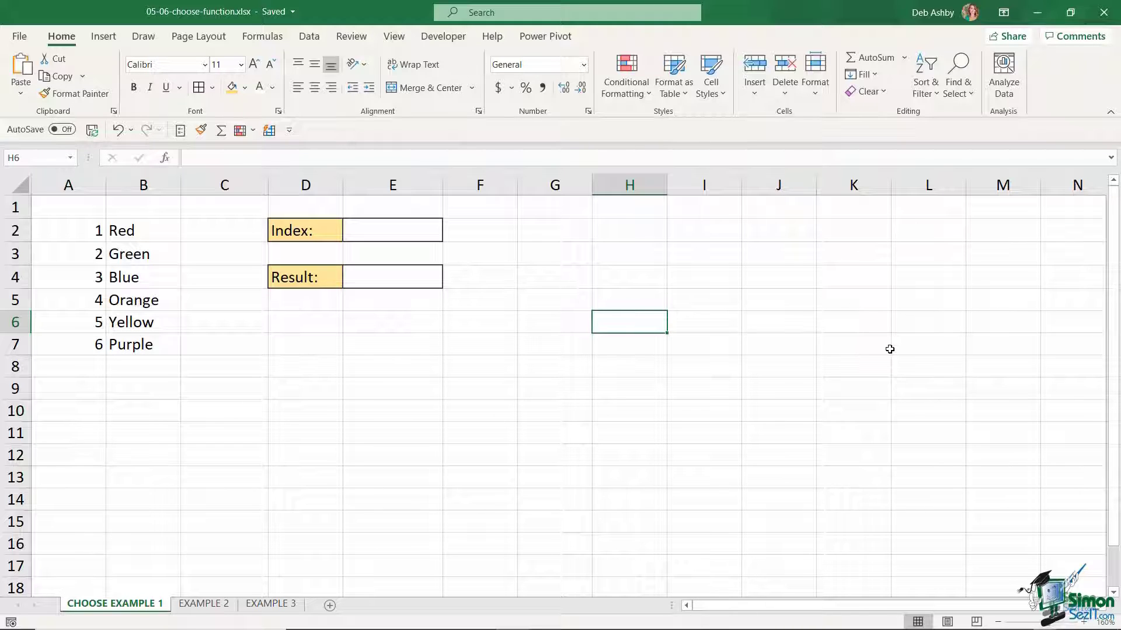
- Examine the numbered colour list in A2:B7
drag(154, 229, 153, 342)
click(256, 322)
drag(73, 229, 71, 318)
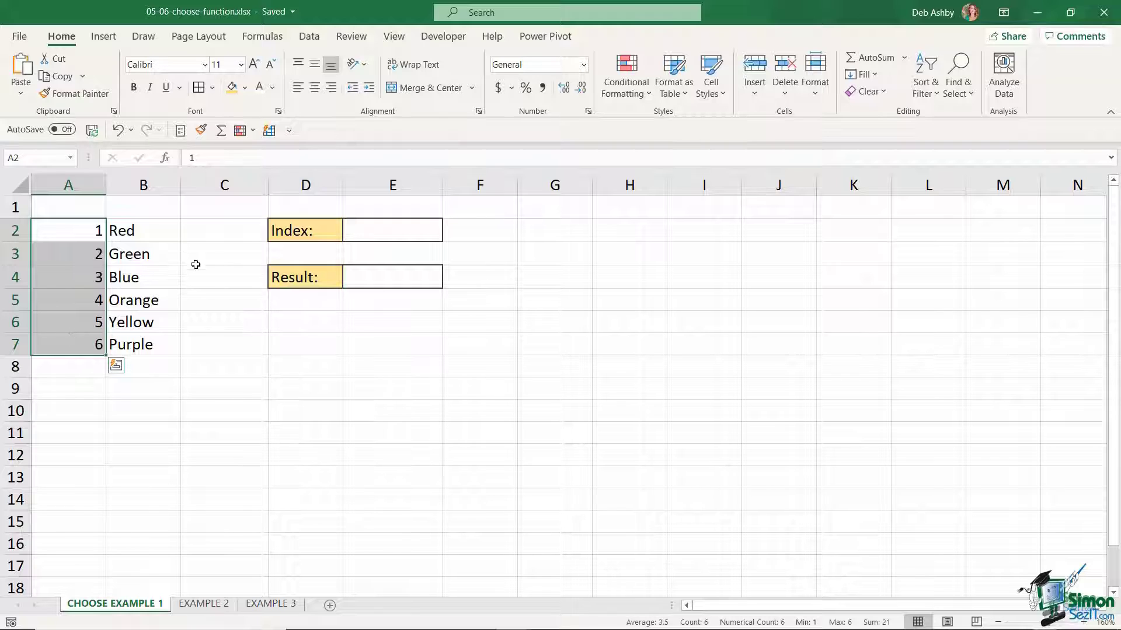
click(381, 230)
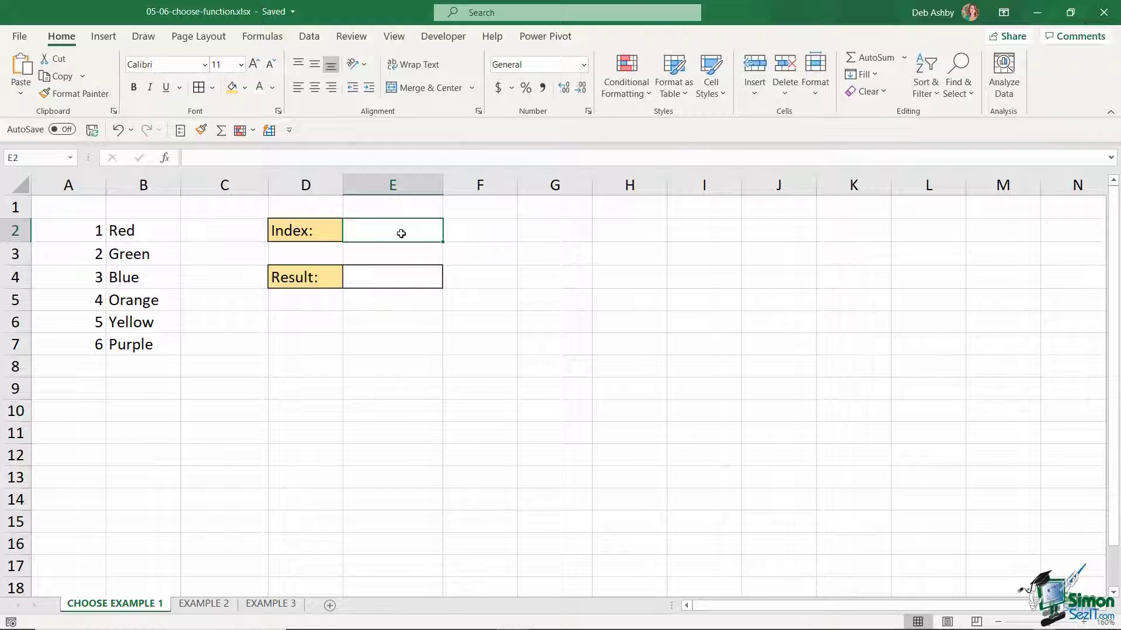
text(3)
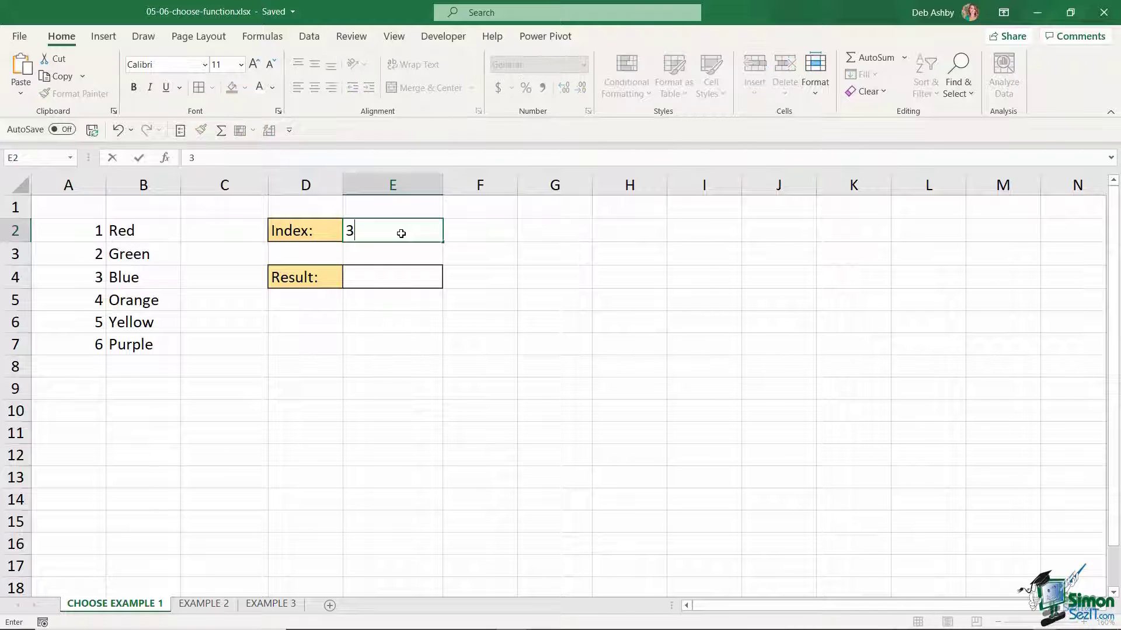
click(371, 277)
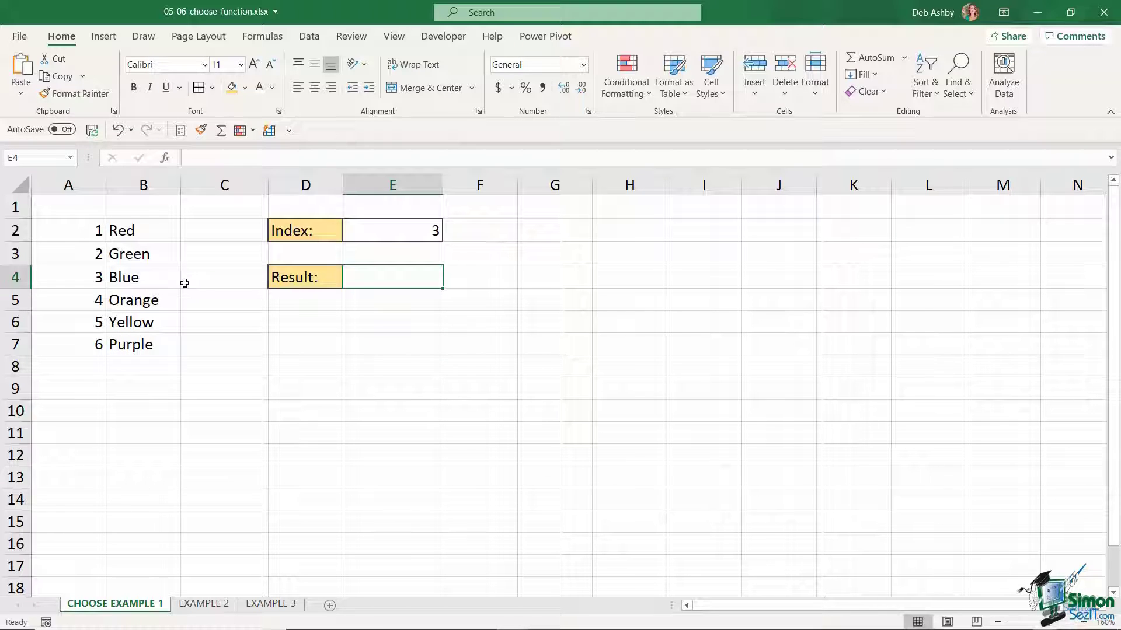
key(ctrl+z)
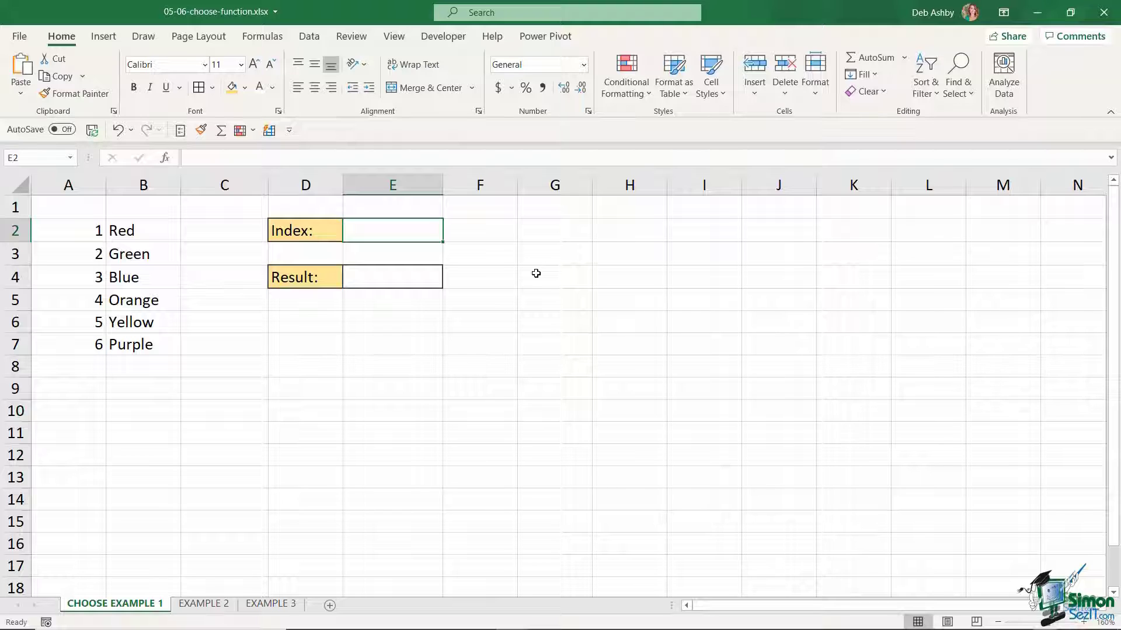
- Start a CHOOSE formula in Result cell E4 with the absolute reference $E$2 as its index number
click(383, 277)
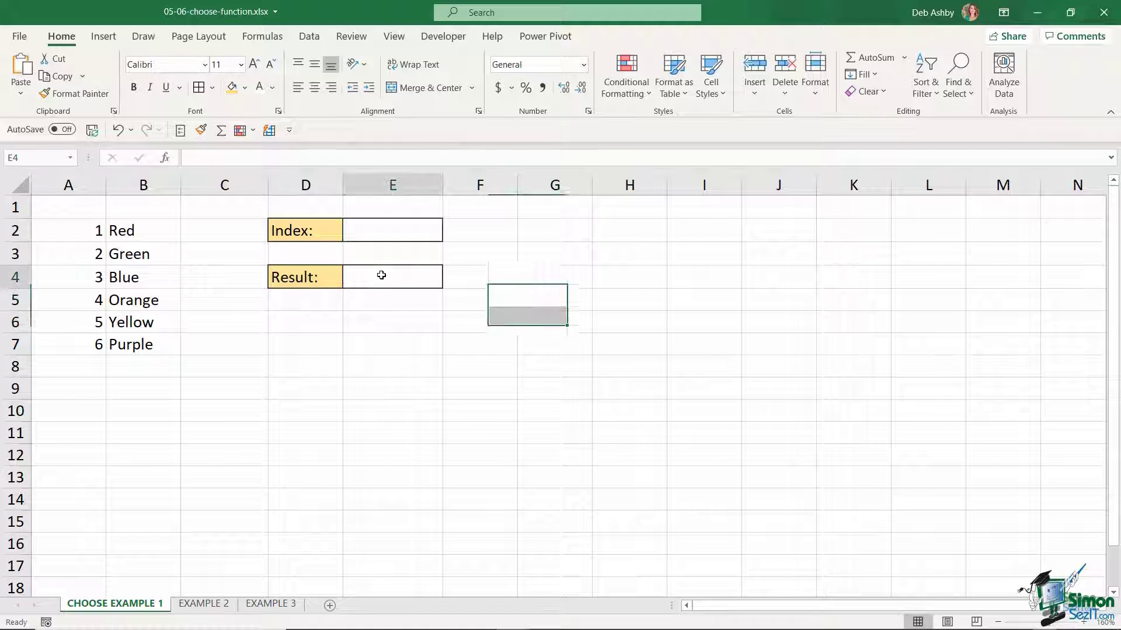
text(=choose)
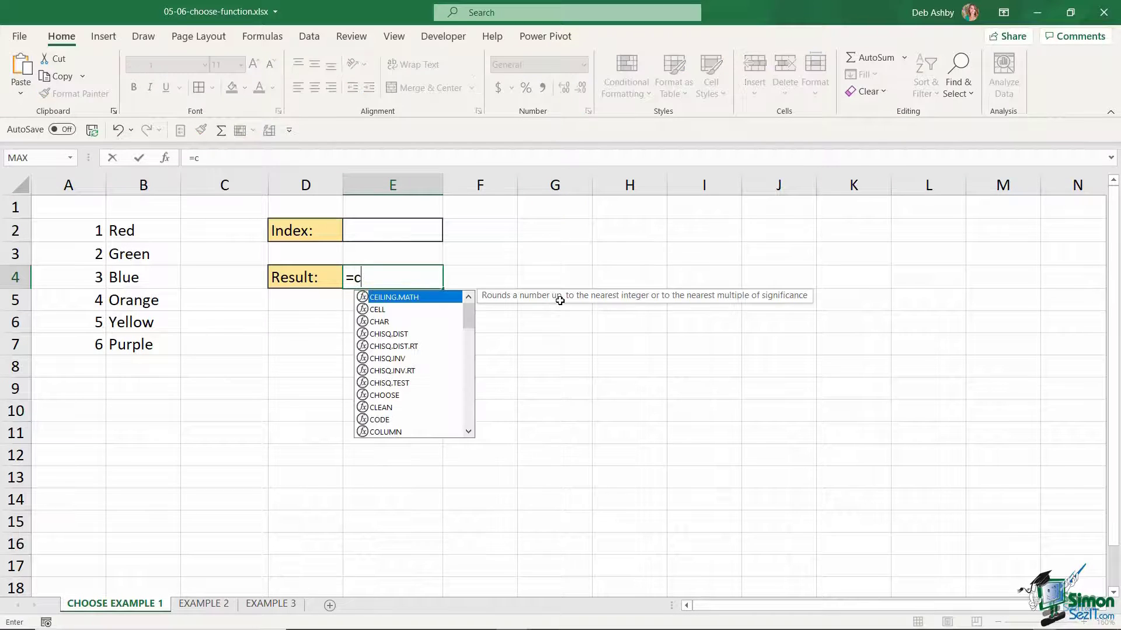
text(()
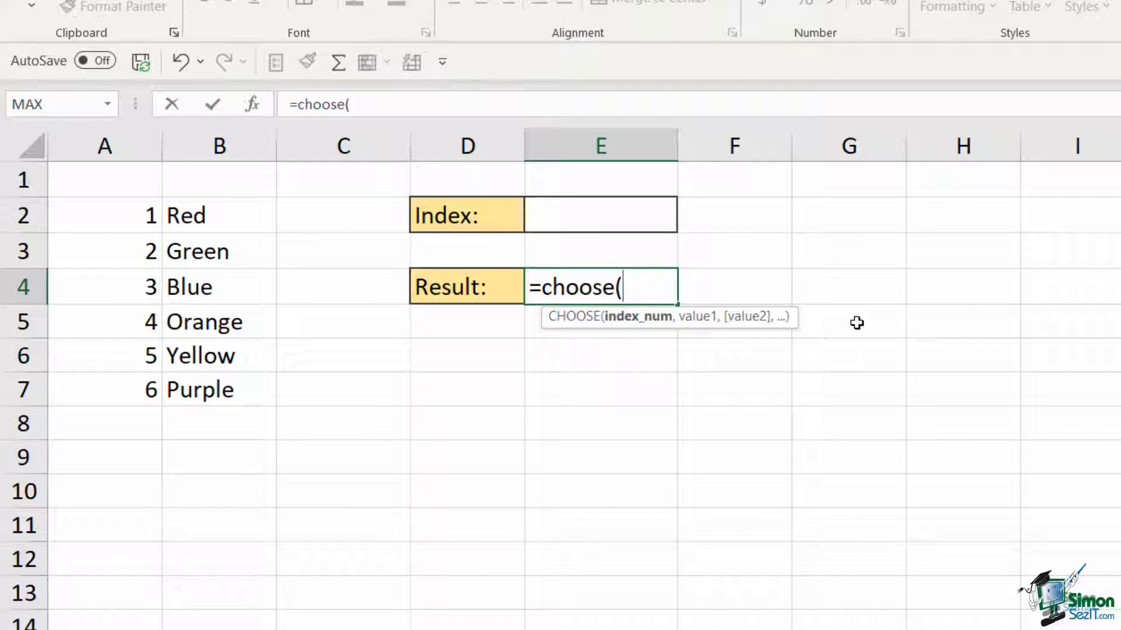
click(613, 215)
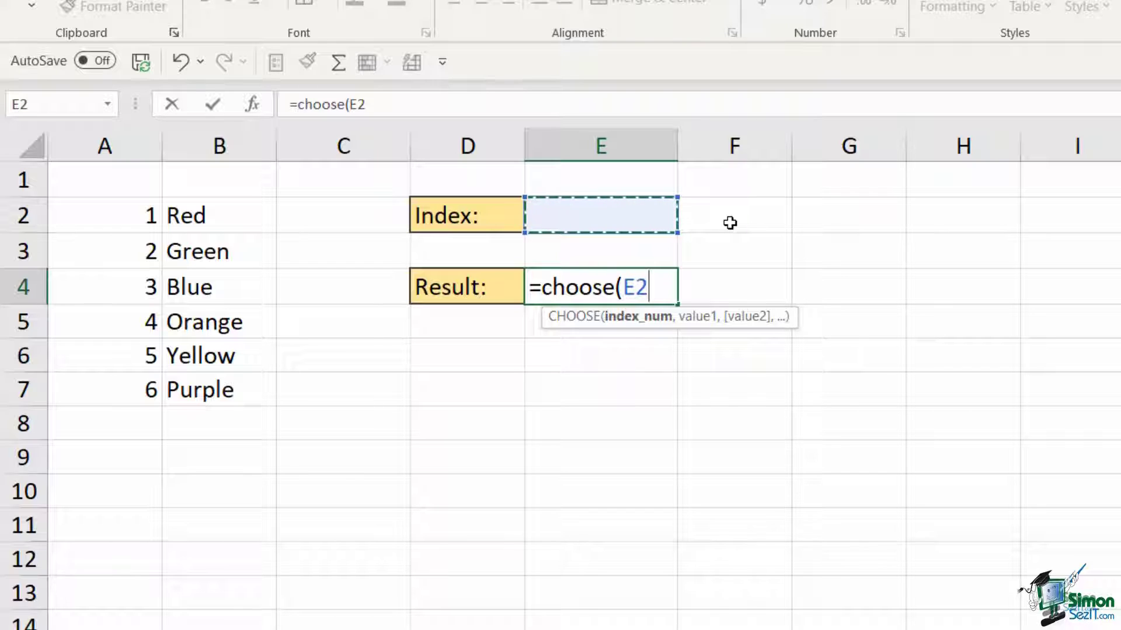
key(F4)
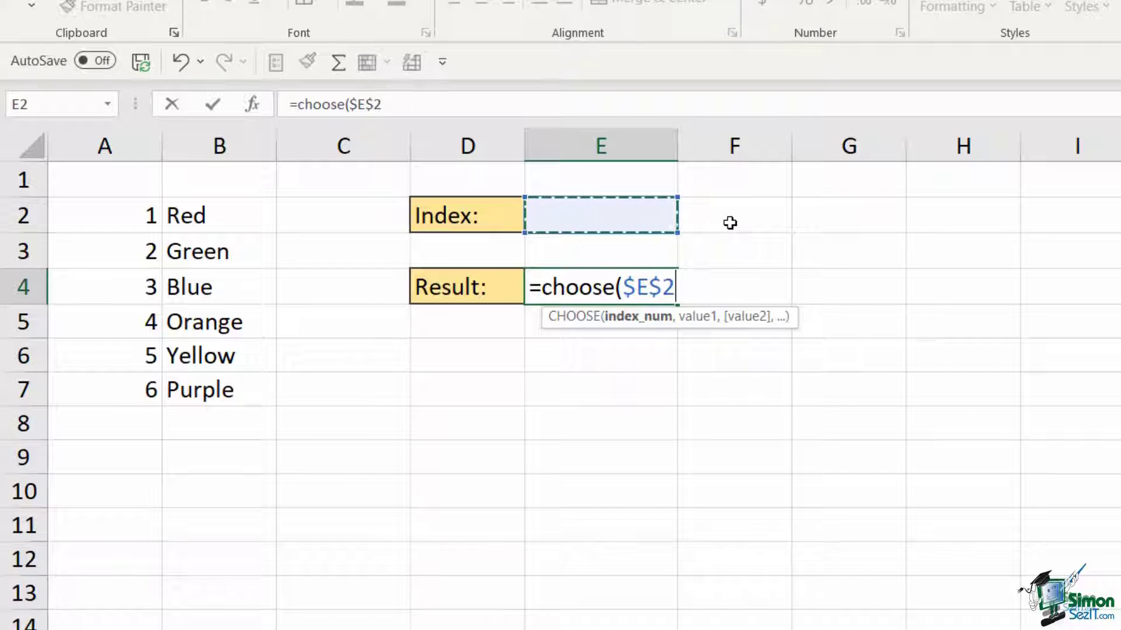
text(,)
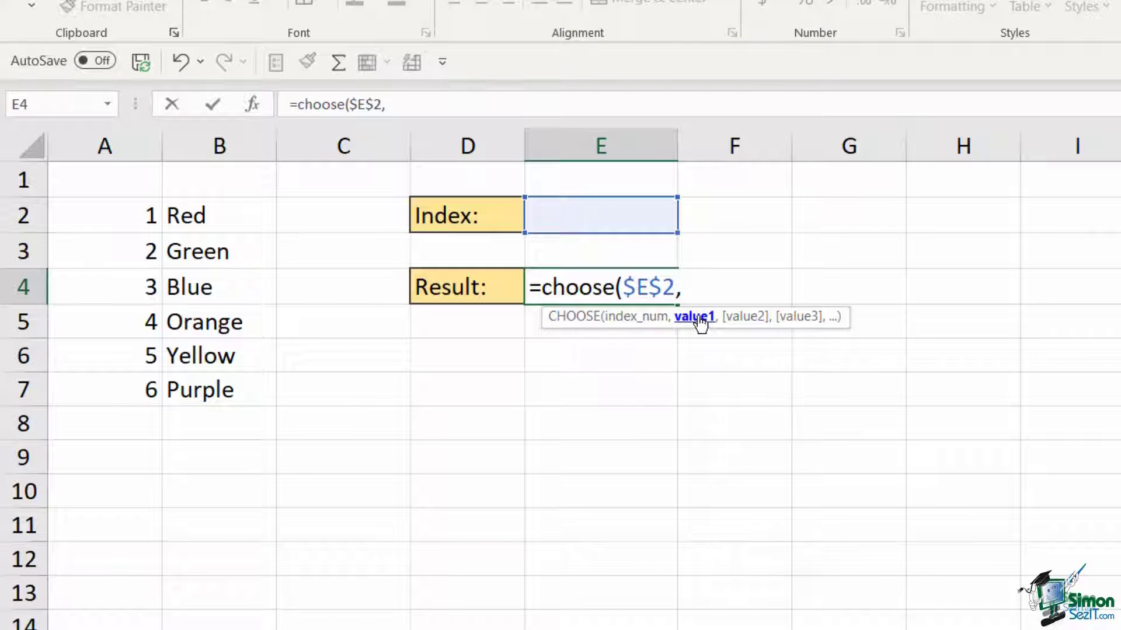
- Add the Red, Green and Blue cells as absolute references $B$2, $B$3 and $B$4 for the formula's first three values
click(222, 216)
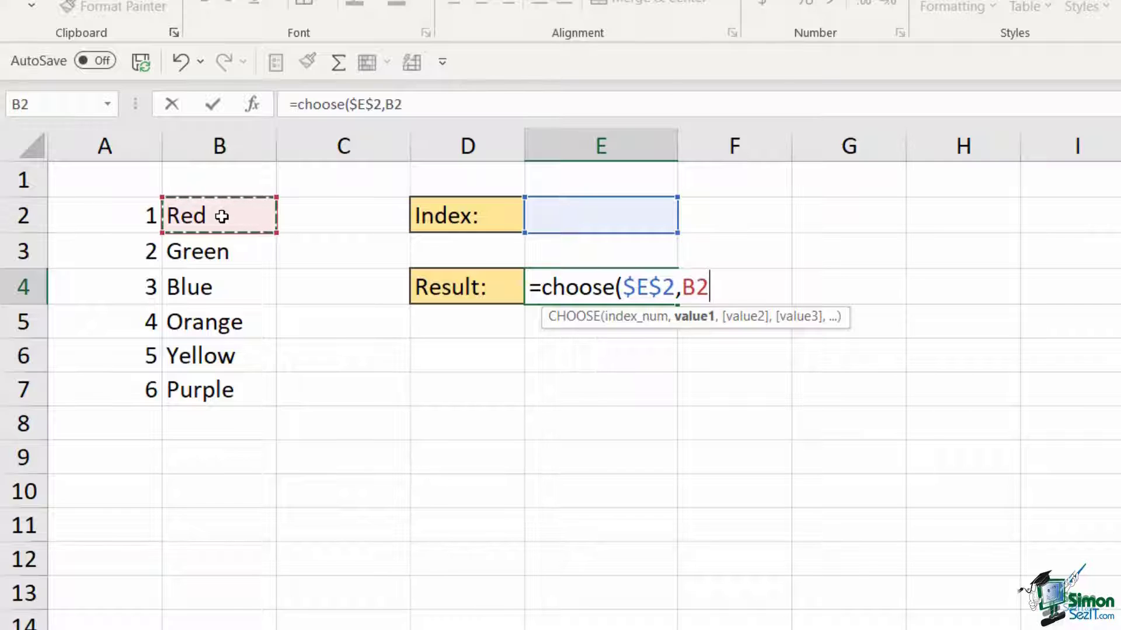
key(F4)
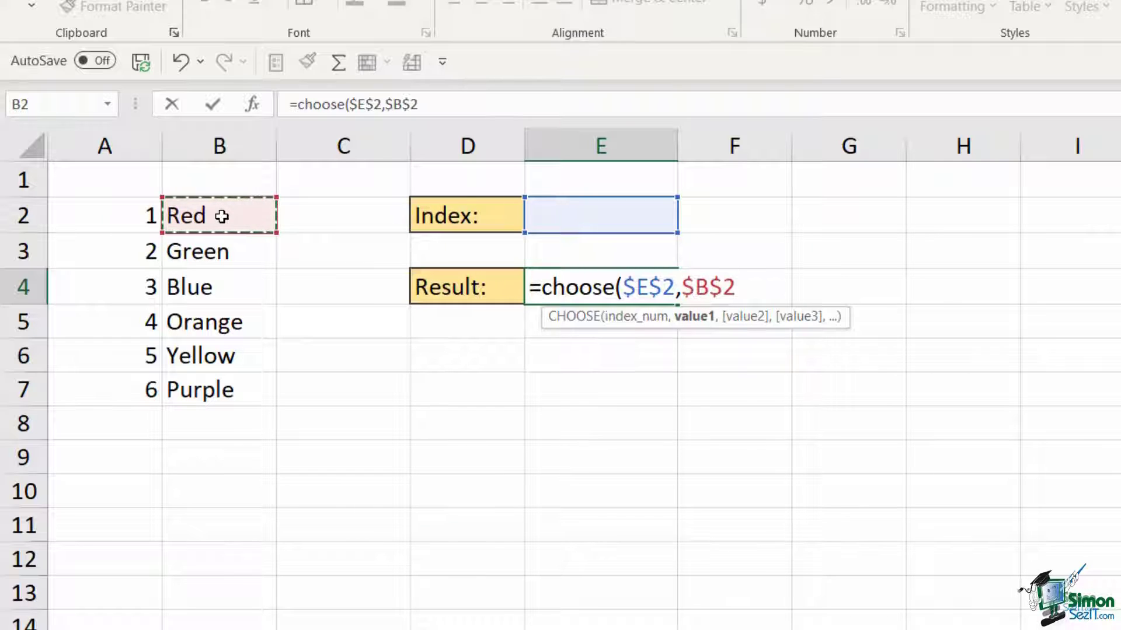
text(,)
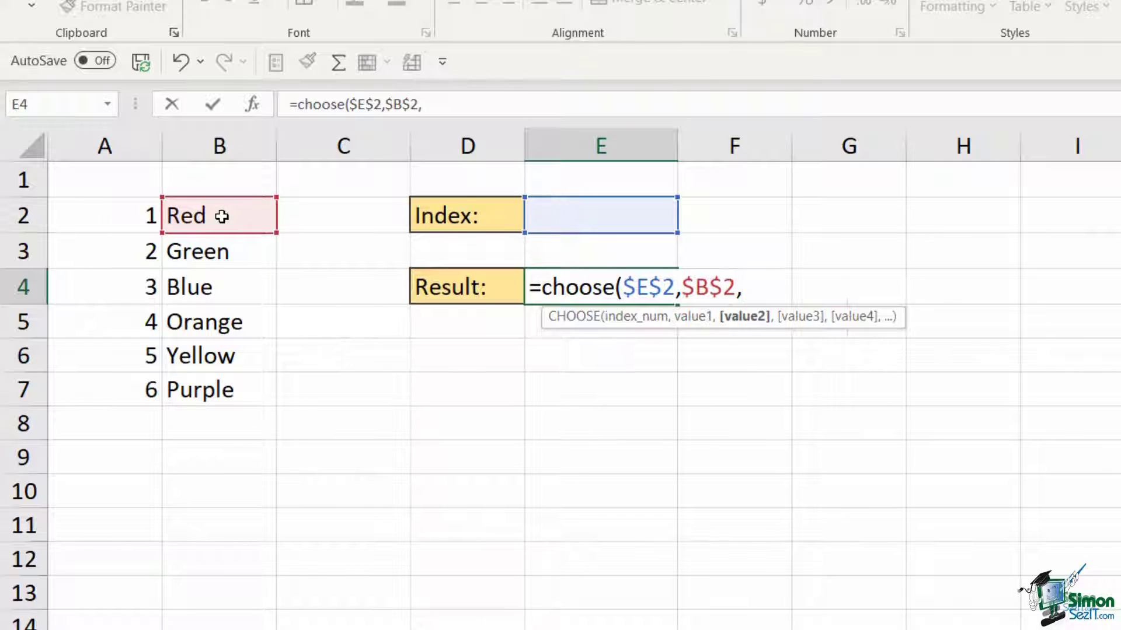
click(226, 253)
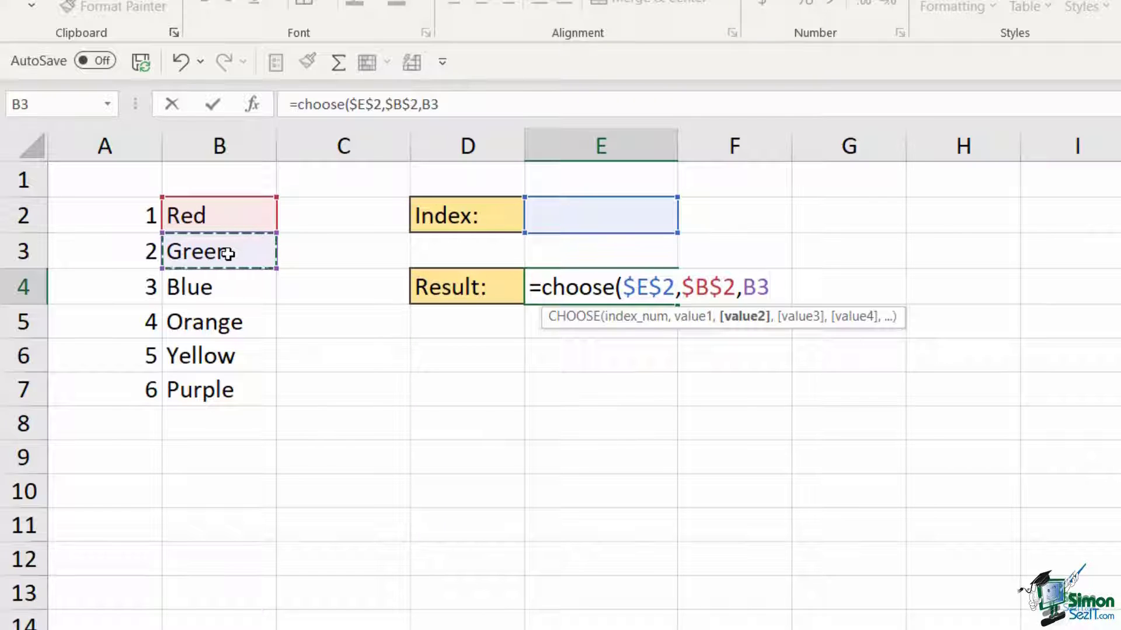
key(F4)
text(,)
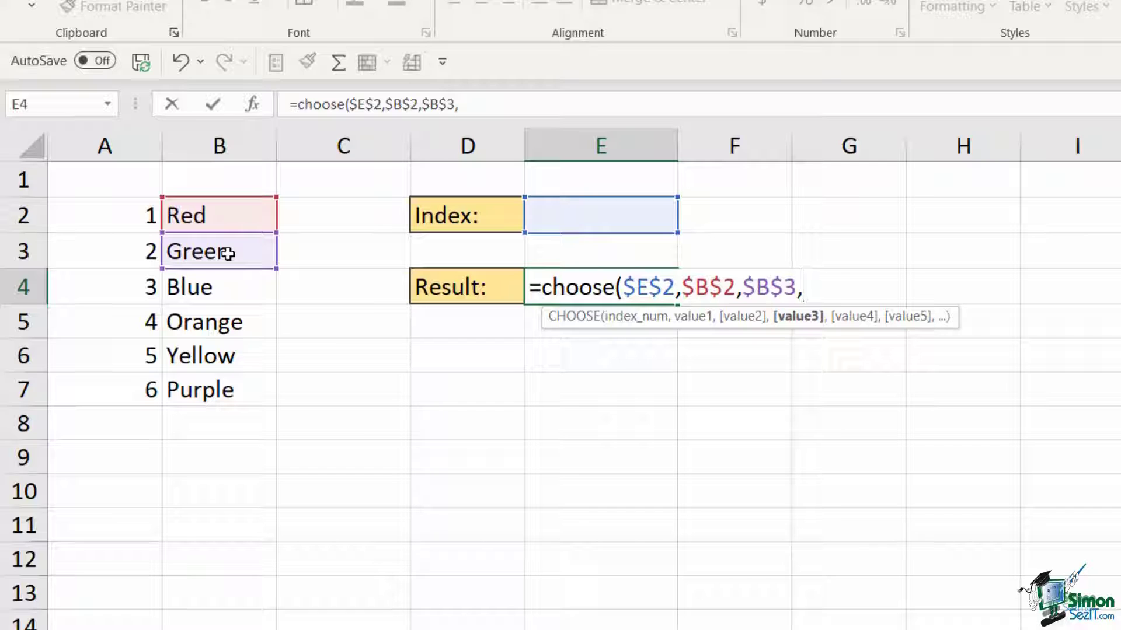
click(236, 291)
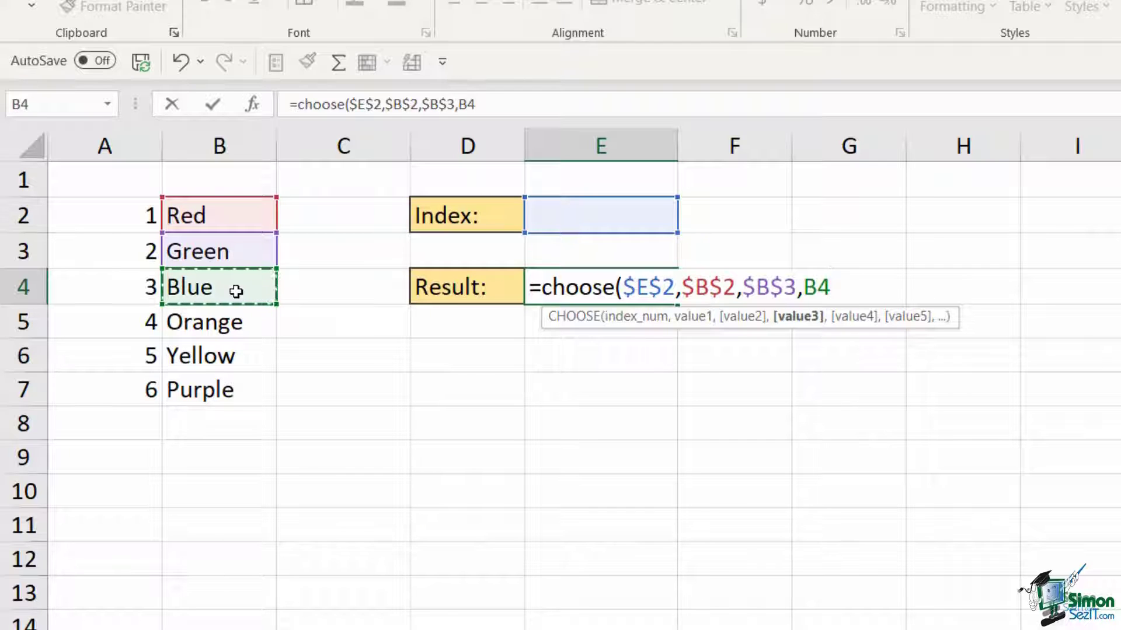
key(F4)
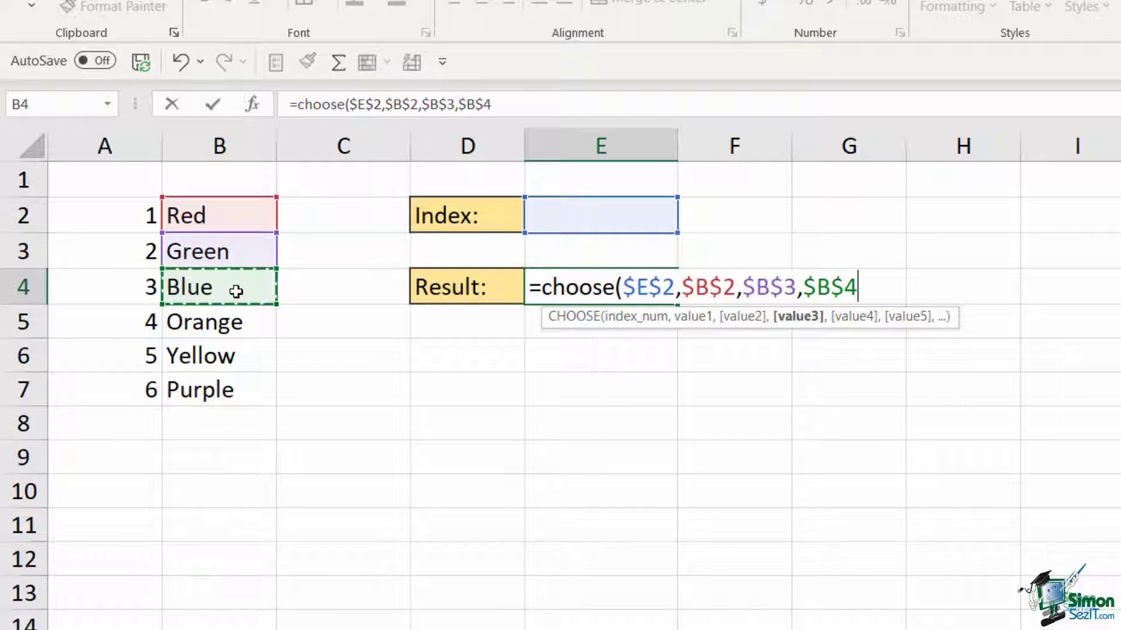
text(,)
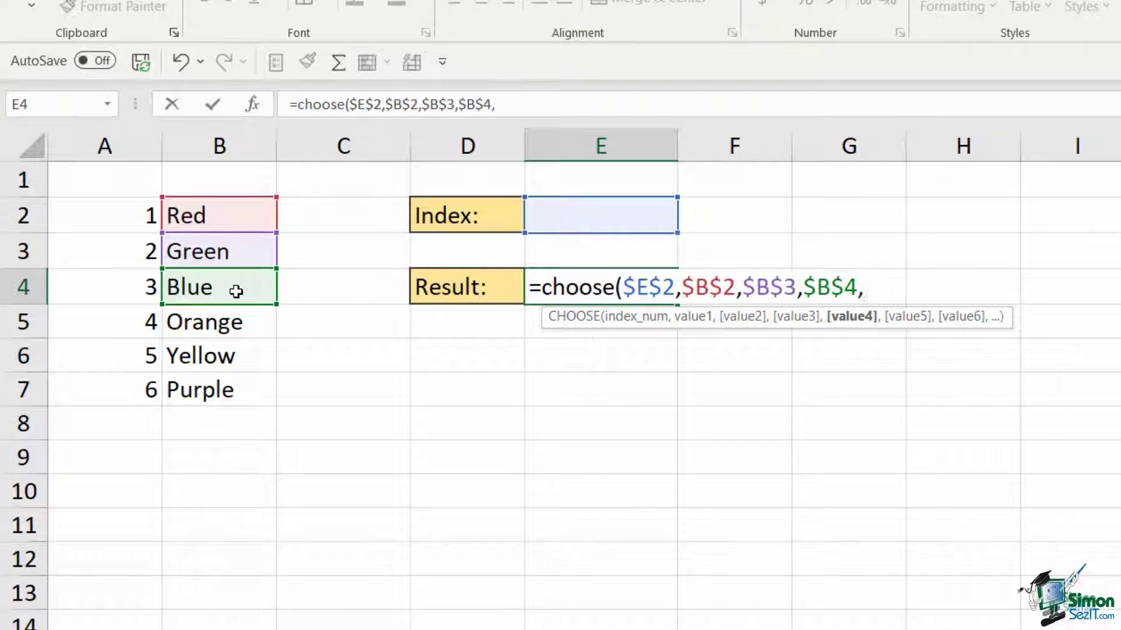
- Add $B$5, $B$6 and $B$7 as absolute references for the fourth to sixth values and complete the CHOOSE formula
click(227, 328)
key(F4)
text(,)
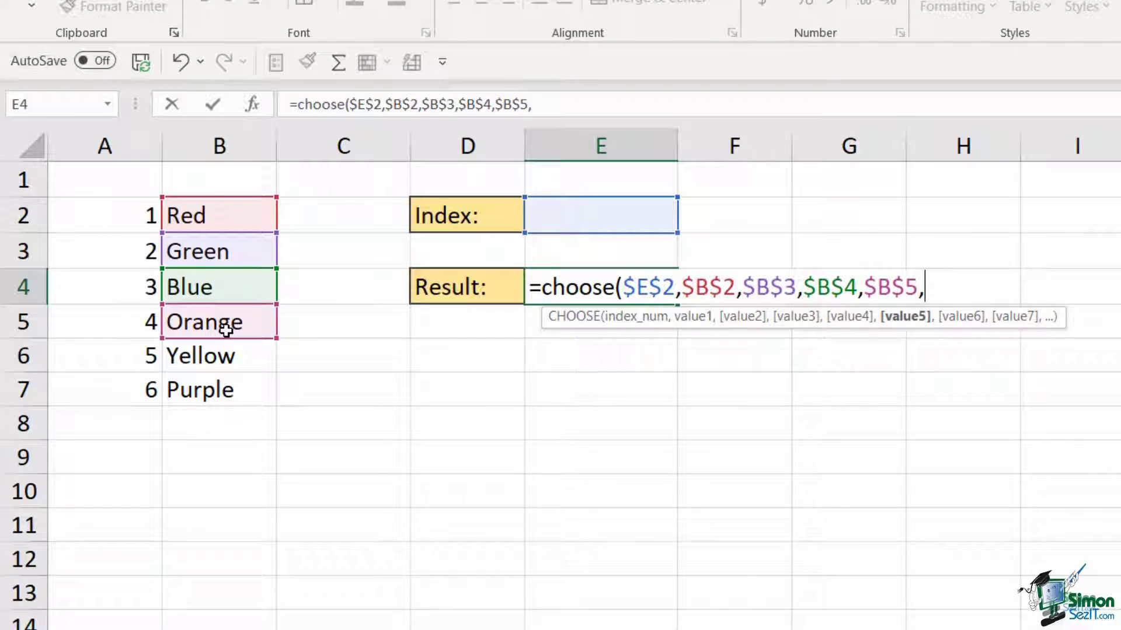
click(251, 360)
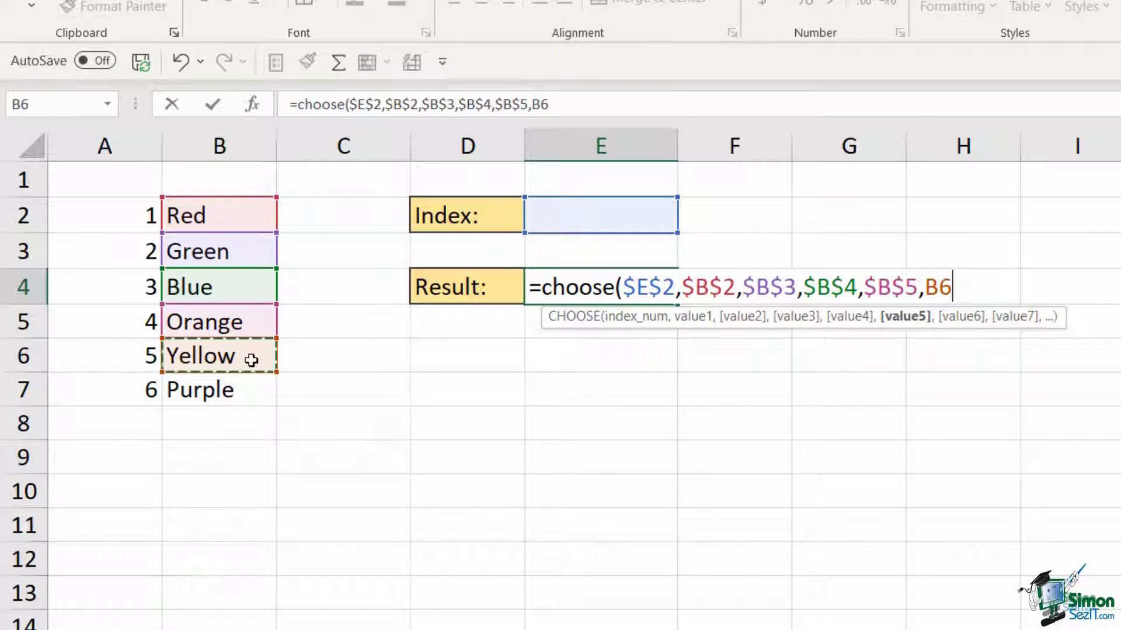
key(F4)
text(,)
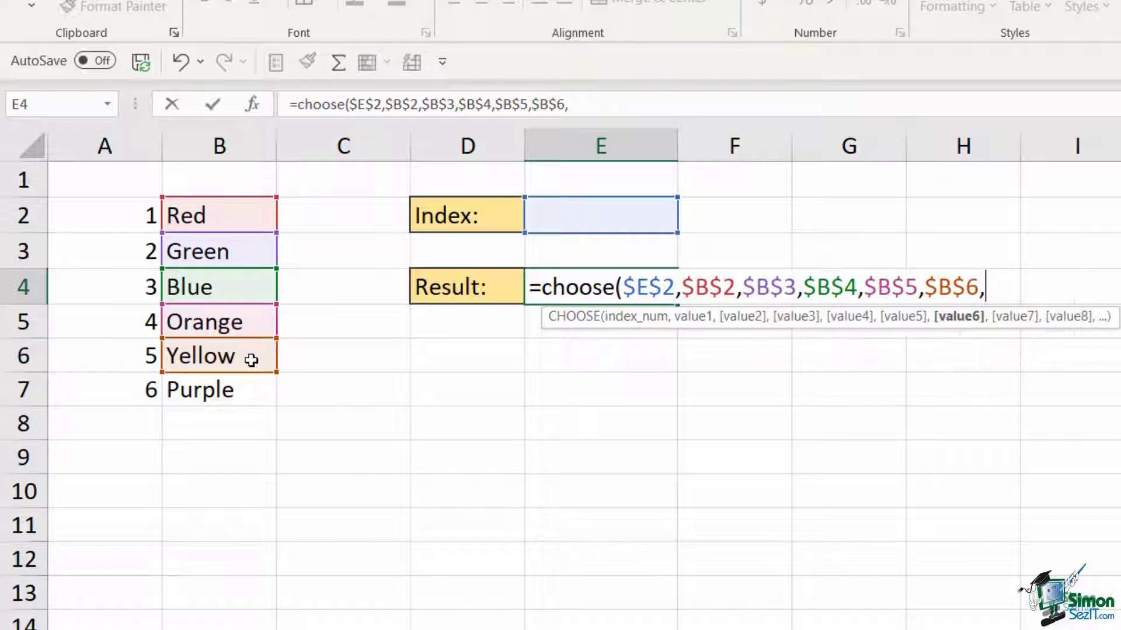
click(230, 393)
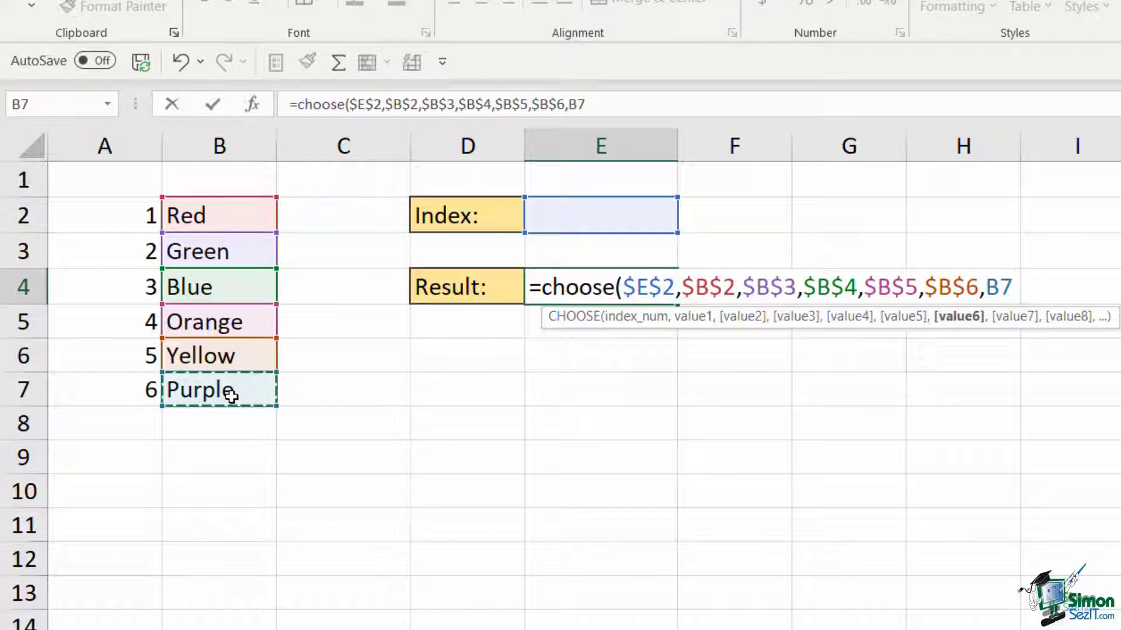
key(F4)
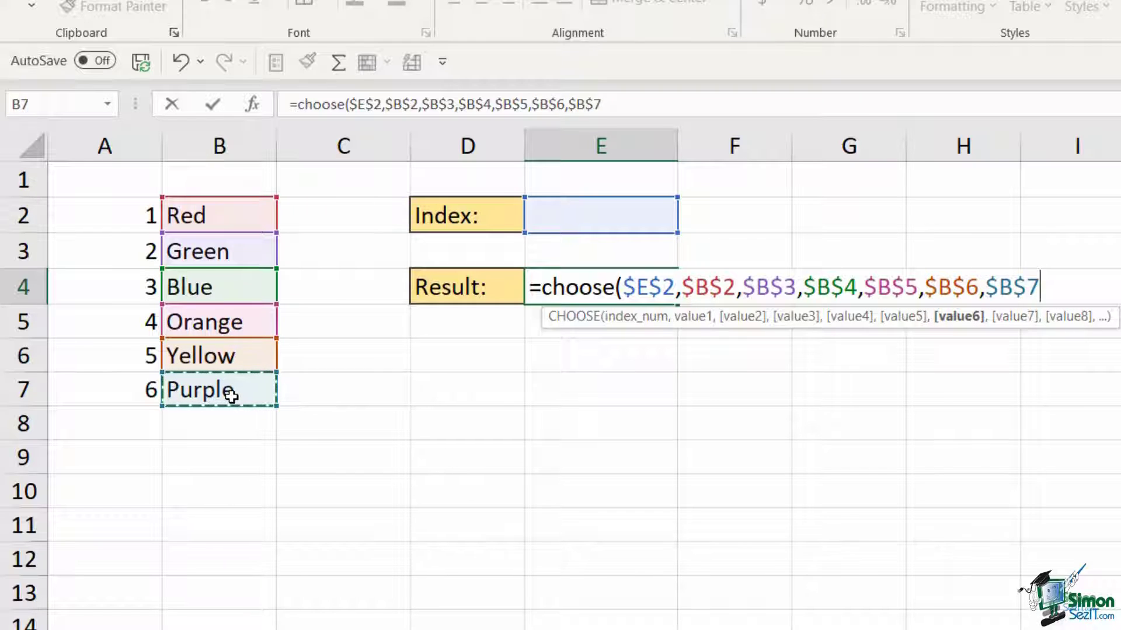
text())
key(Return)
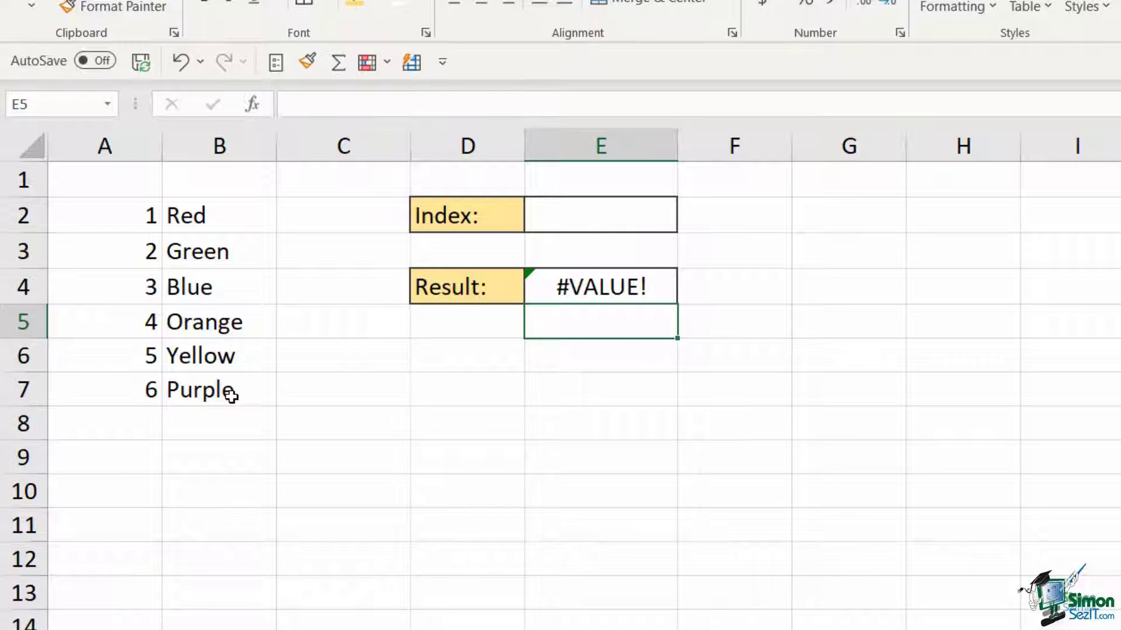
- Test the CHOOSE formula by entering 2, 6, 3 and 4 one after another in Index cell E2
click(610, 216)
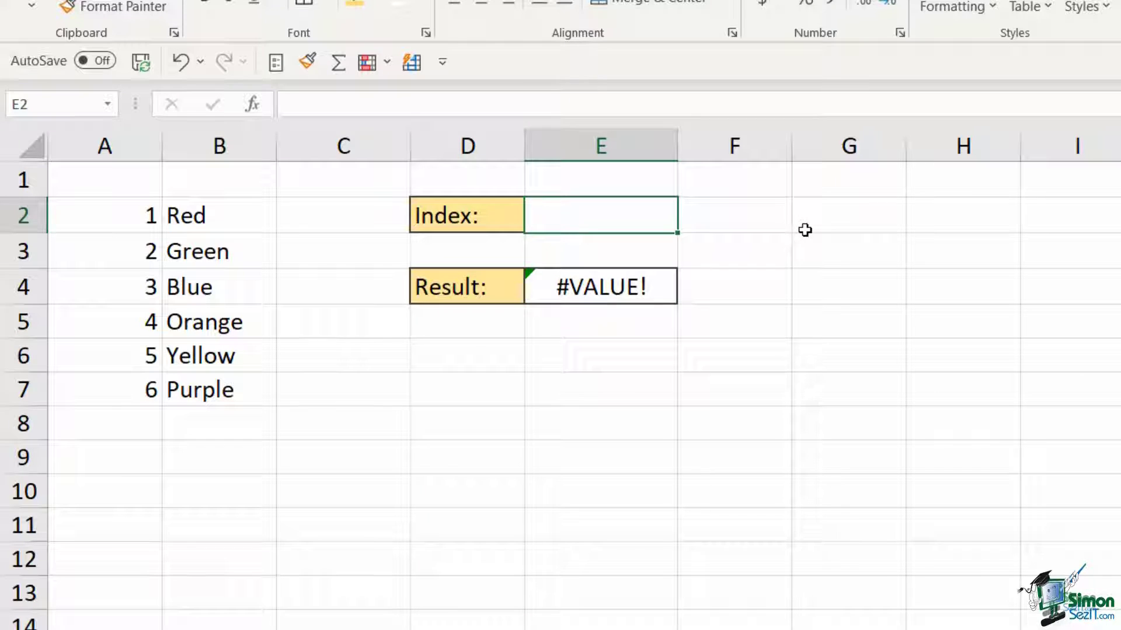
text(2)
key(Return)
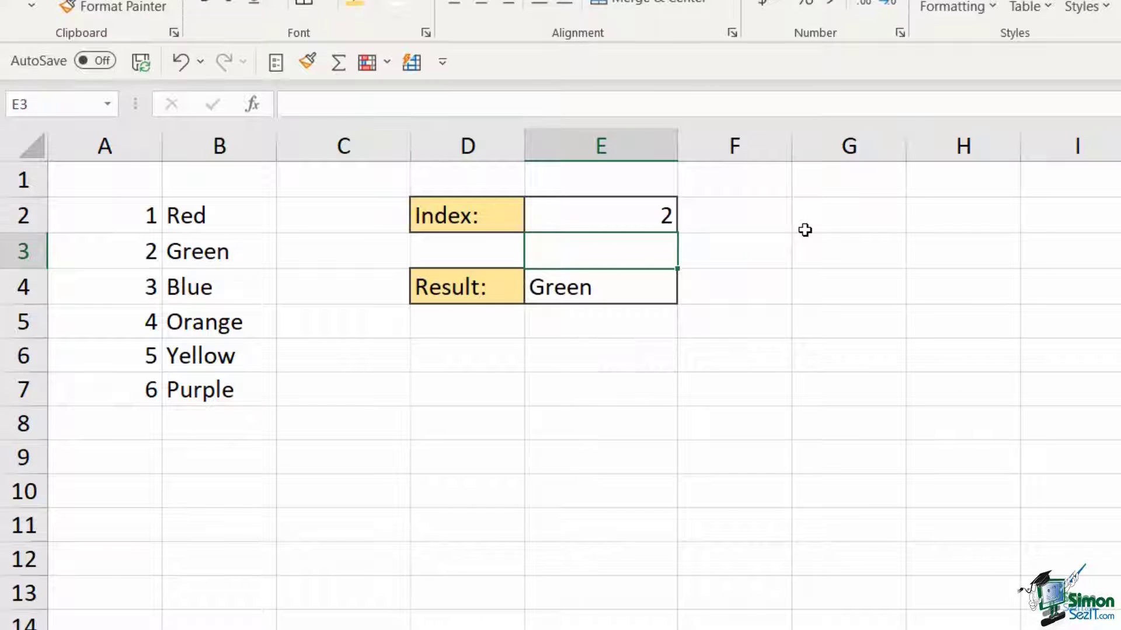
click(645, 210)
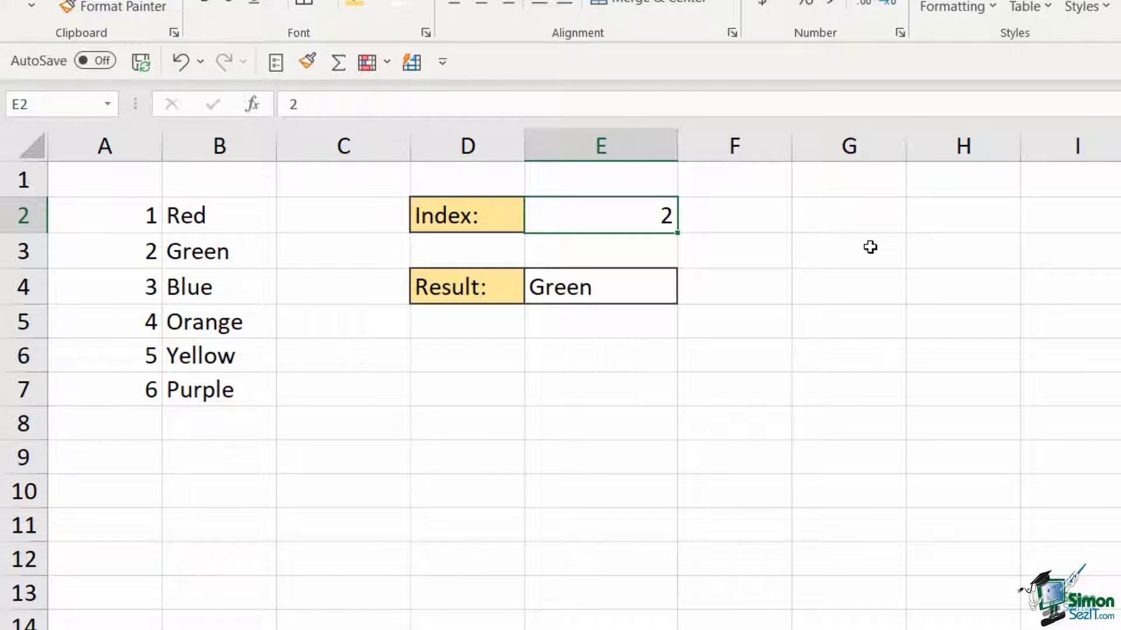
text(6)
key(Return)
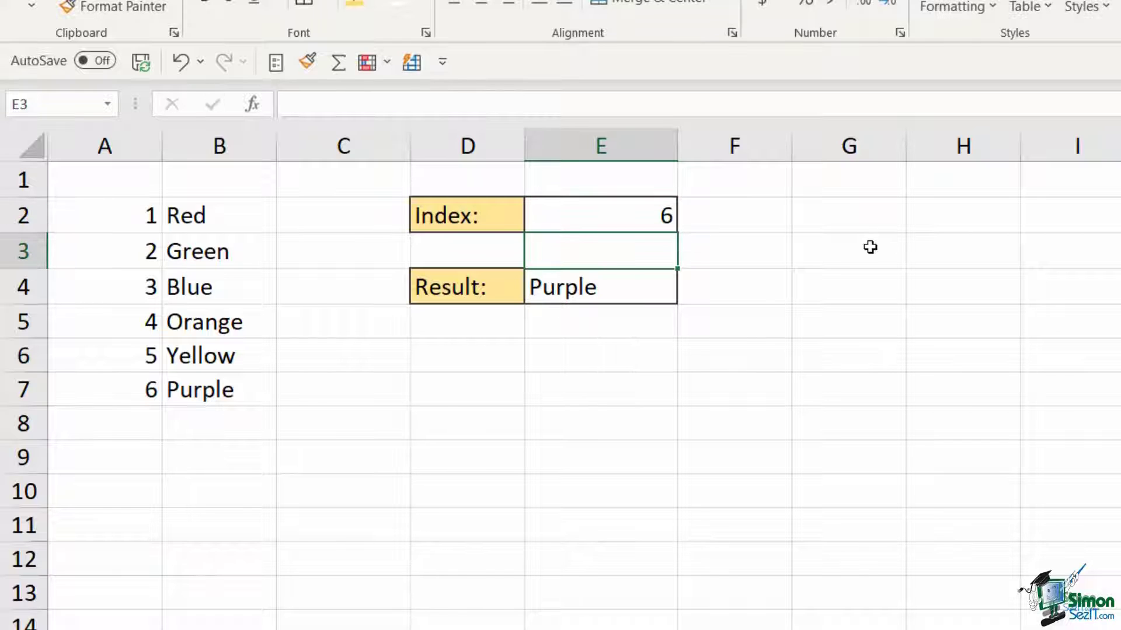
click(642, 222)
text(3)
key(Return)
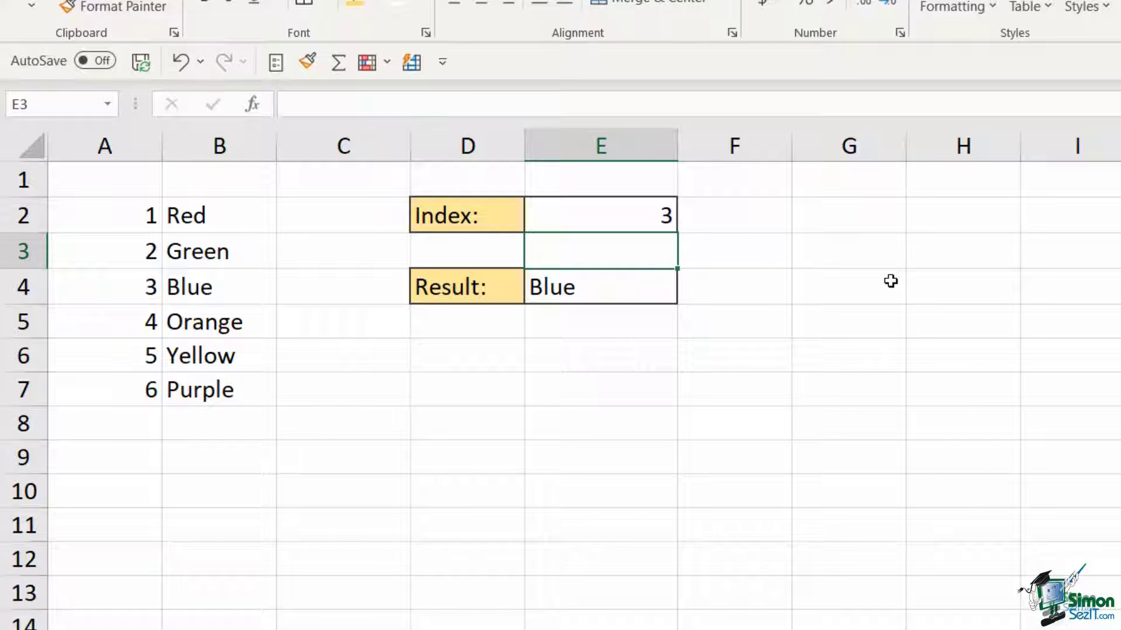
click(645, 215)
text(4)
key(Return)
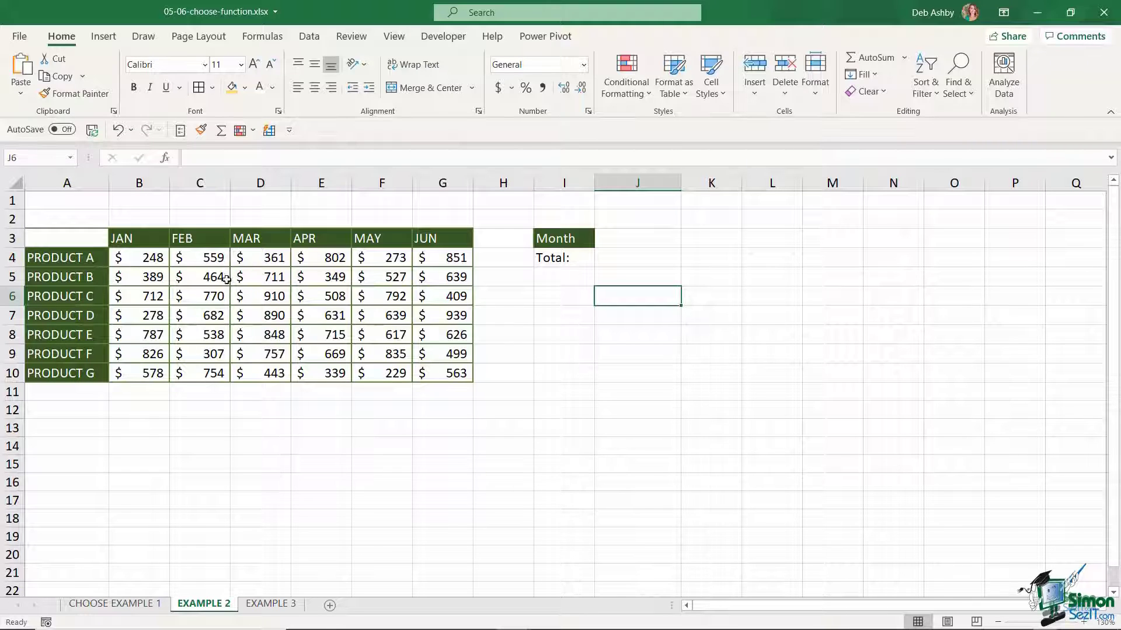
- Examine the product names, the JAN to JUN headings and the blank Month and Total cells on the EXAMPLE 2 sheet
drag(82, 260, 81, 373)
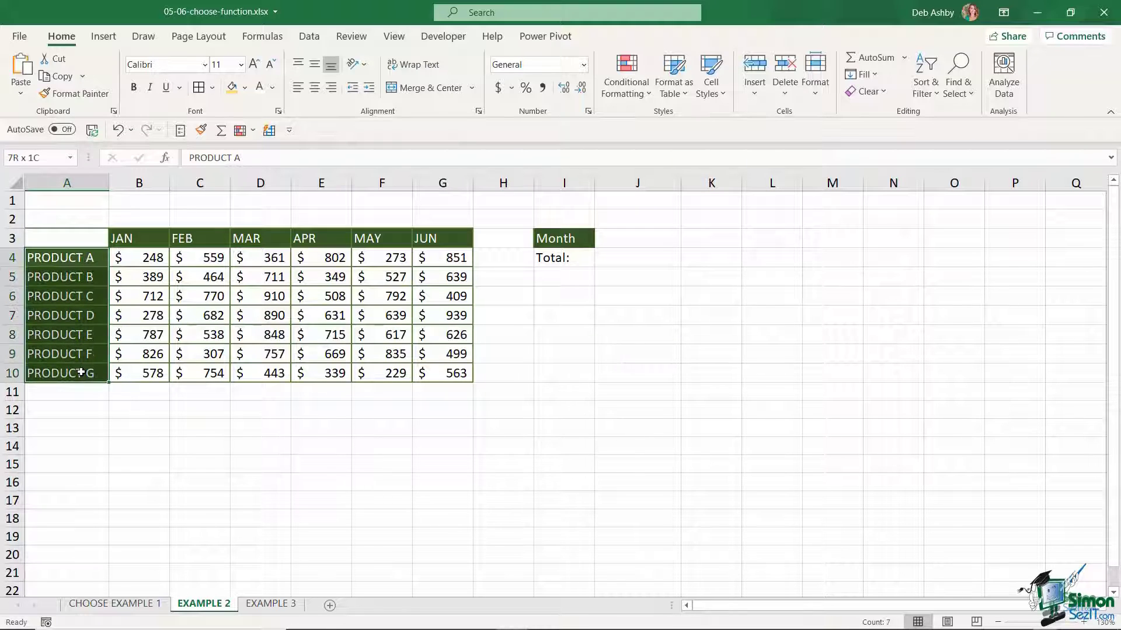
click(125, 240)
drag(125, 240, 440, 240)
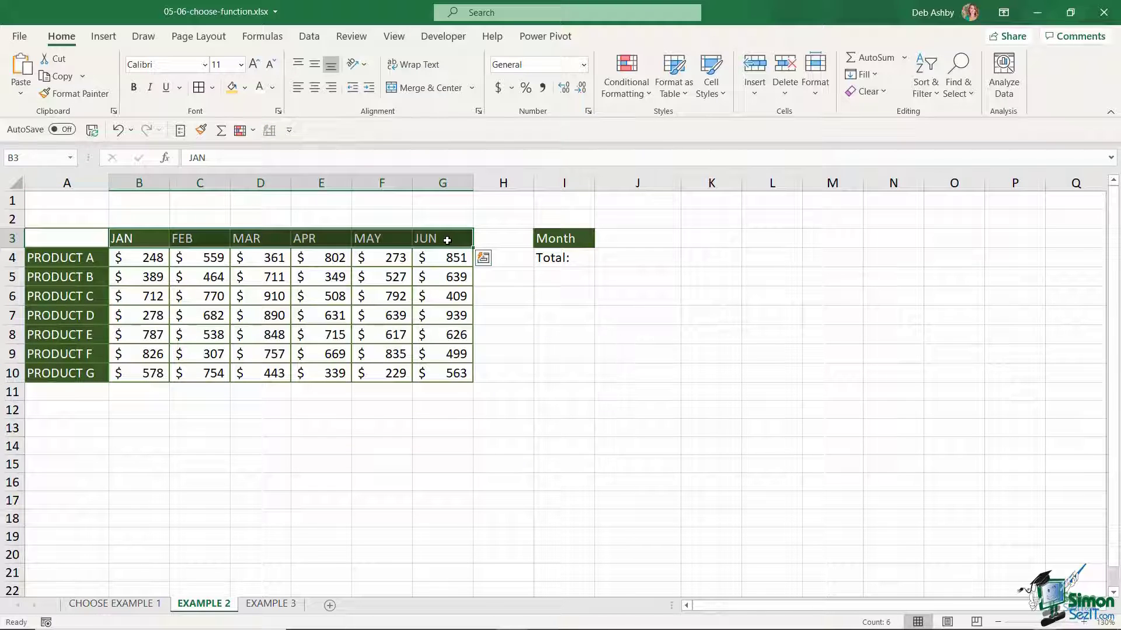
click(642, 238)
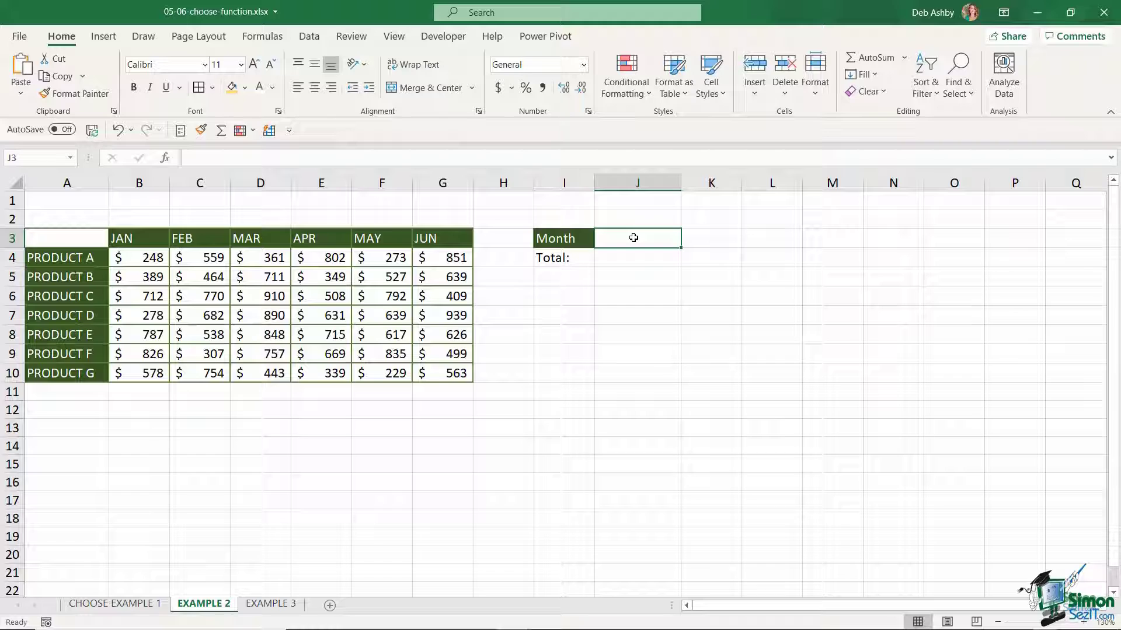
click(642, 262)
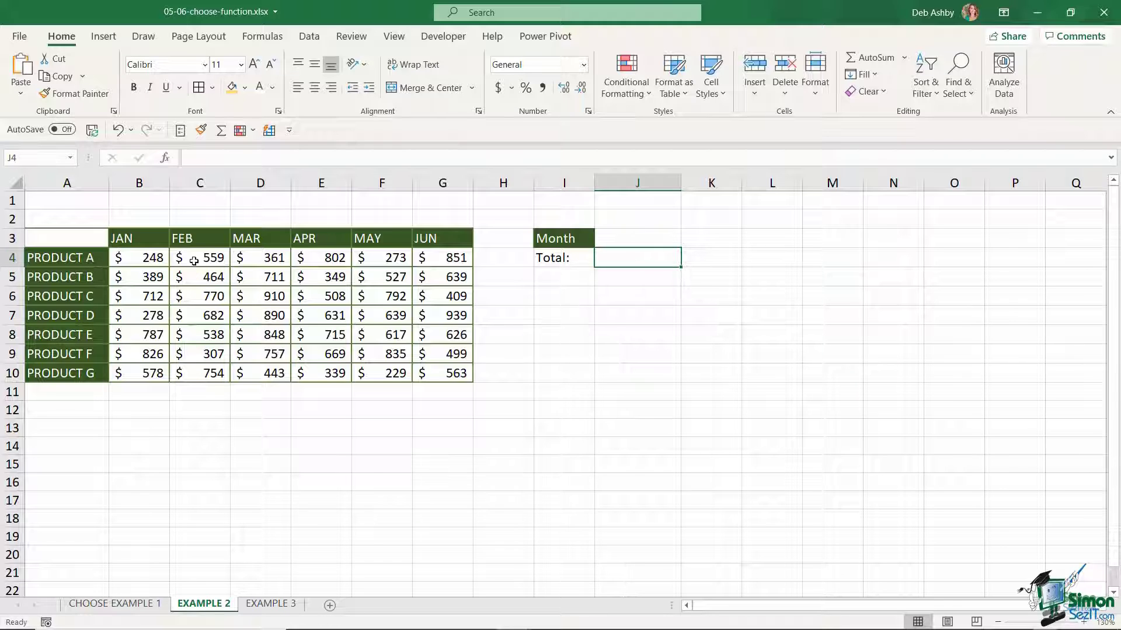
- Begin a SUM formula with a nested CHOOSE in Total cell J4, using the Month cell as absolute index $J$3
drag(199, 238, 287, 366)
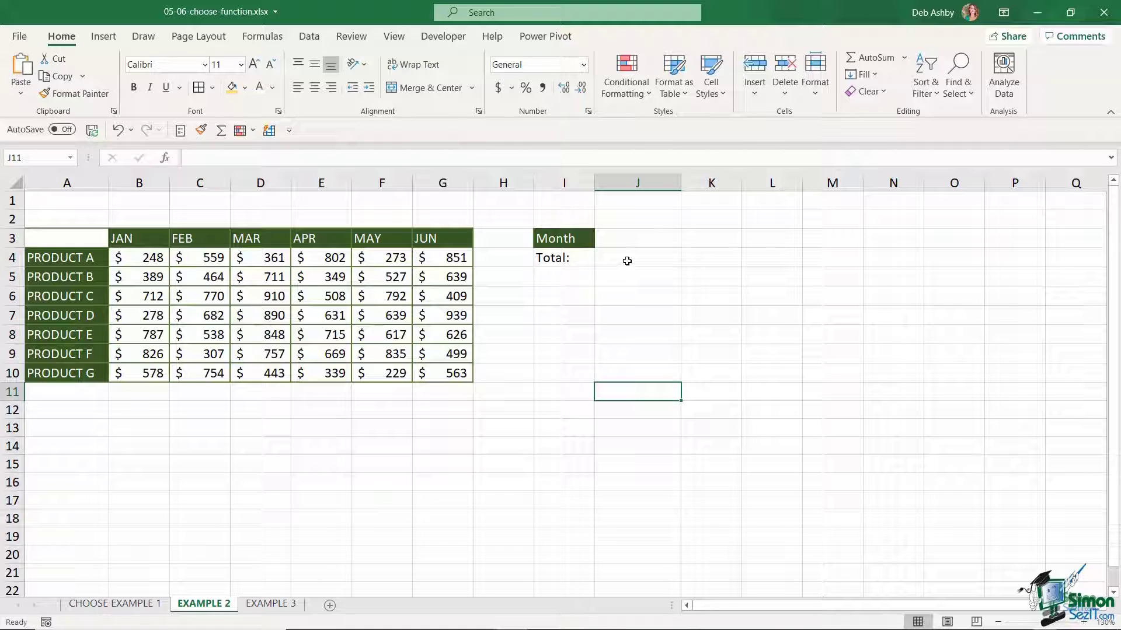
click(641, 260)
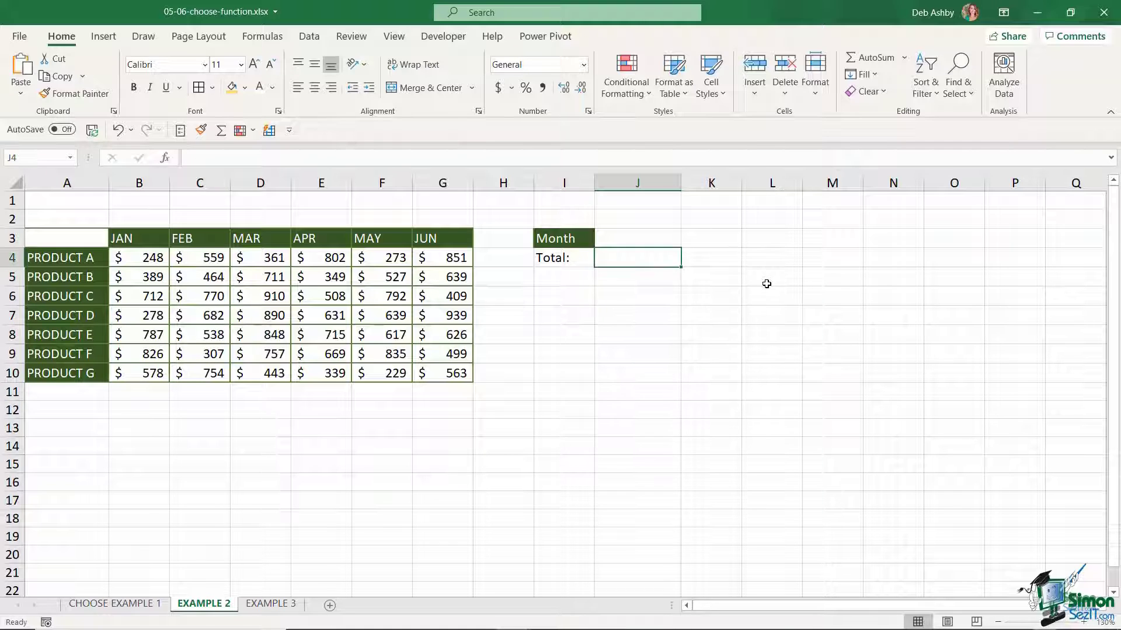
text(=SUM)
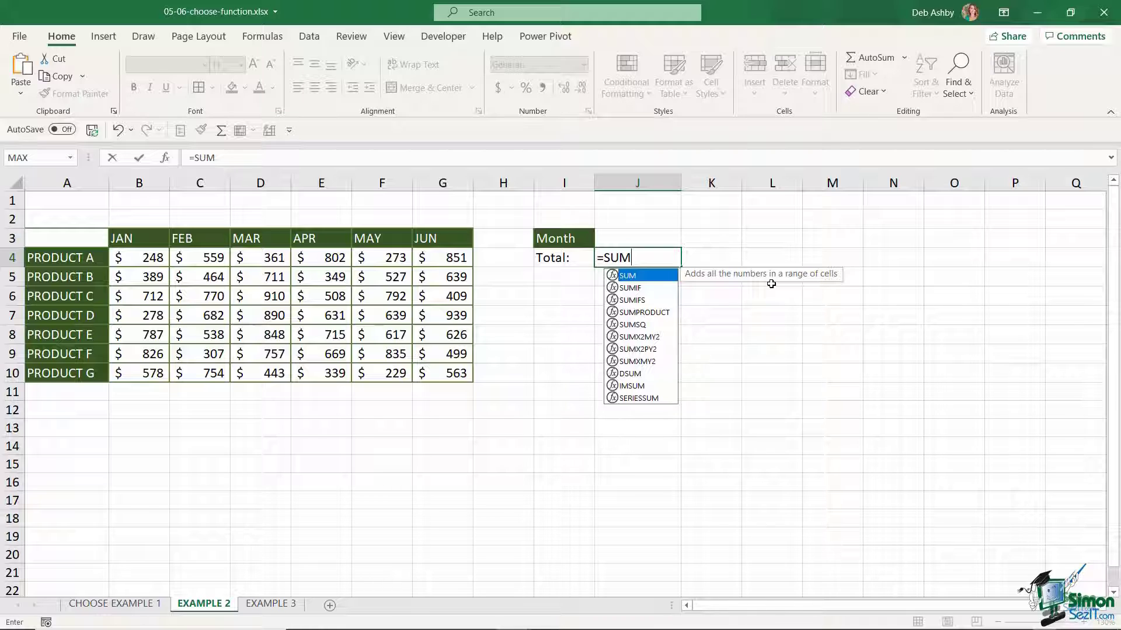
text((CHOOSE)
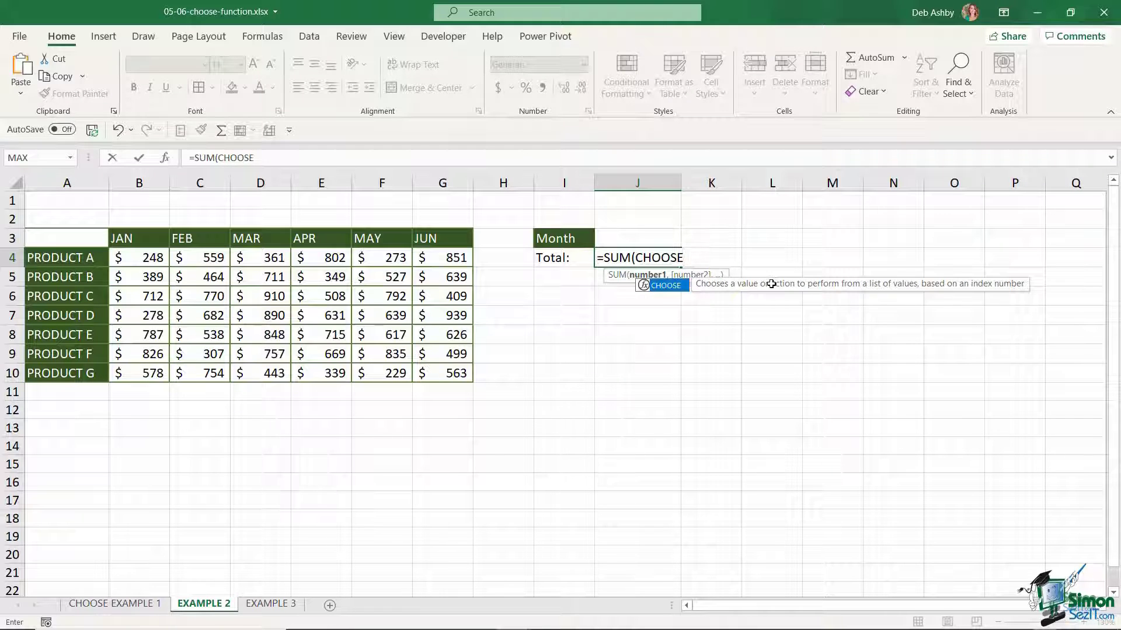
text(()
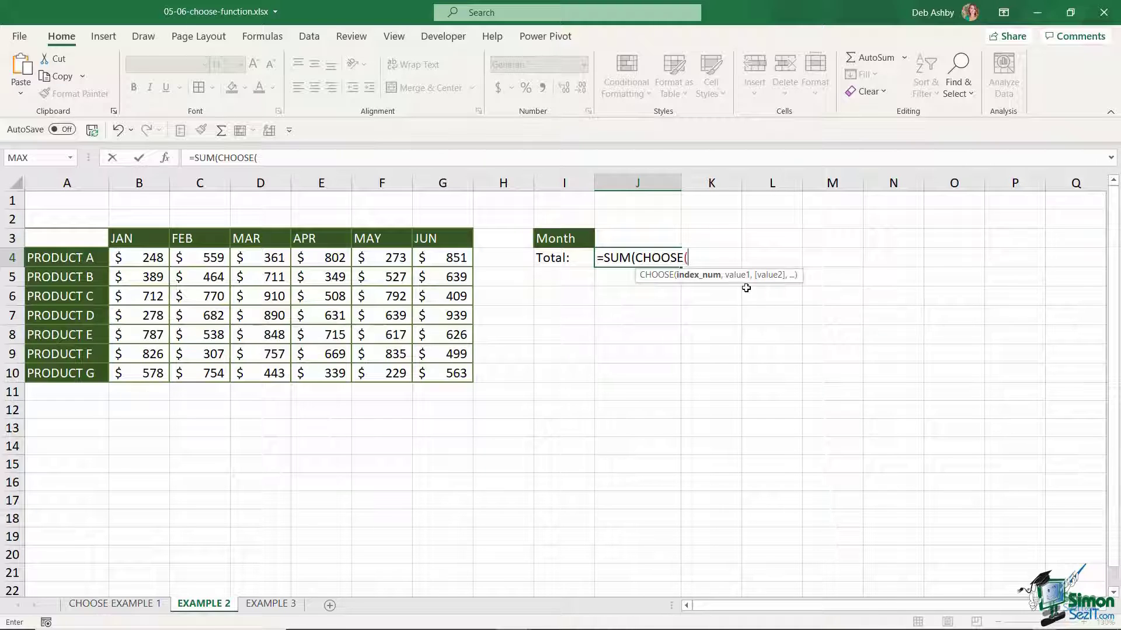
click(627, 240)
key(F4)
text(,)
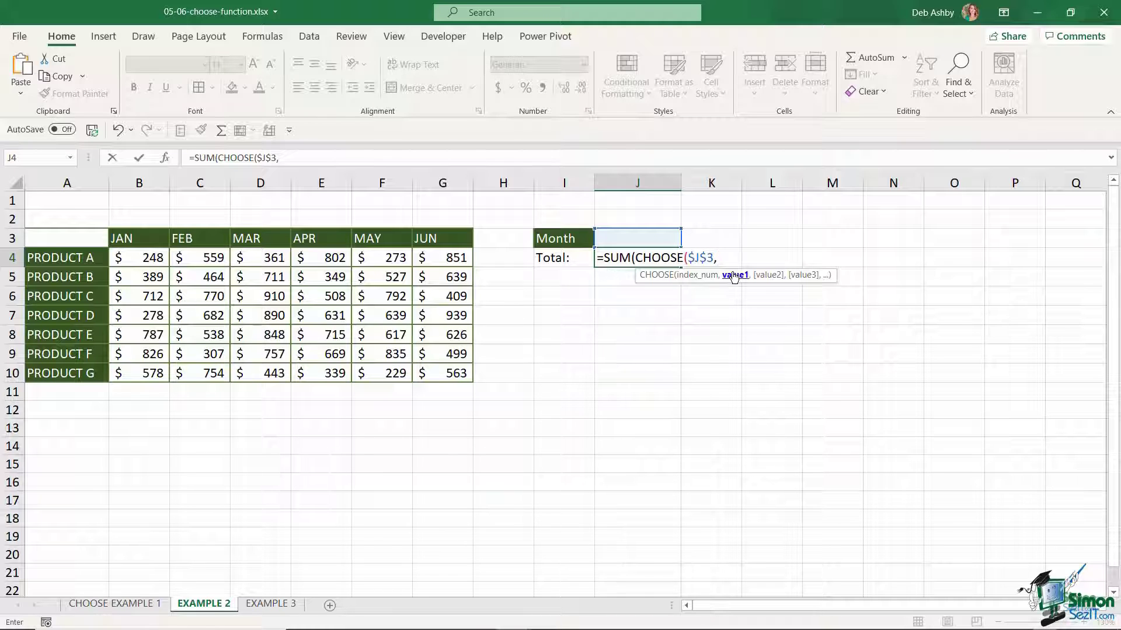
- Add the JAN and FEB figures as absolute ranges $B$4:$B$10 and $C$4:$C$10 for the first two CHOOSE values
drag(142, 256, 146, 375)
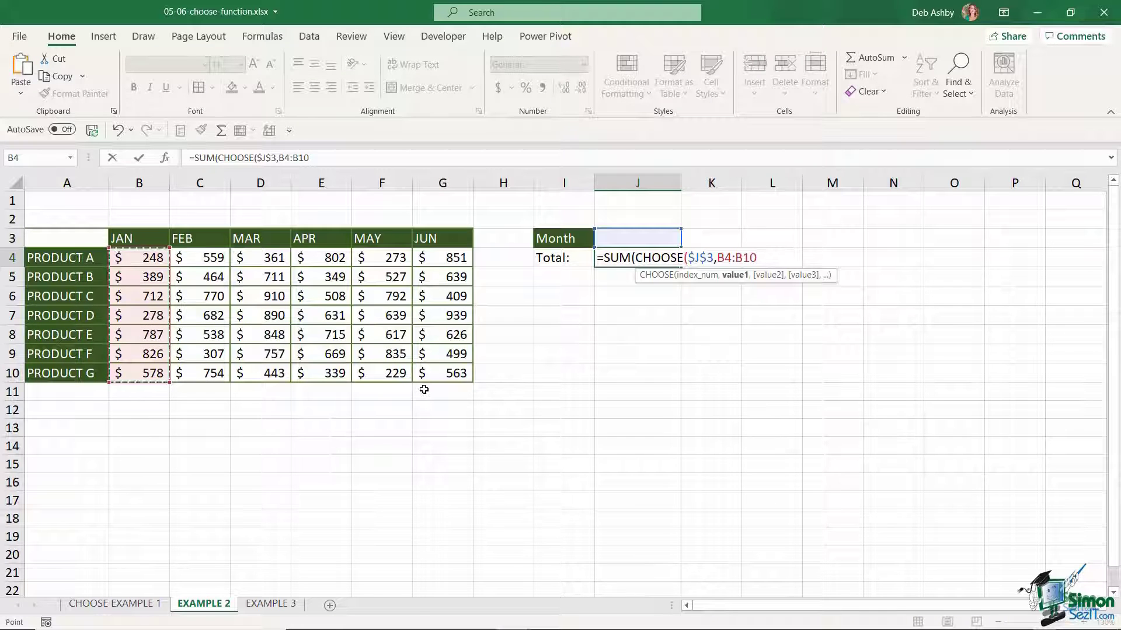
key(F4)
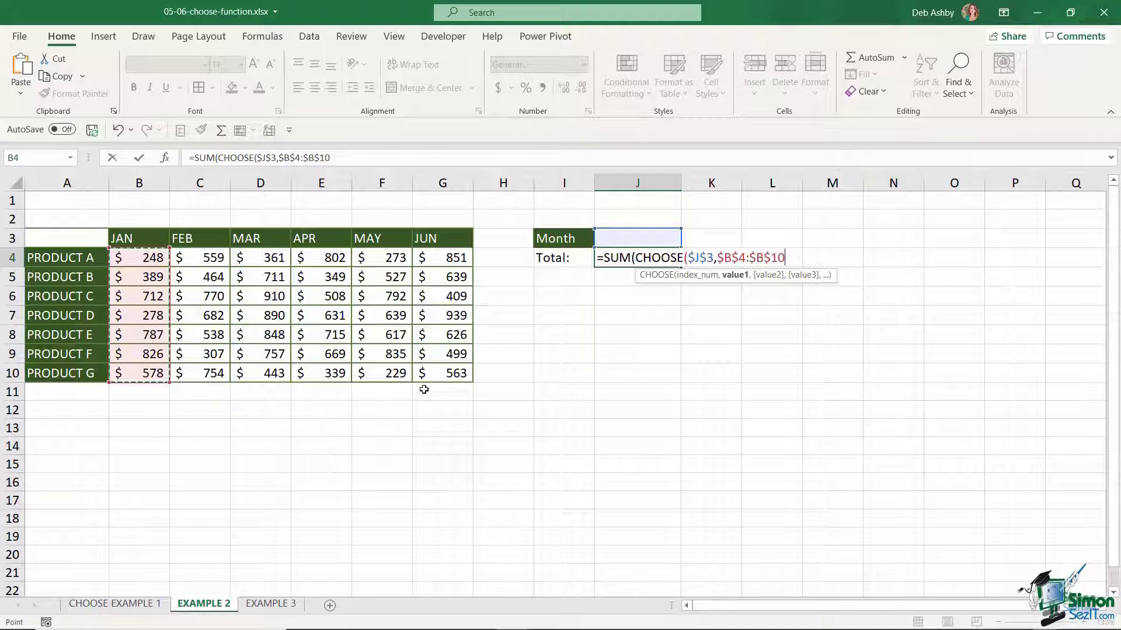
text(,)
drag(201, 258, 201, 374)
key(F4)
text(,)
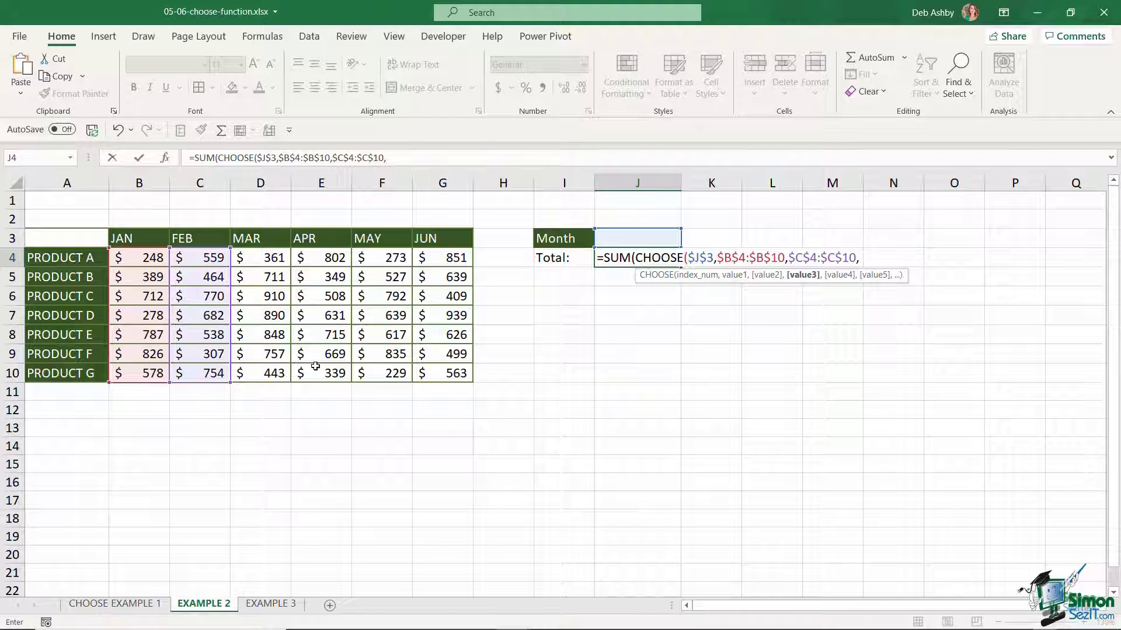
- Add the MAR and APR figures as absolute ranges $D$4:$D$10 and $E$4:$E$10 for the third and fourth values
drag(262, 262, 266, 370)
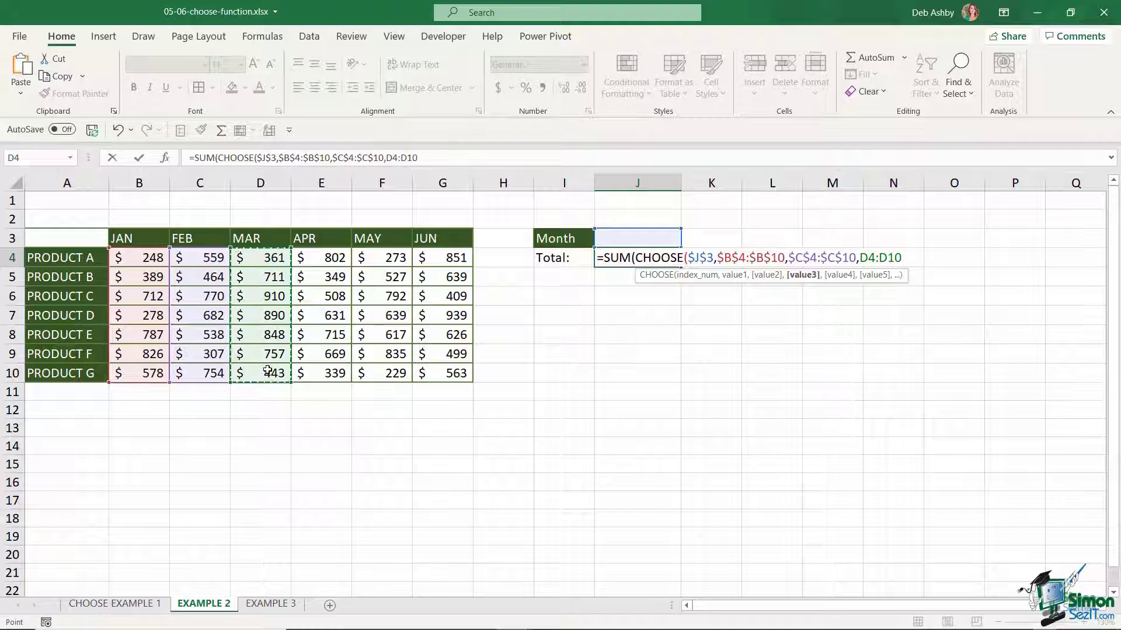
key(F4)
text(,)
drag(333, 257, 333, 372)
key(F4)
text(,)
- Add the MAY and JUN figures as absolute ranges $F$4:$F$10 and $G$4:$G$10 and close the CHOOSE function
drag(389, 257, 388, 367)
key(F4)
text(,)
drag(443, 257, 449, 371)
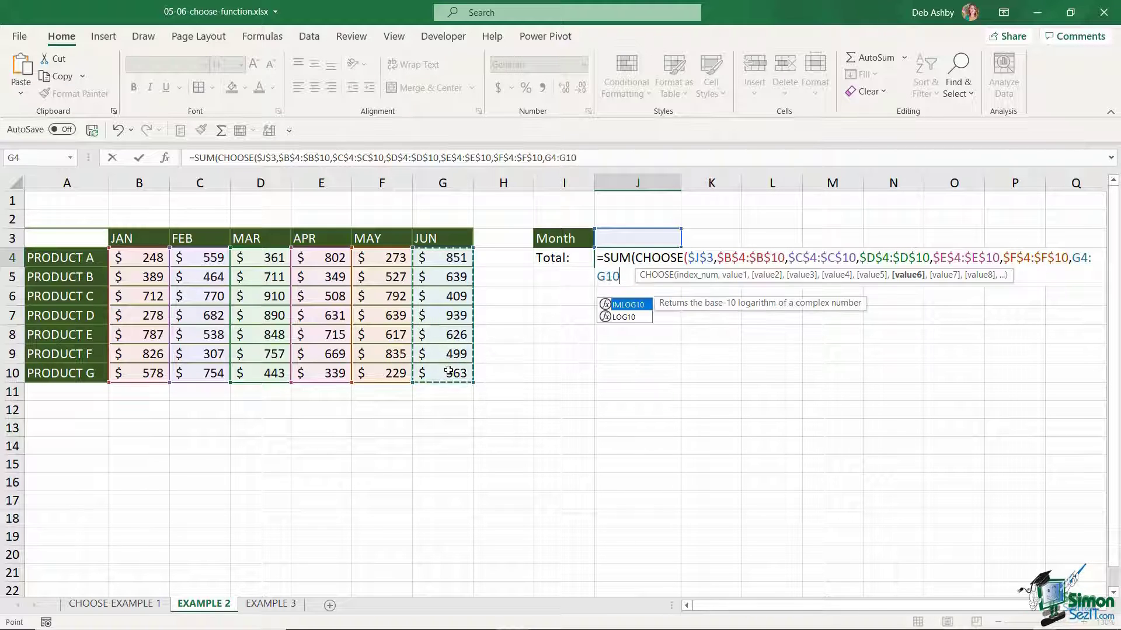
key(F4)
text())
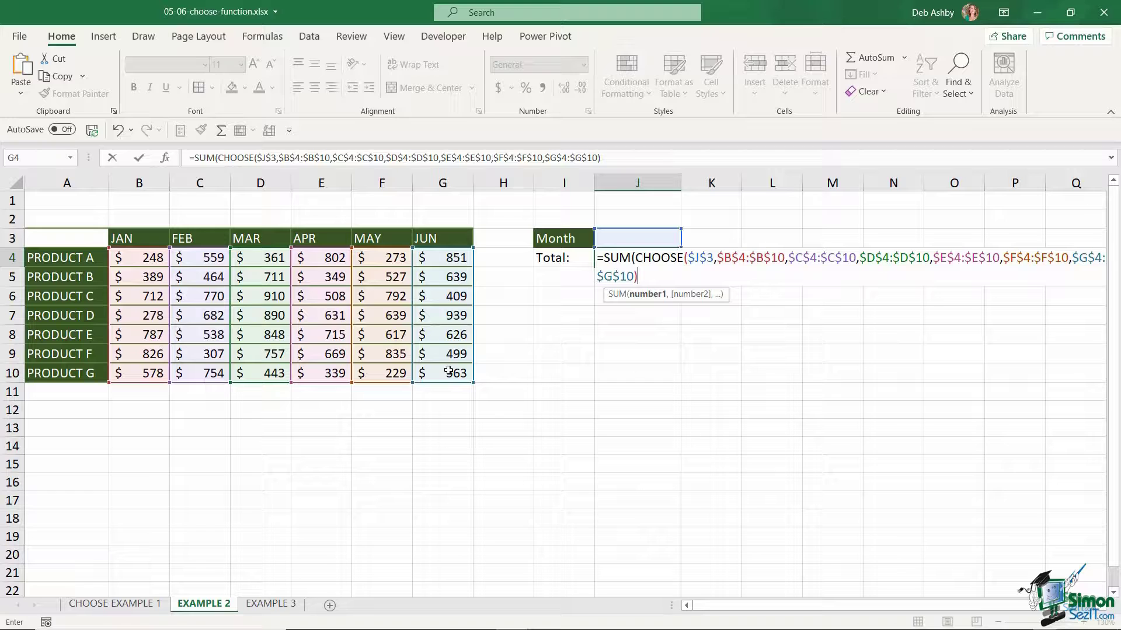
- Enter the Total formula and accept Excel's proposed correction that adds the missing closing parenthesis
key(Return)
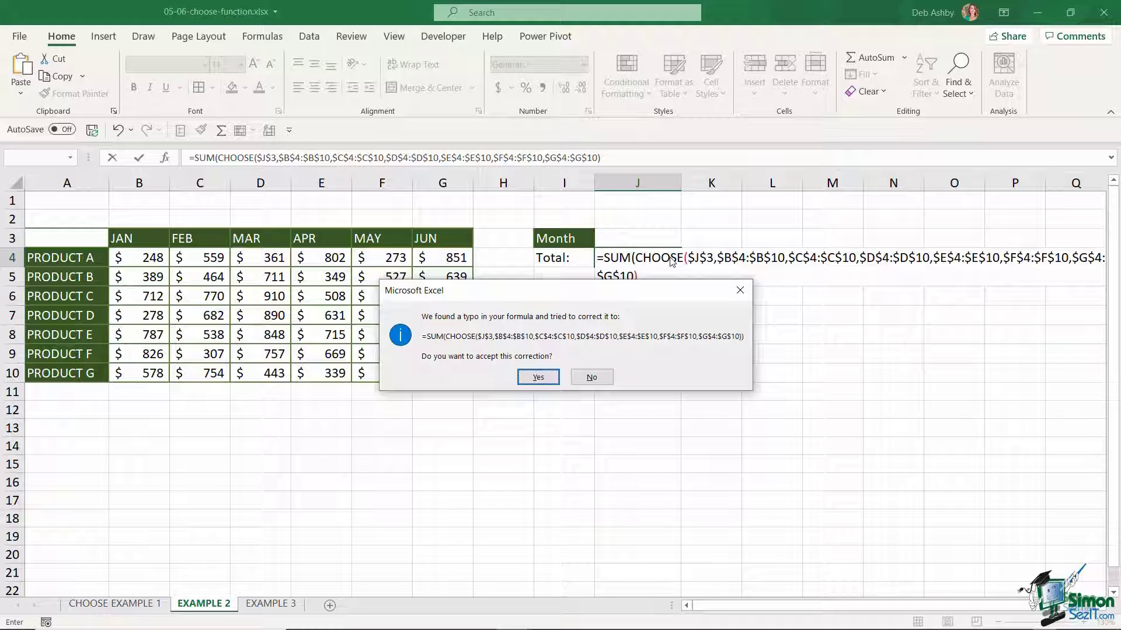
drag(648, 292, 620, 317)
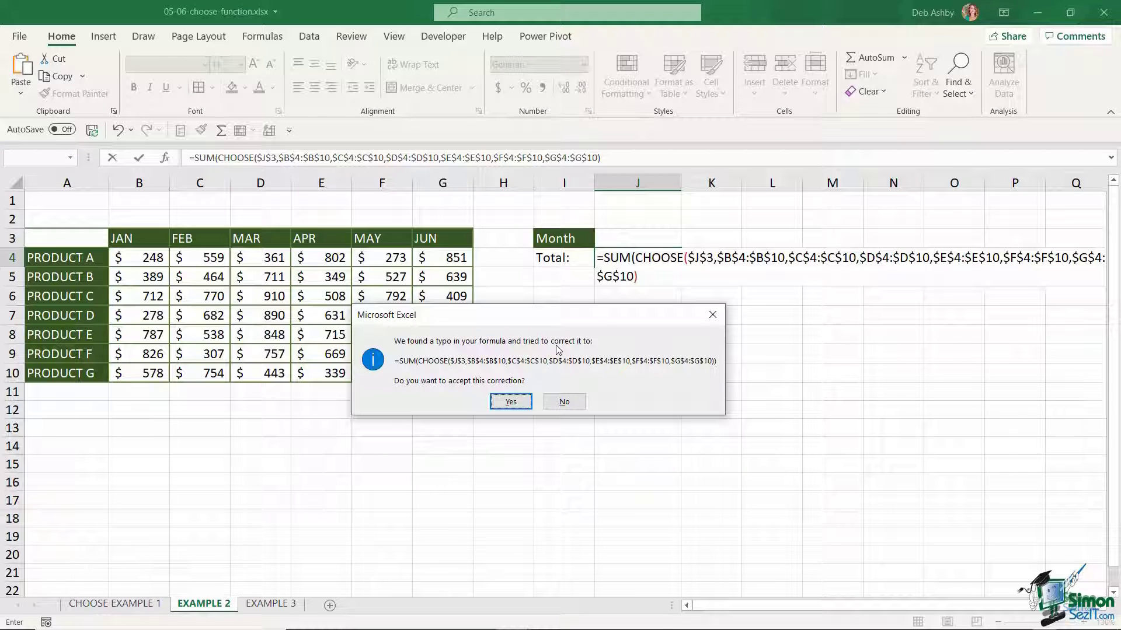
click(511, 403)
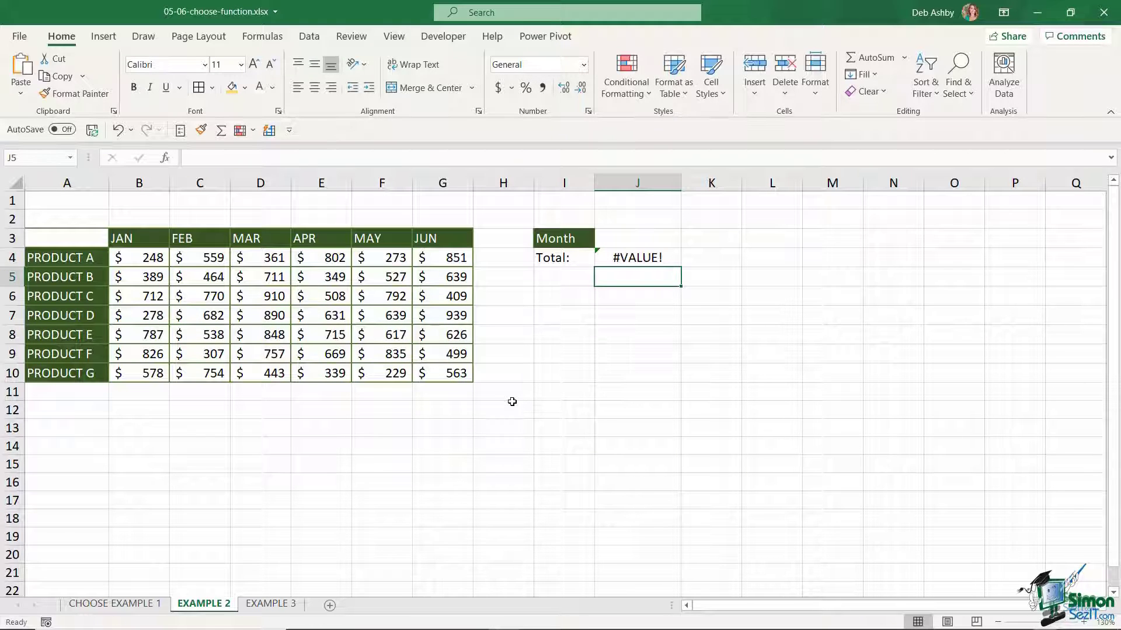
- Test the Total formula with month 5 in cell J3 and select the MAY figures F4:F10 to compare their sum
click(628, 238)
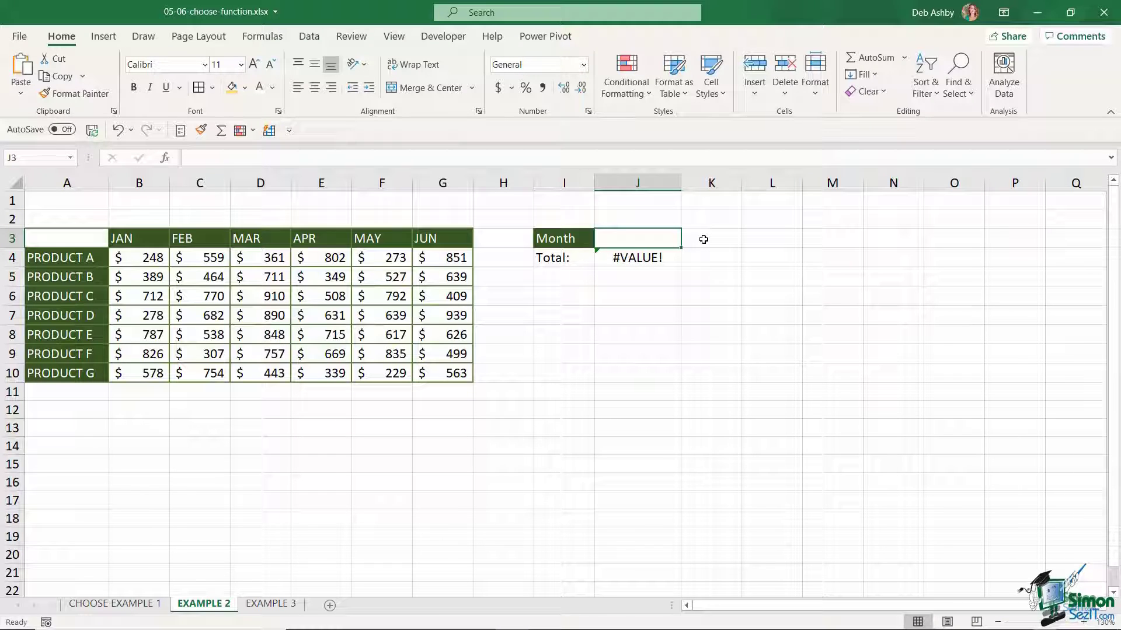
text(5)
key(Return)
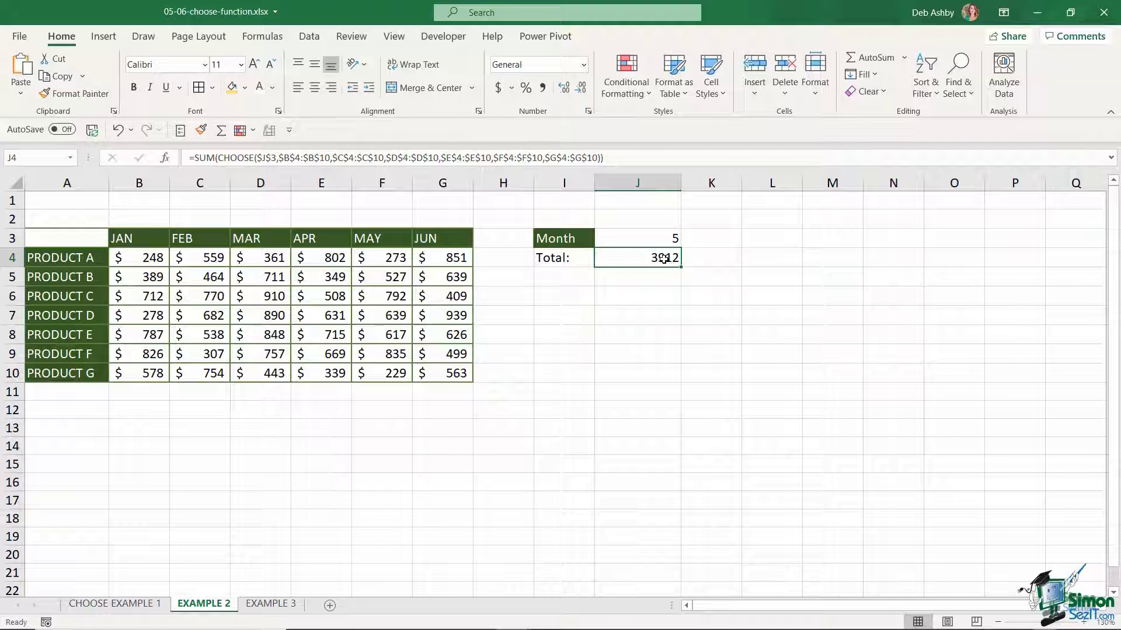
drag(381, 259, 380, 373)
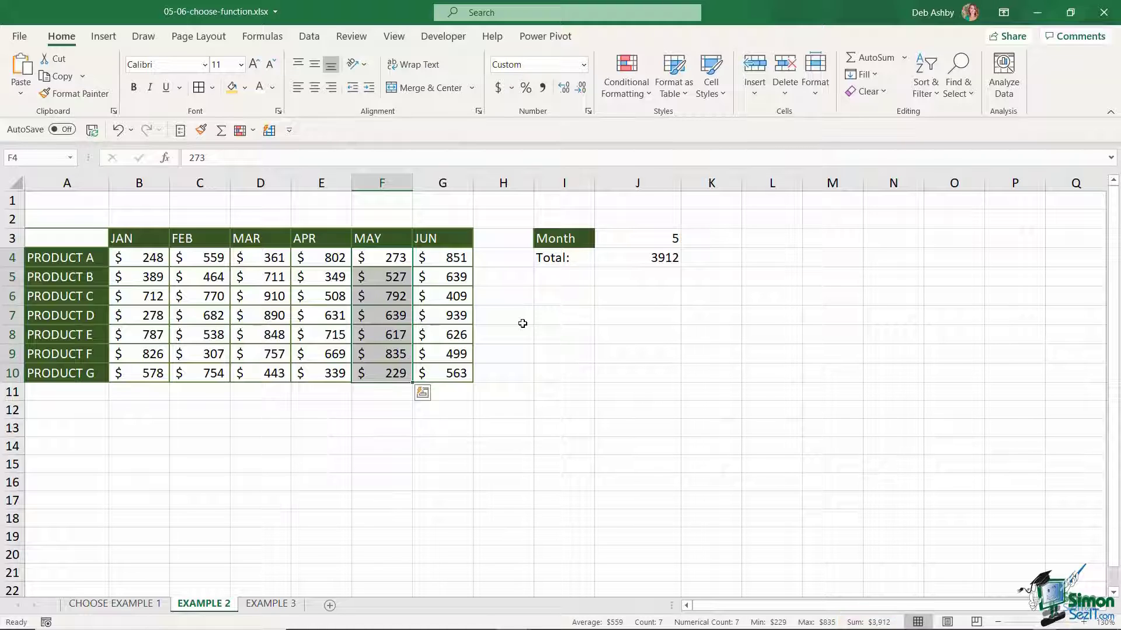
- Format the Total cell J4 as dollar accounting currency with no decimal places
click(622, 256)
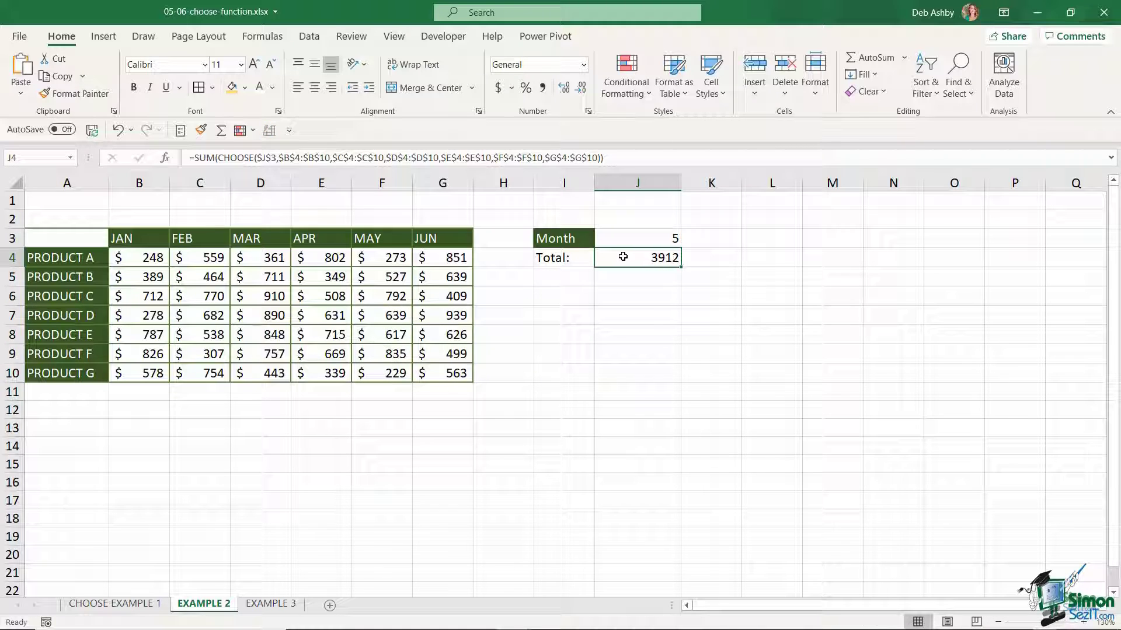
click(497, 88)
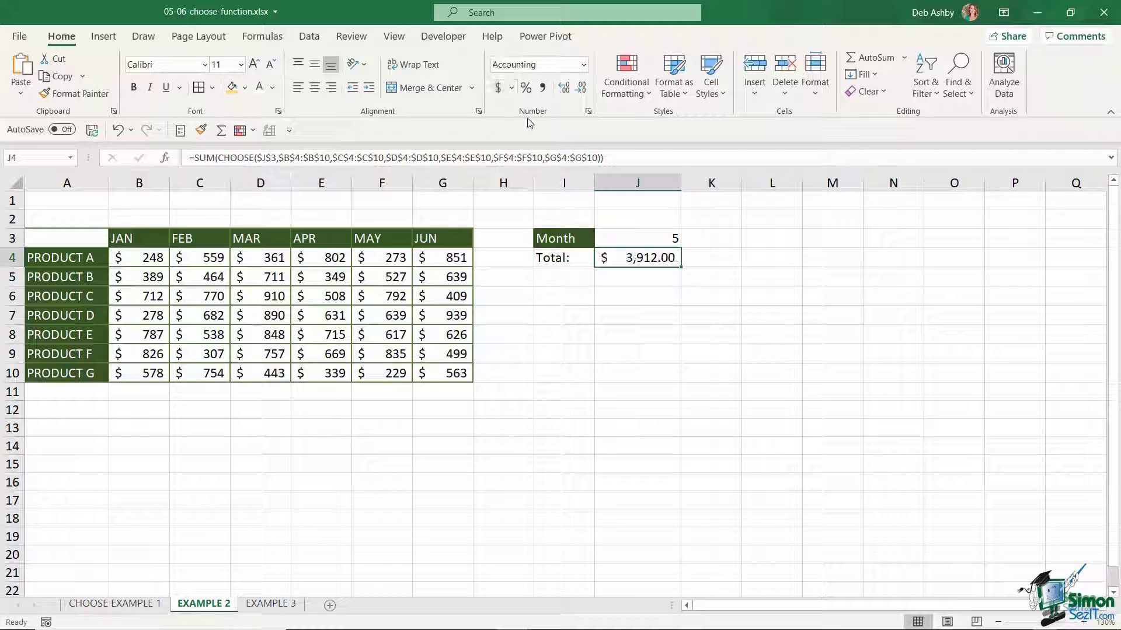
click(580, 87)
click(580, 87)
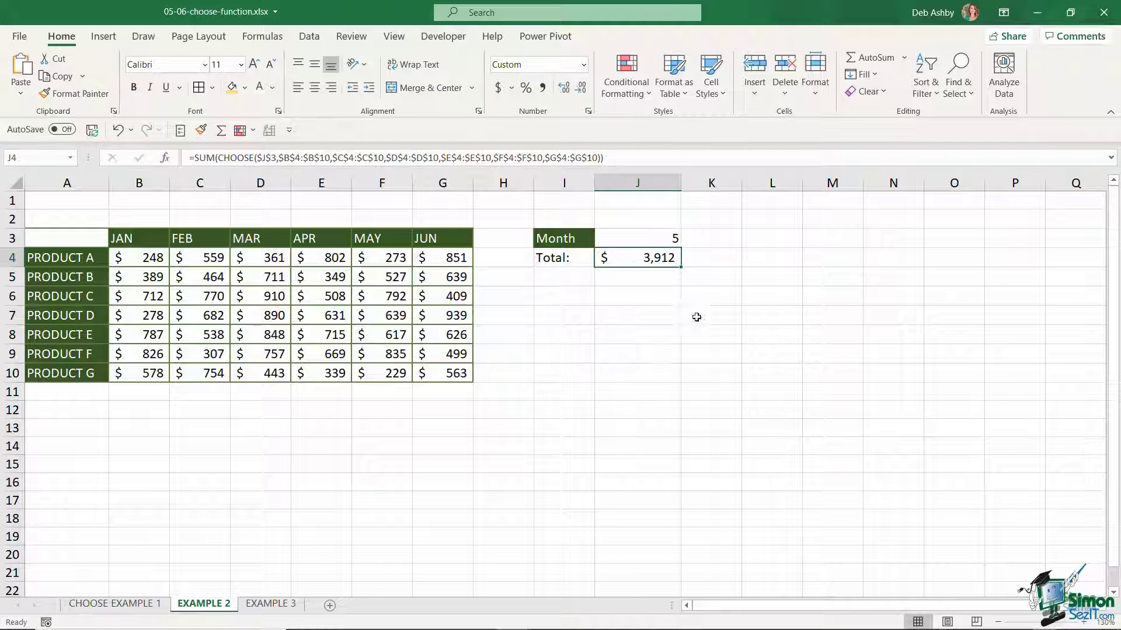
- Test the Total formula by entering 2, 3, 7 and 4 one after another in Month cell J3
click(673, 238)
text(2)
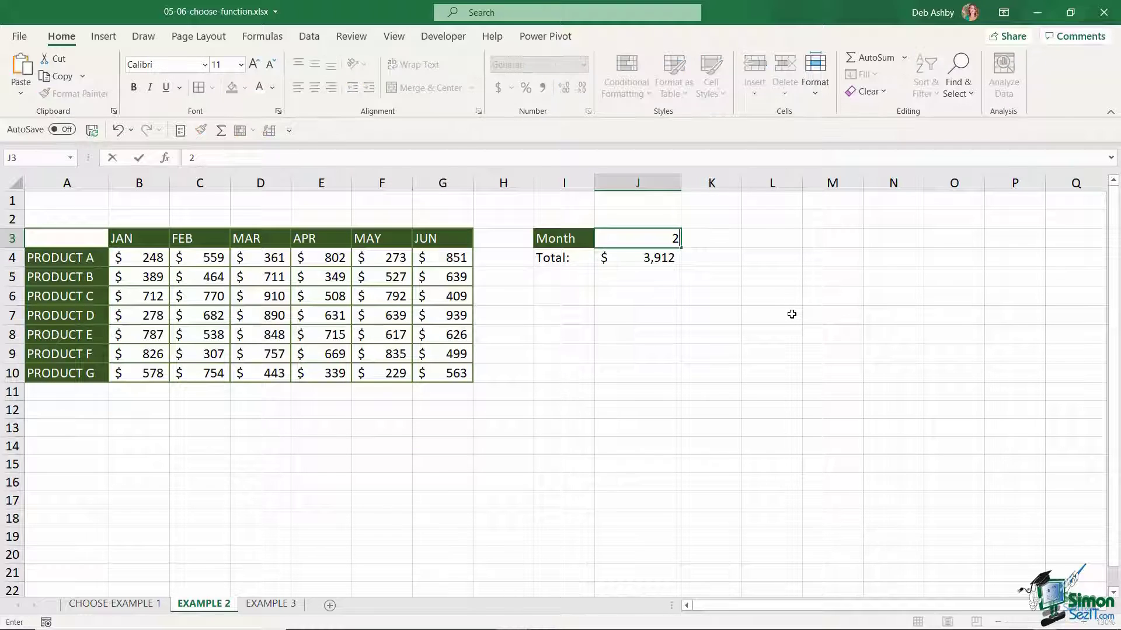
key(Return)
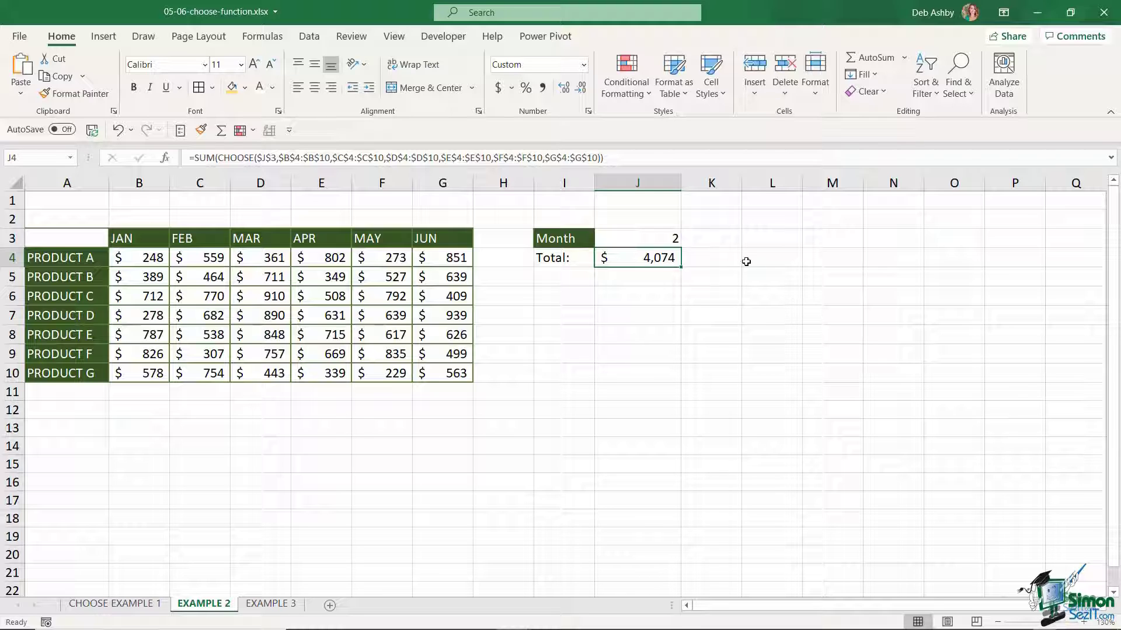
click(670, 242)
text(3)
key(Return)
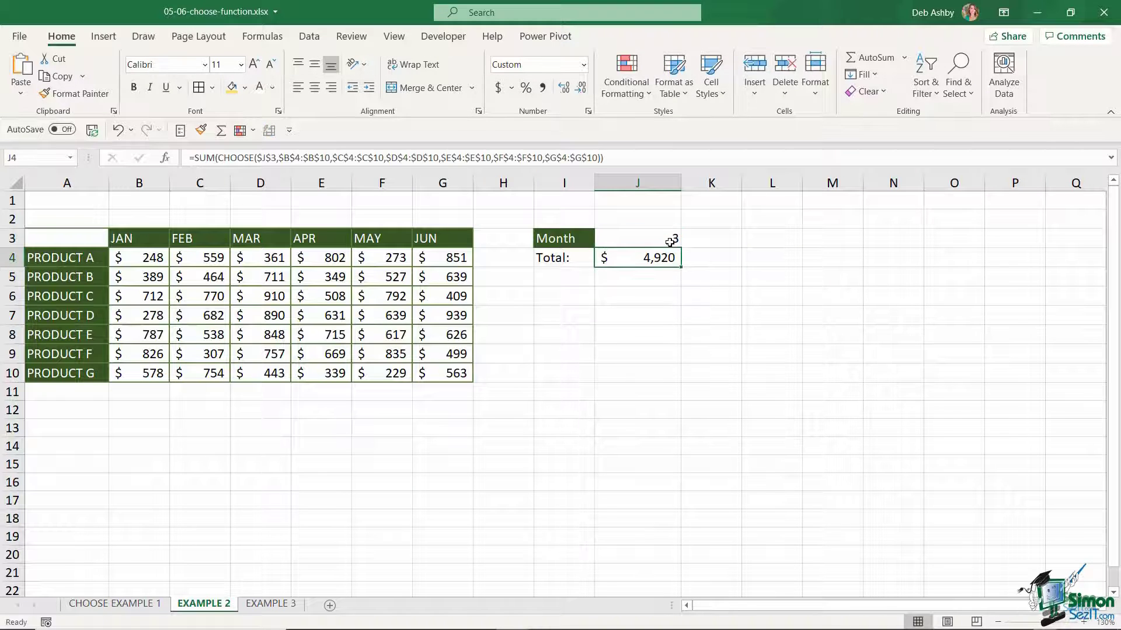
click(670, 242)
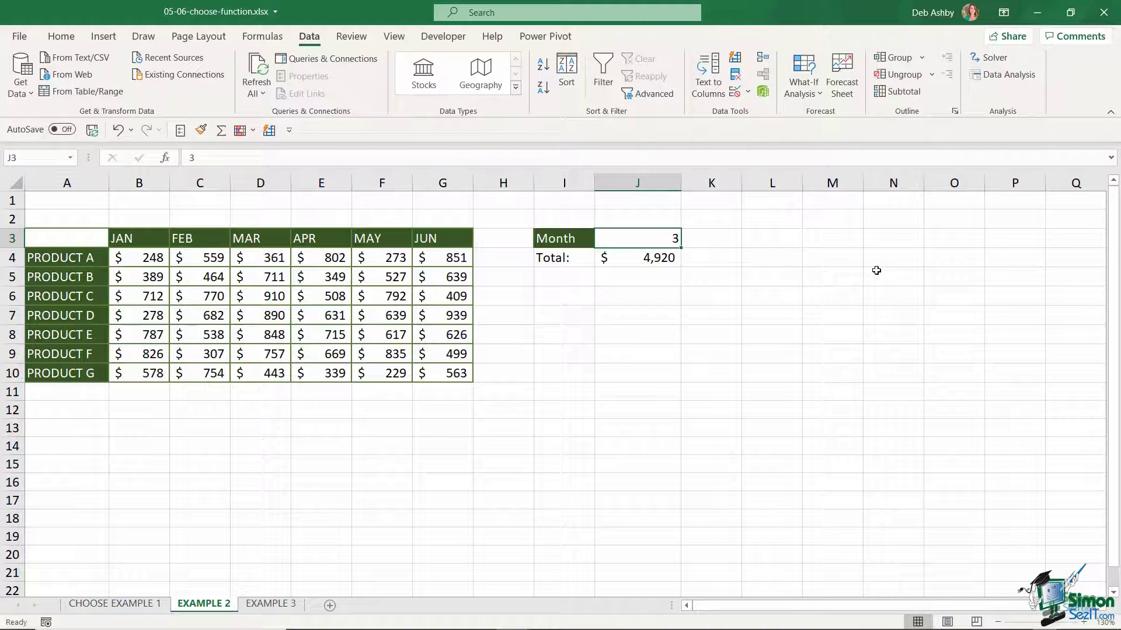
text(7)
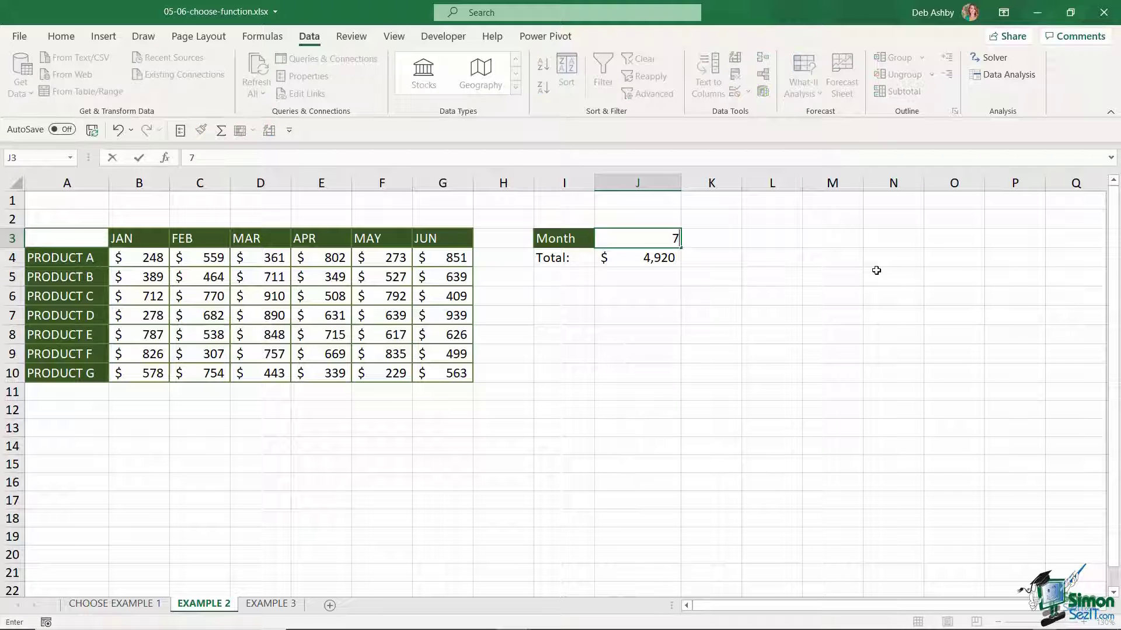
key(Return)
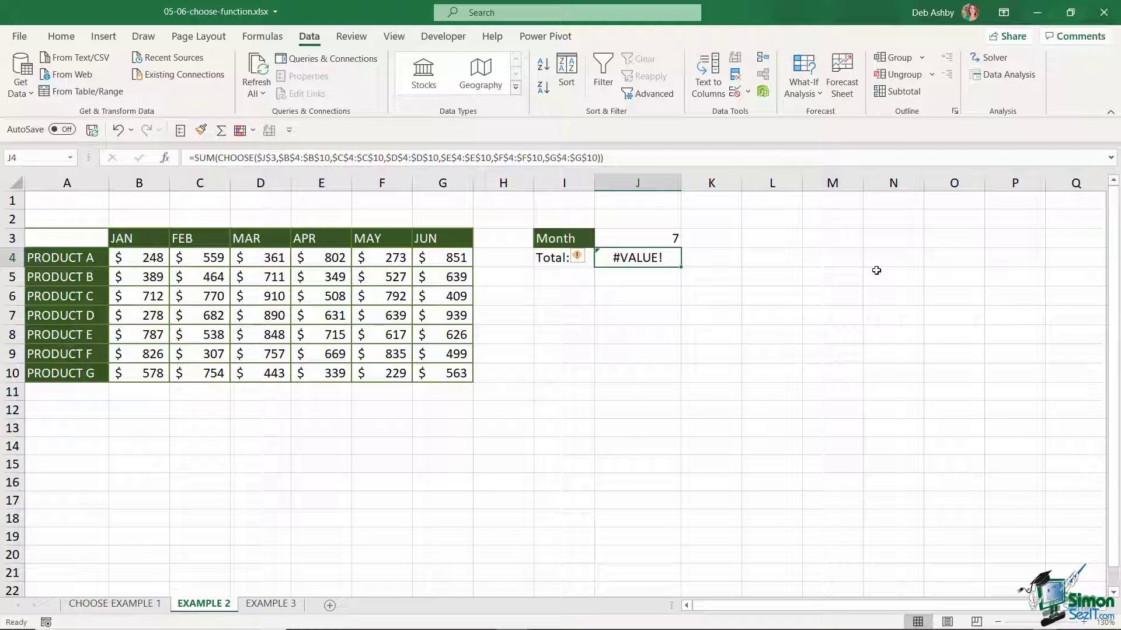
click(626, 239)
text(4)
key(Return)
- Define a data validation rule for Month cell J3 that allows whole numbers between 1 and 6
click(651, 242)
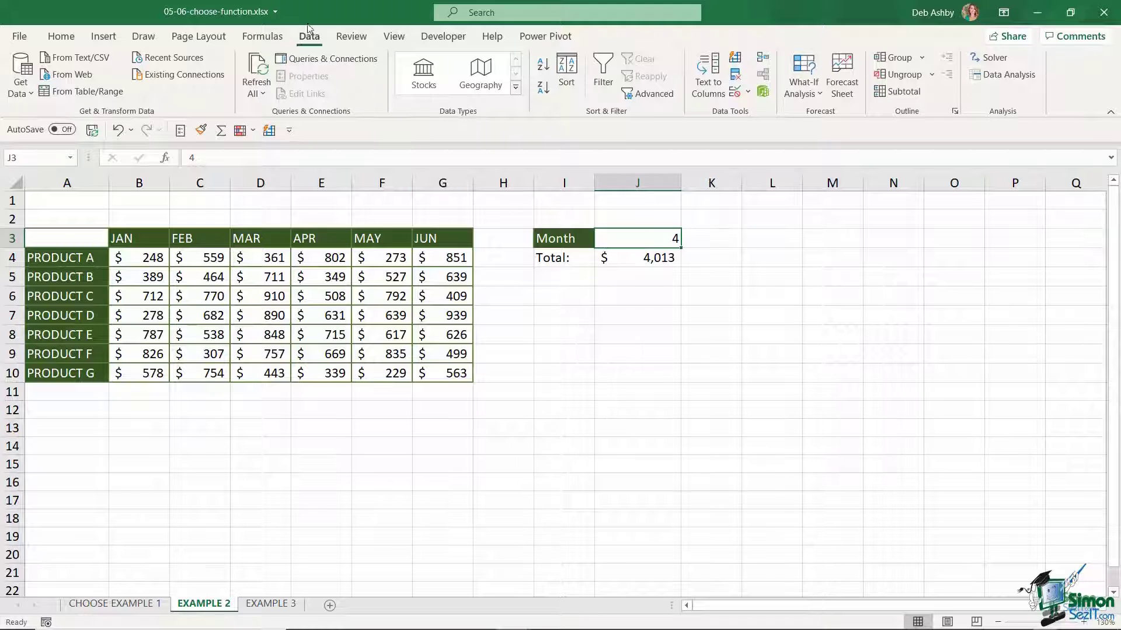
click(748, 88)
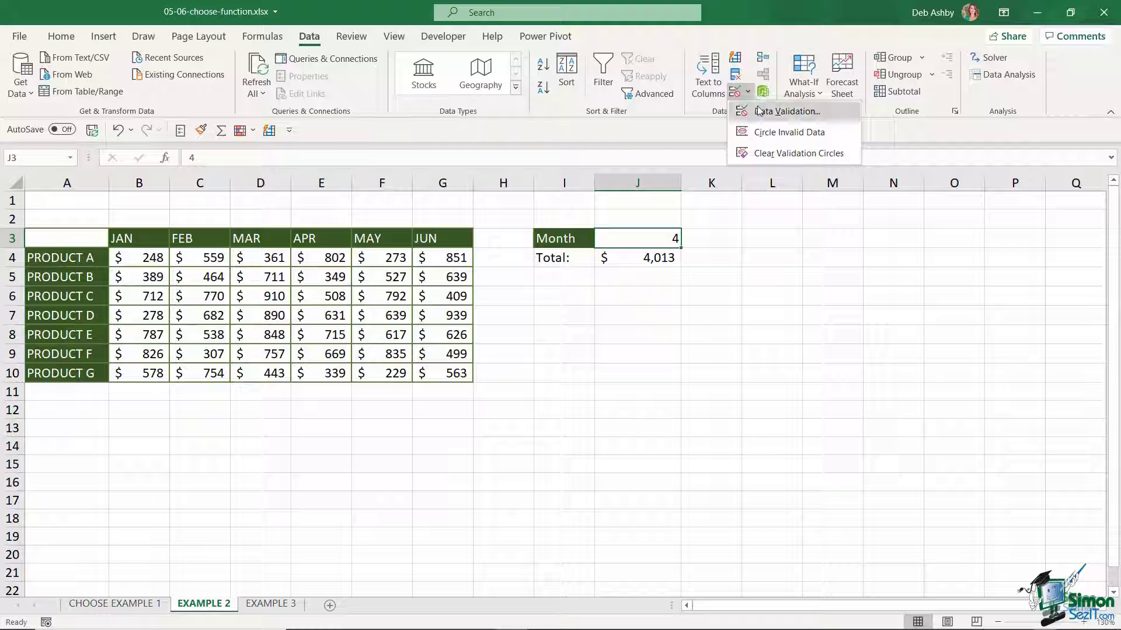
click(757, 107)
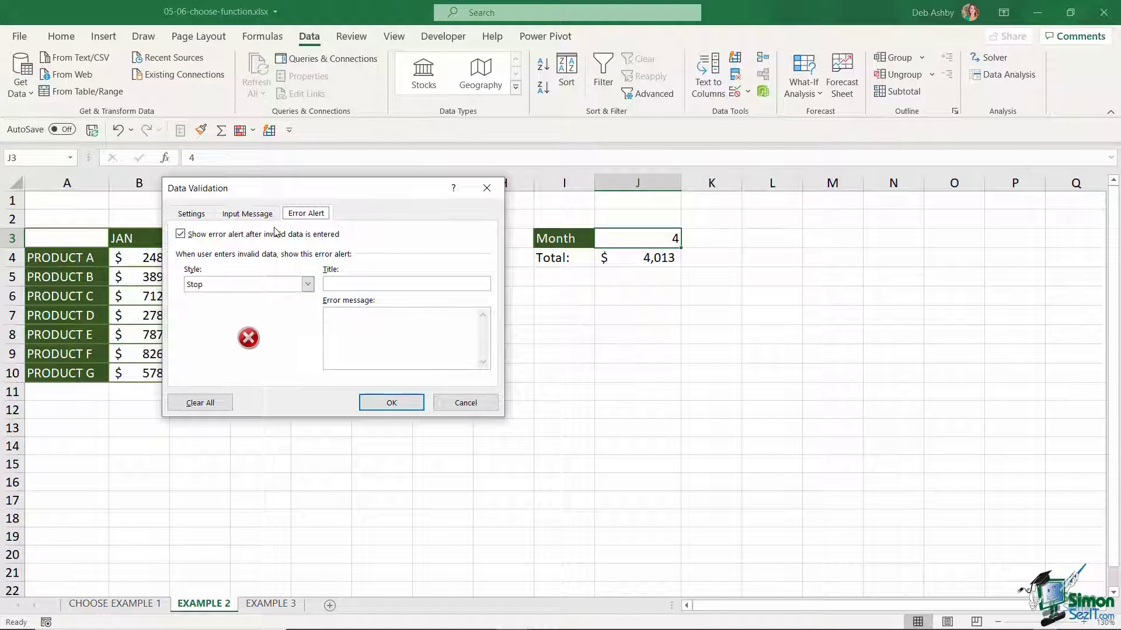
click(246, 215)
click(190, 215)
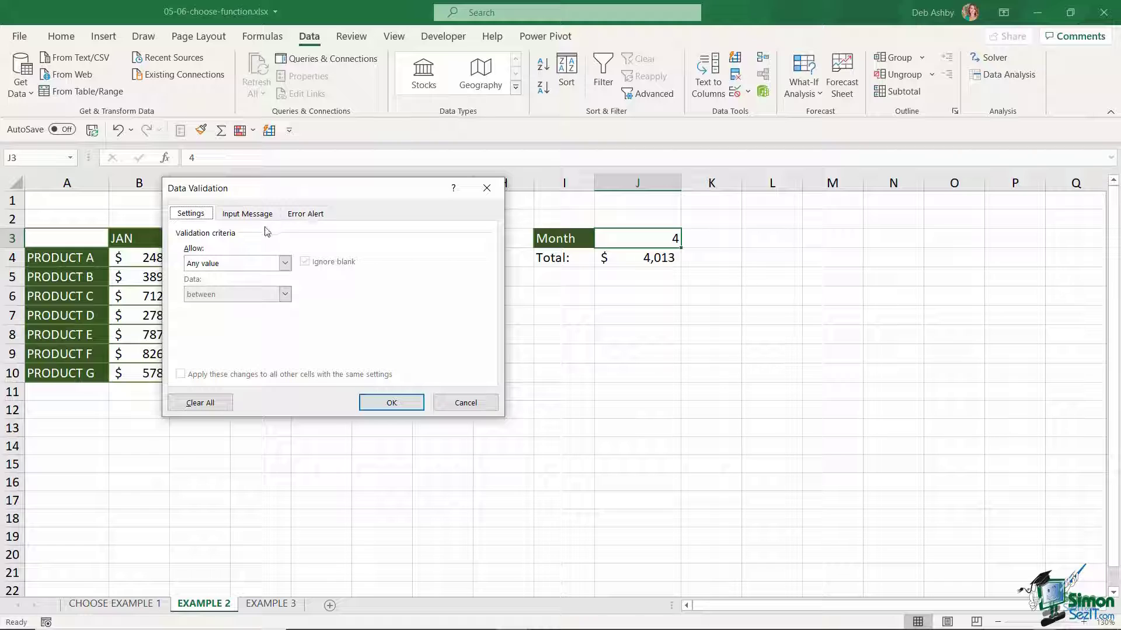
click(285, 265)
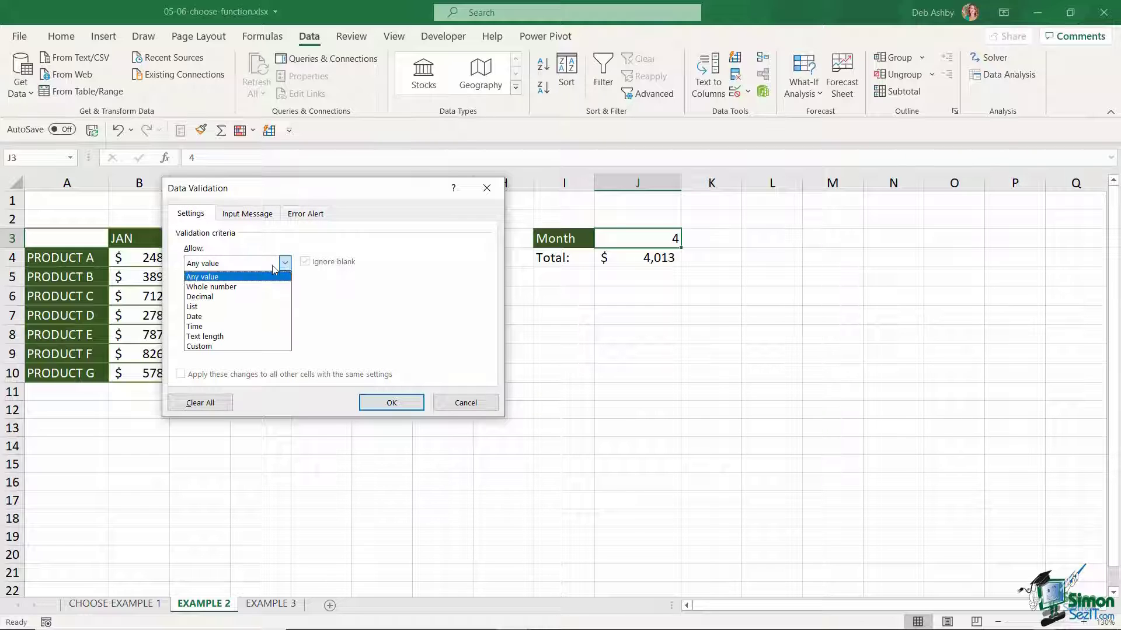
click(211, 286)
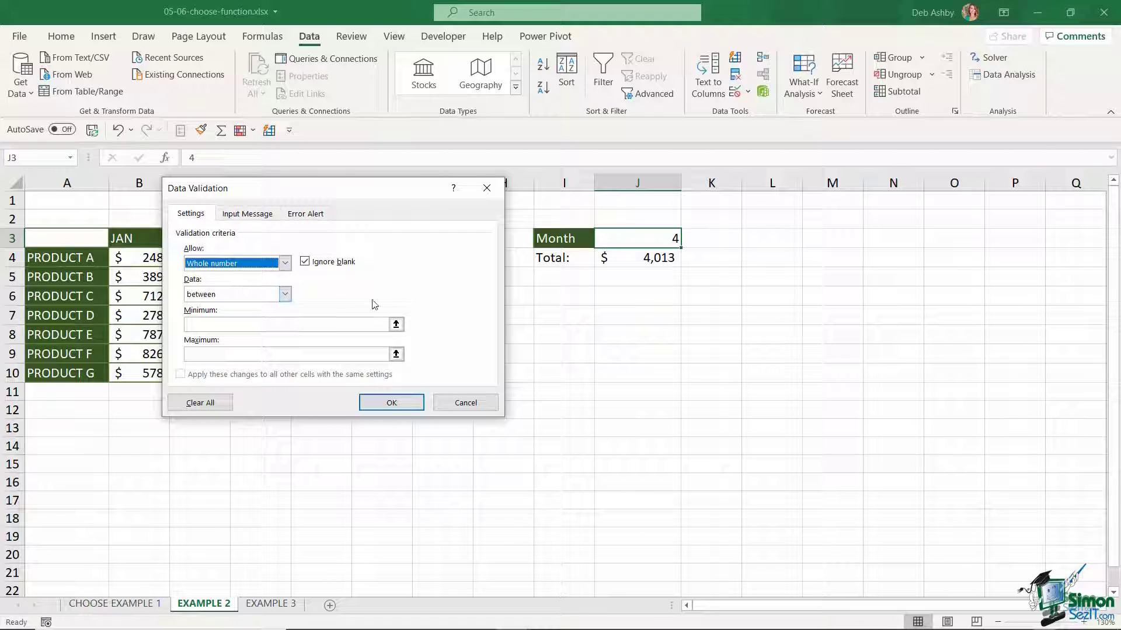
click(212, 325)
text(1)
click(203, 355)
text(6)
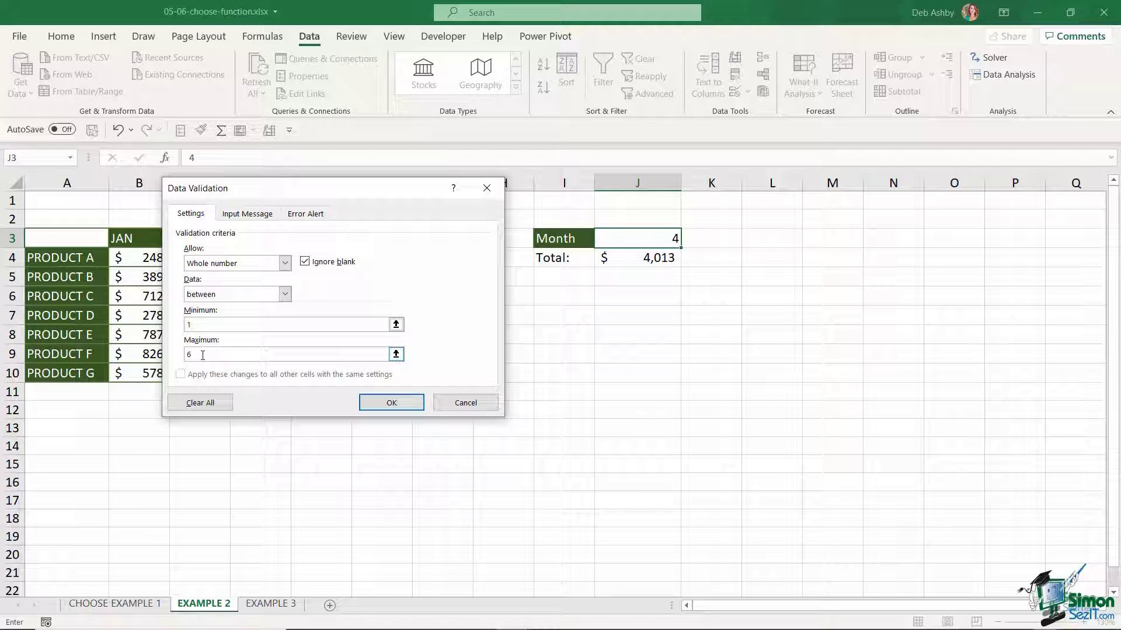
- Add a Stop error alert to the validation rule, titled "Error" with the message "Please input a value between 1 and 6."
click(314, 214)
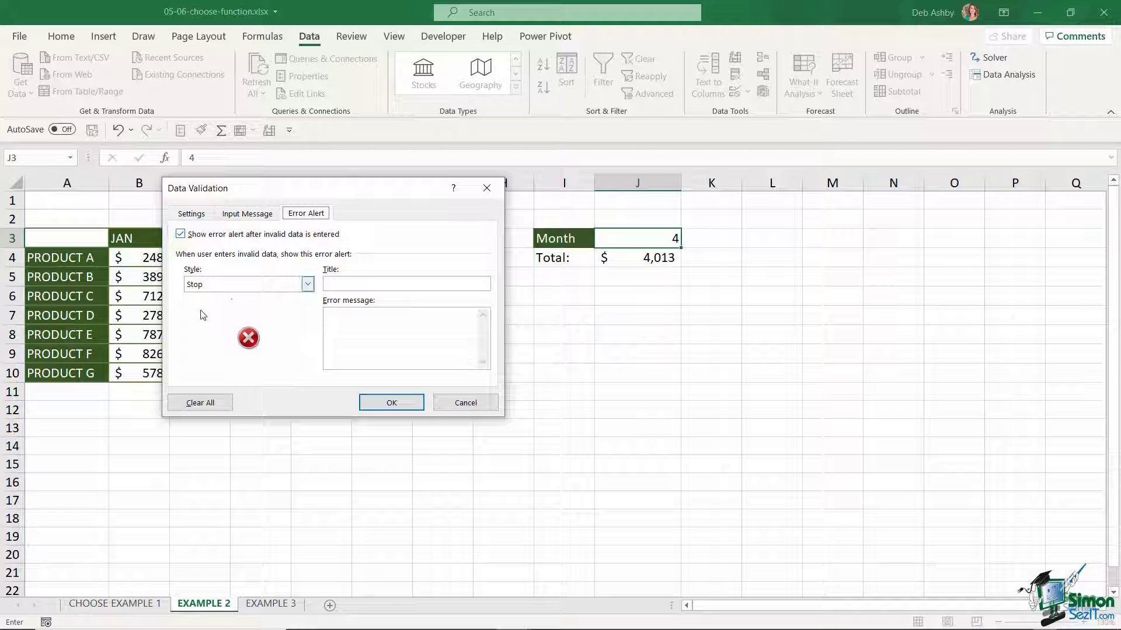
click(350, 285)
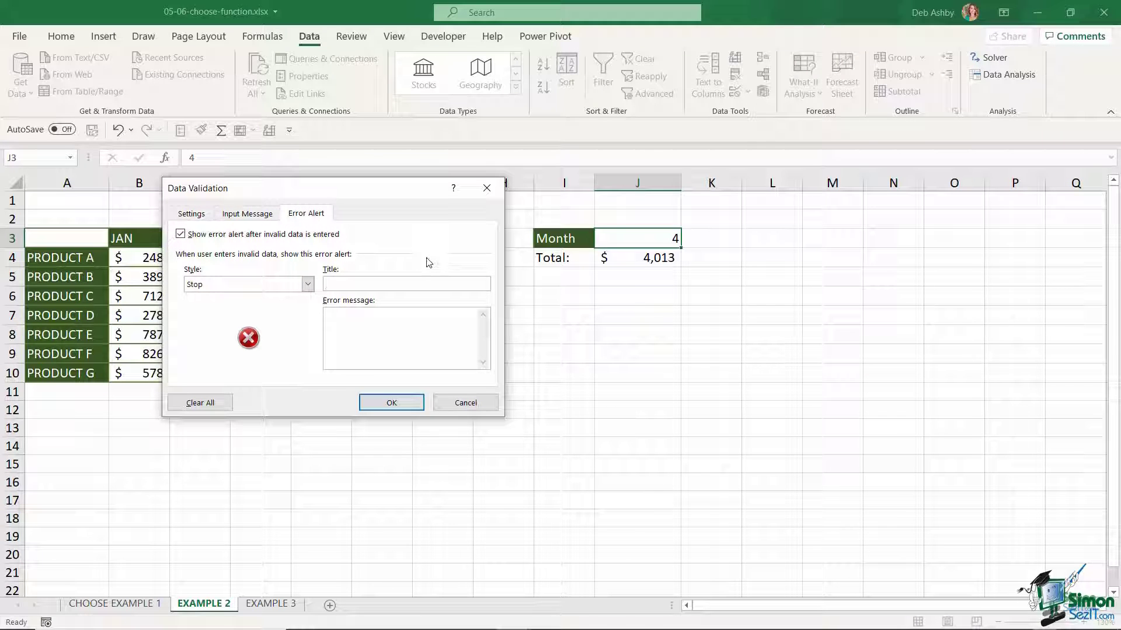
text(Error)
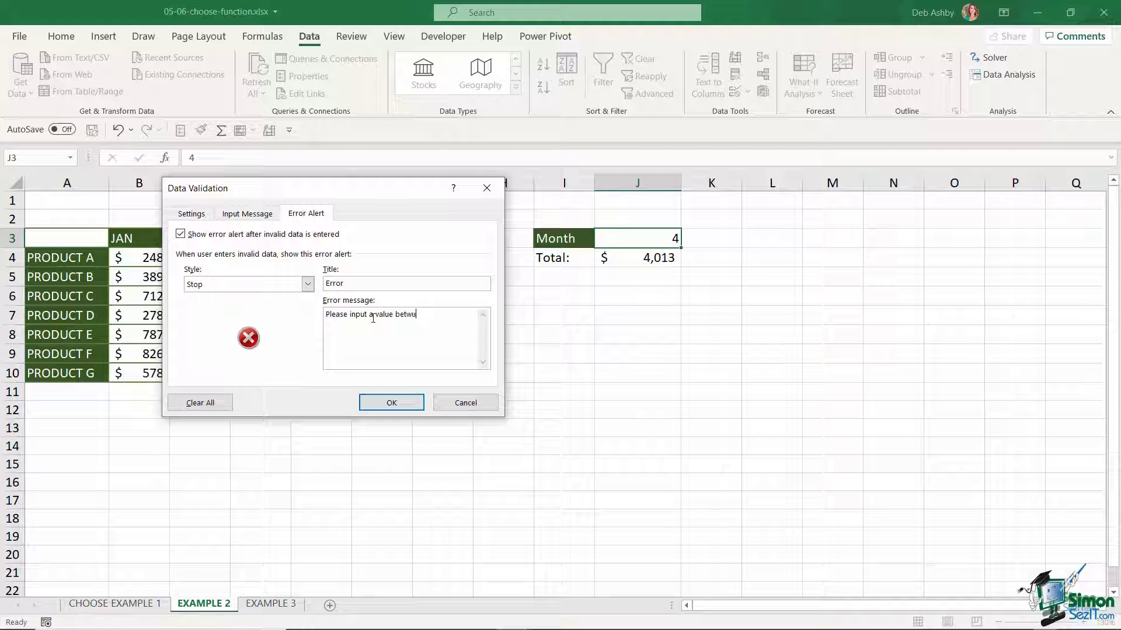
text(en 1 and 6.)
click(401, 402)
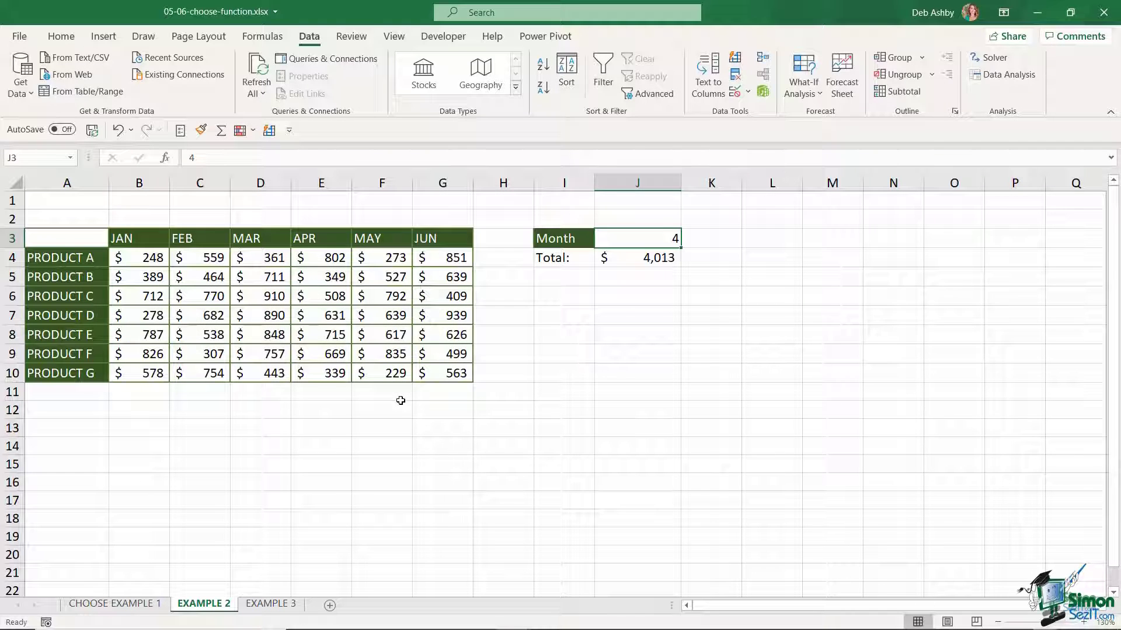
- Test the validation rule by entering 8 in Month cell J3, and cancel the entry
text(8)
key(Return)
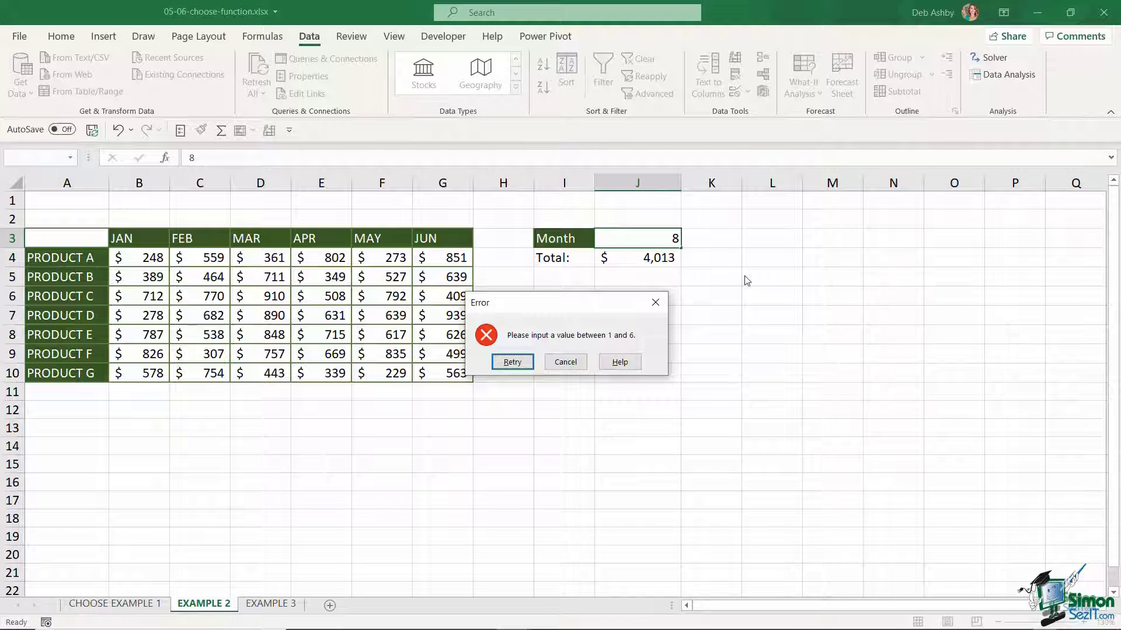
click(565, 362)
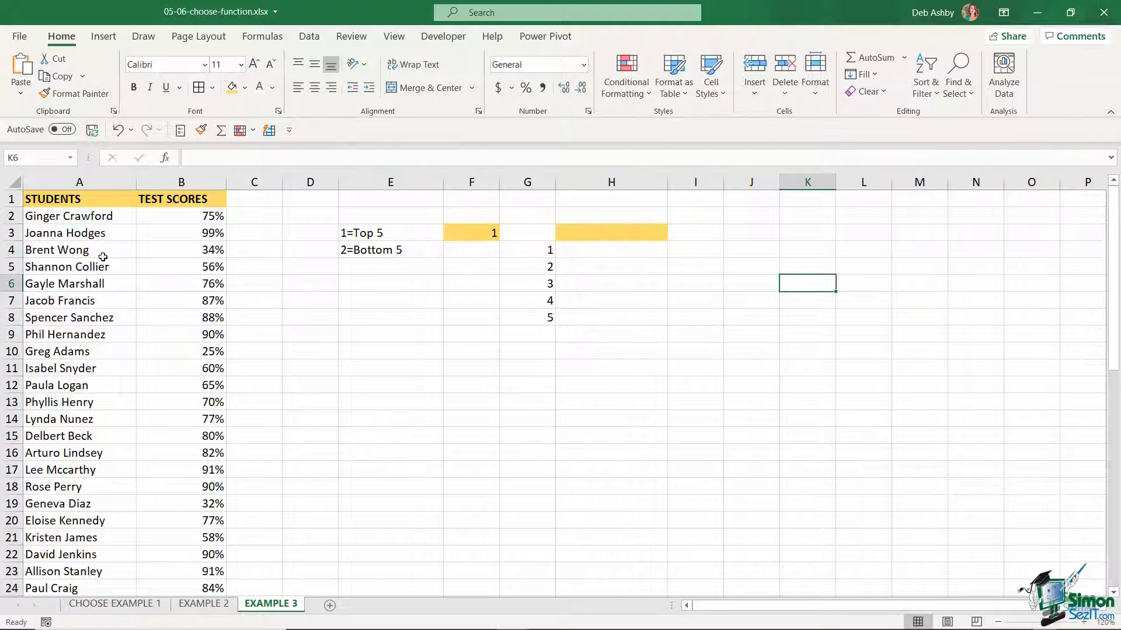
- On the EXAMPLE 3 sheet, examine the STUDENTS and TEST SCORES columns, the Top 5/Bottom 5 choice in F3 and the result cells from H3 down
click(76, 182)
click(169, 179)
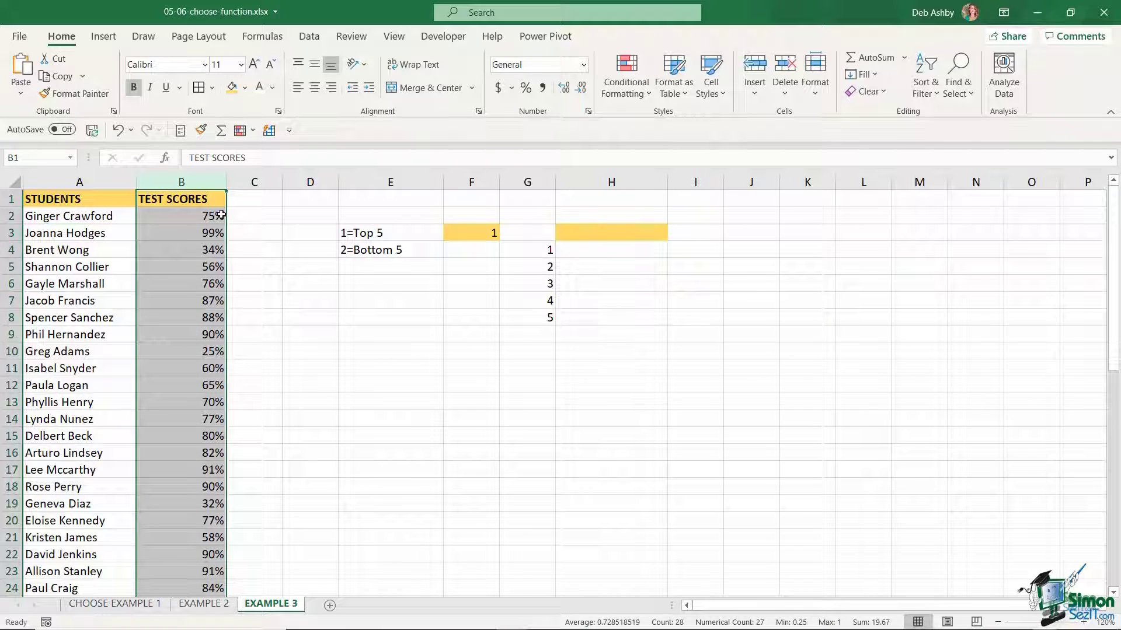
click(470, 233)
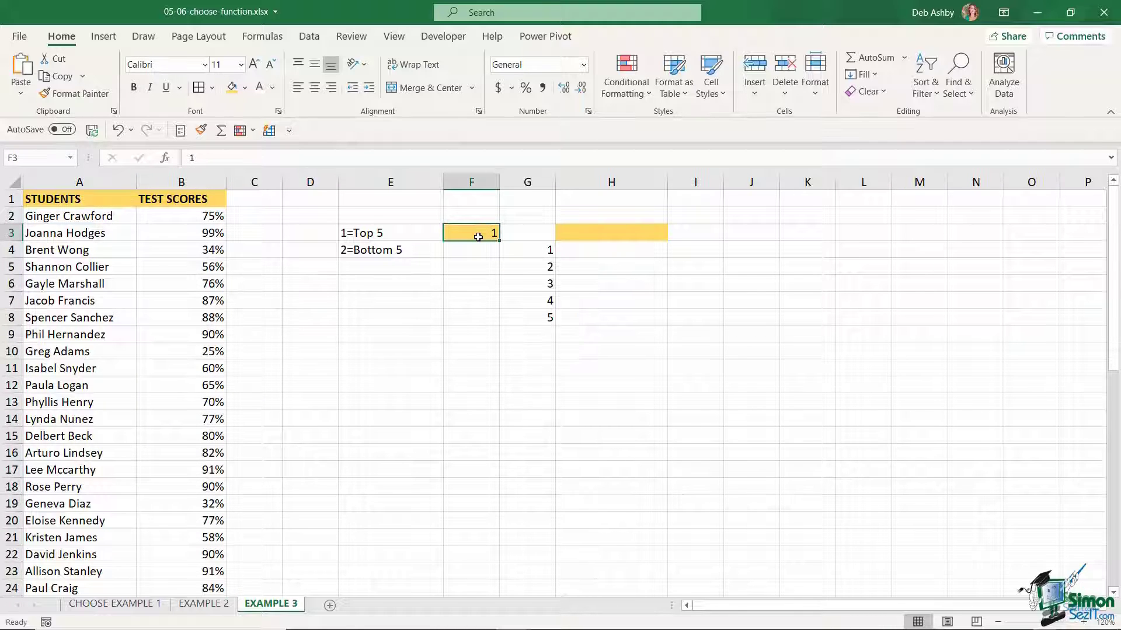
click(358, 231)
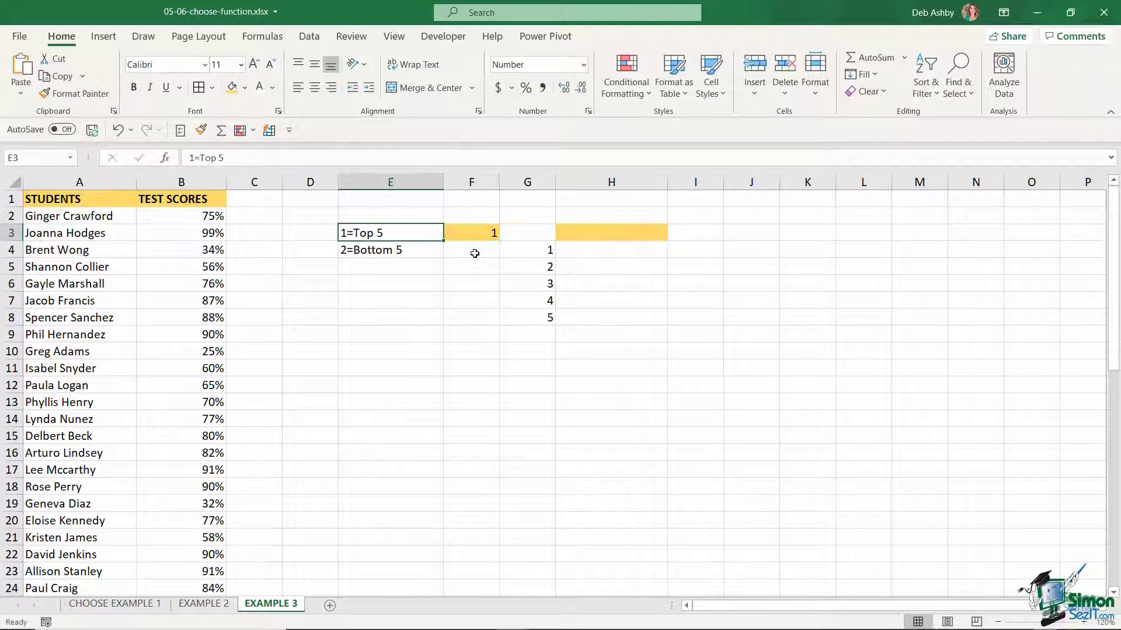
click(494, 231)
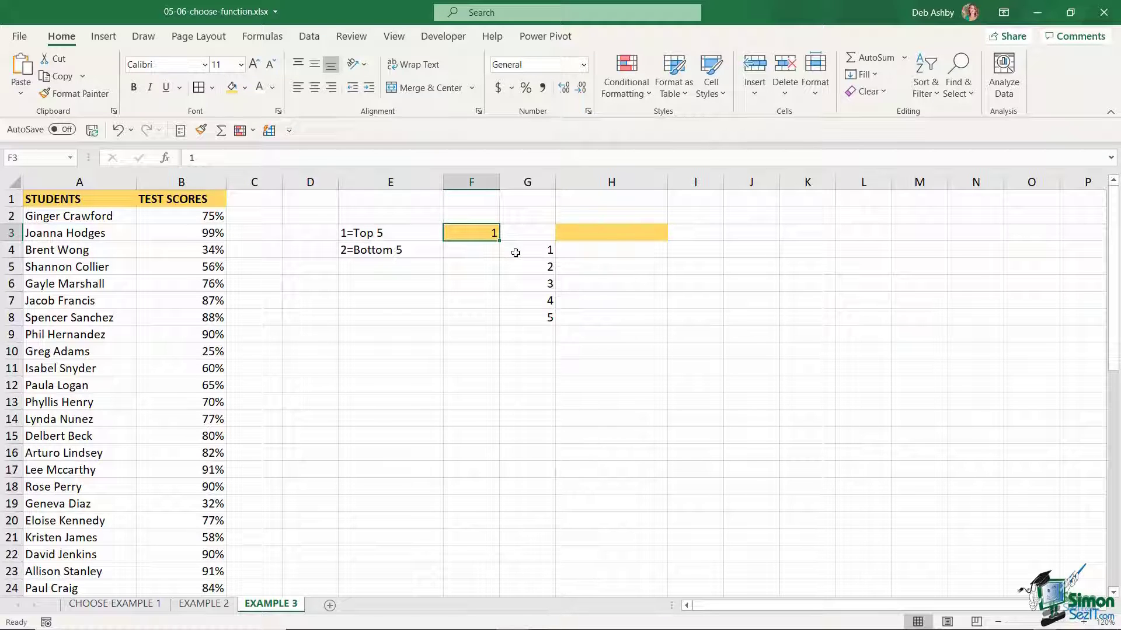
drag(599, 232, 602, 320)
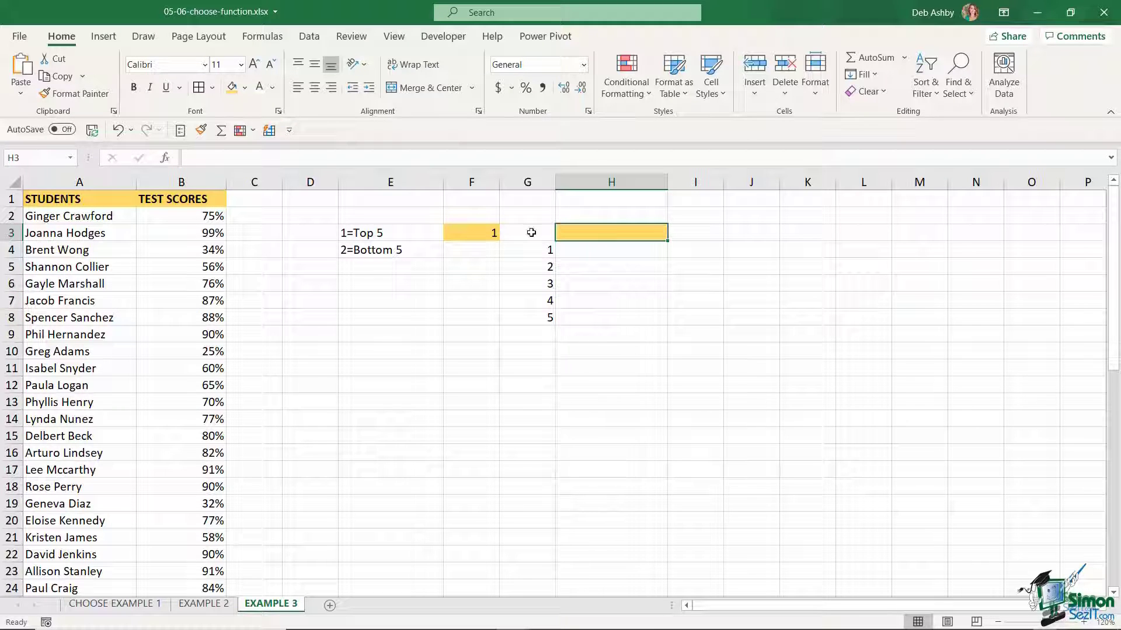
click(494, 233)
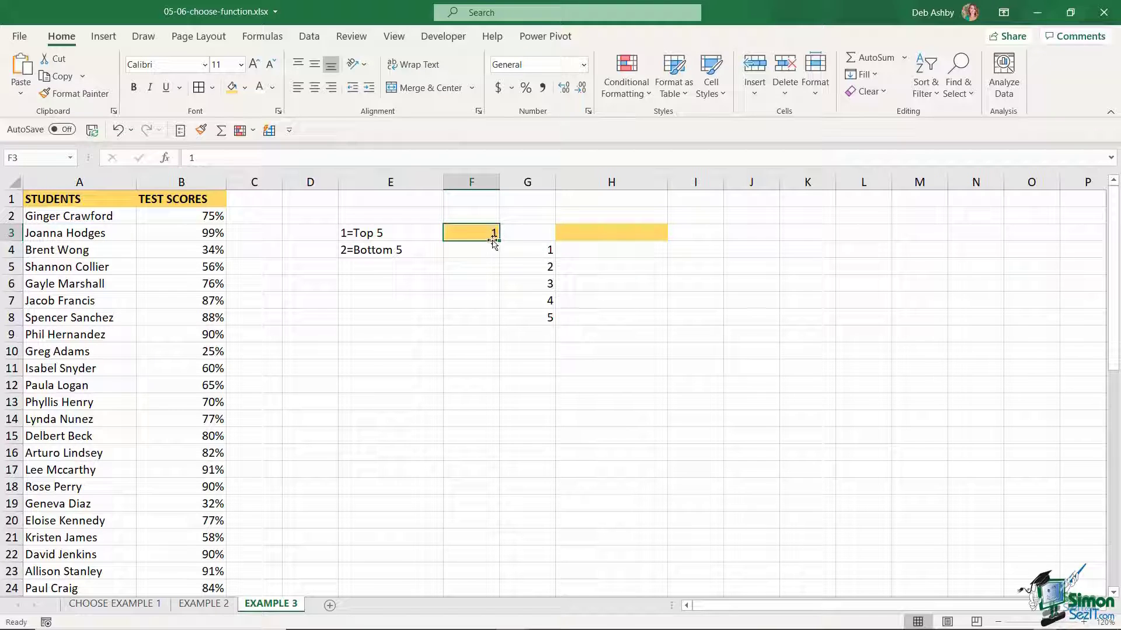
- Enter the heading formula =CHOOSE($F$3,"Top 5 Test Scores","Bottom 5 Test Scores") in cell H3
click(616, 232)
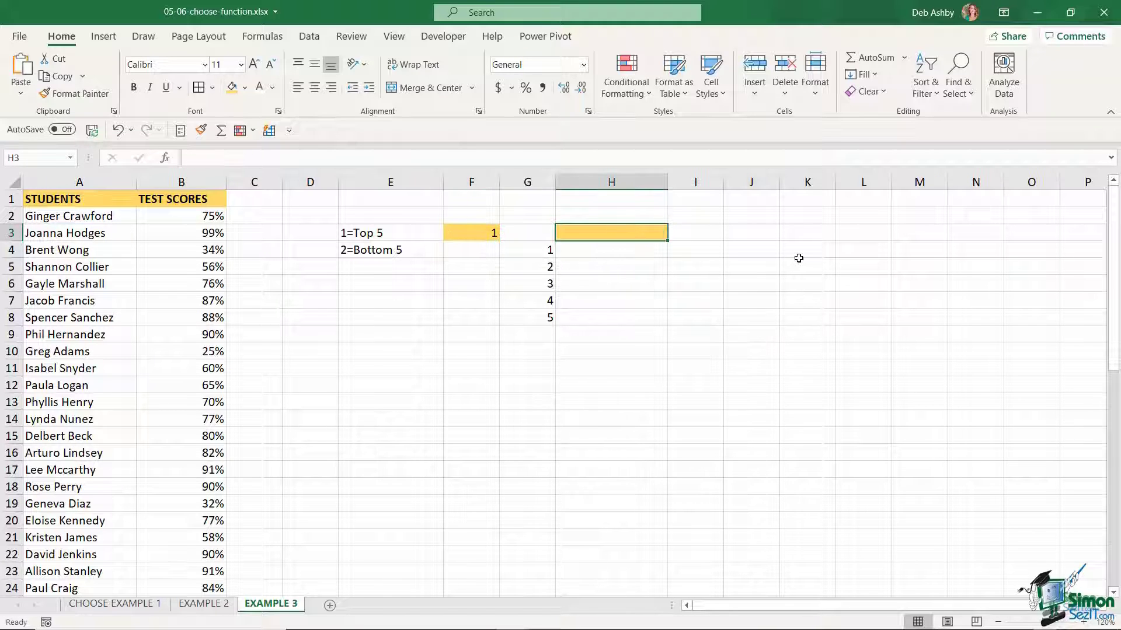
text(=)
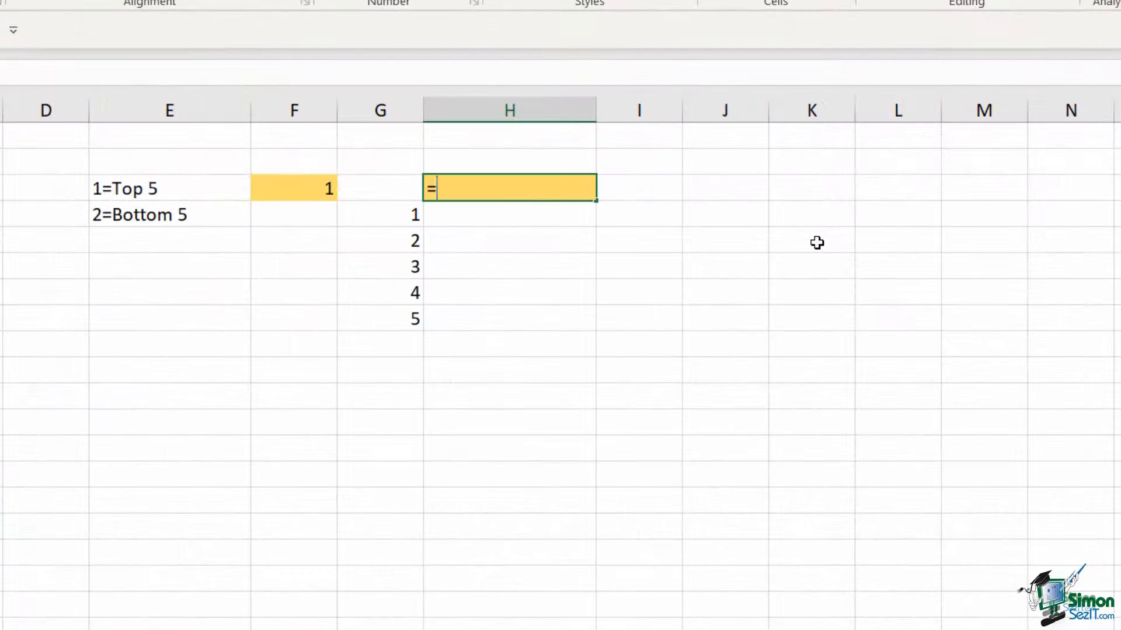
text(CHOOSE()
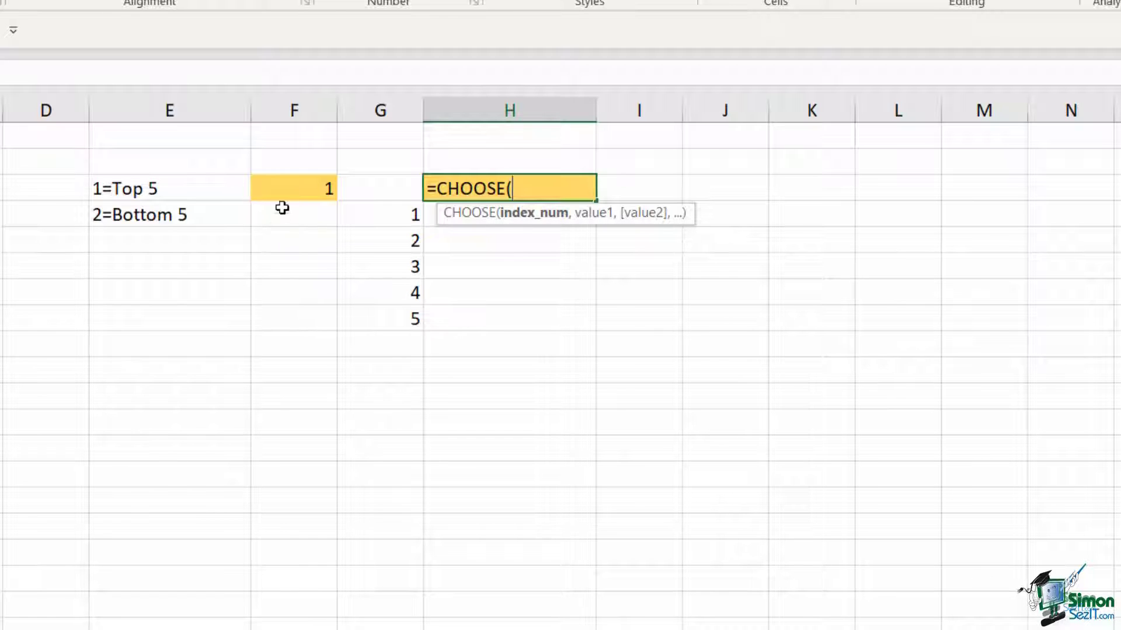
click(301, 187)
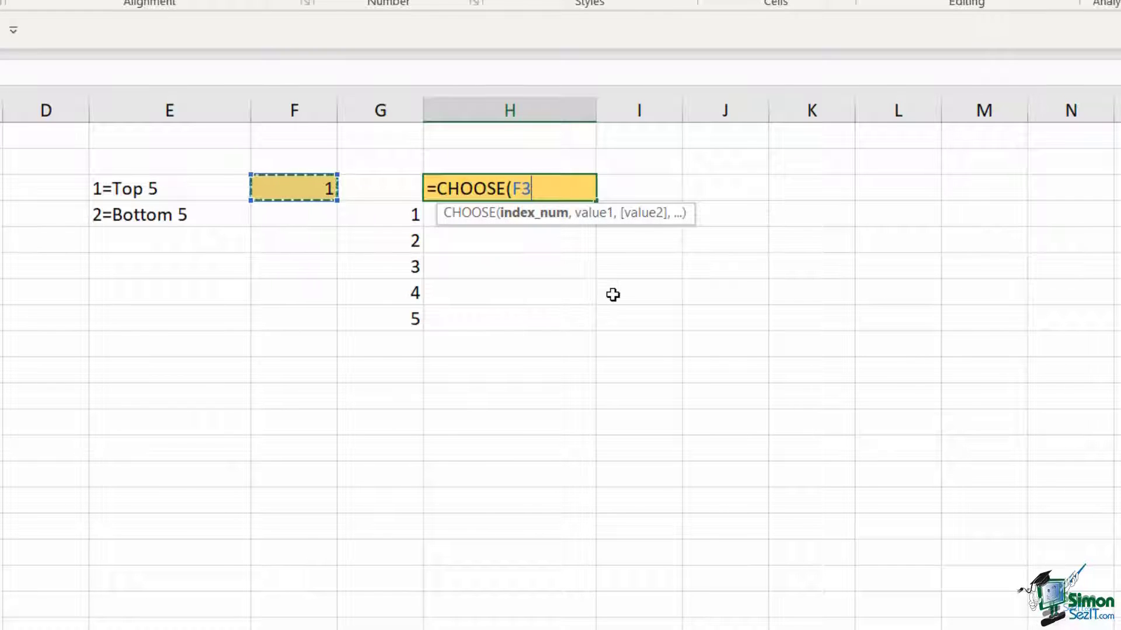
key(F4)
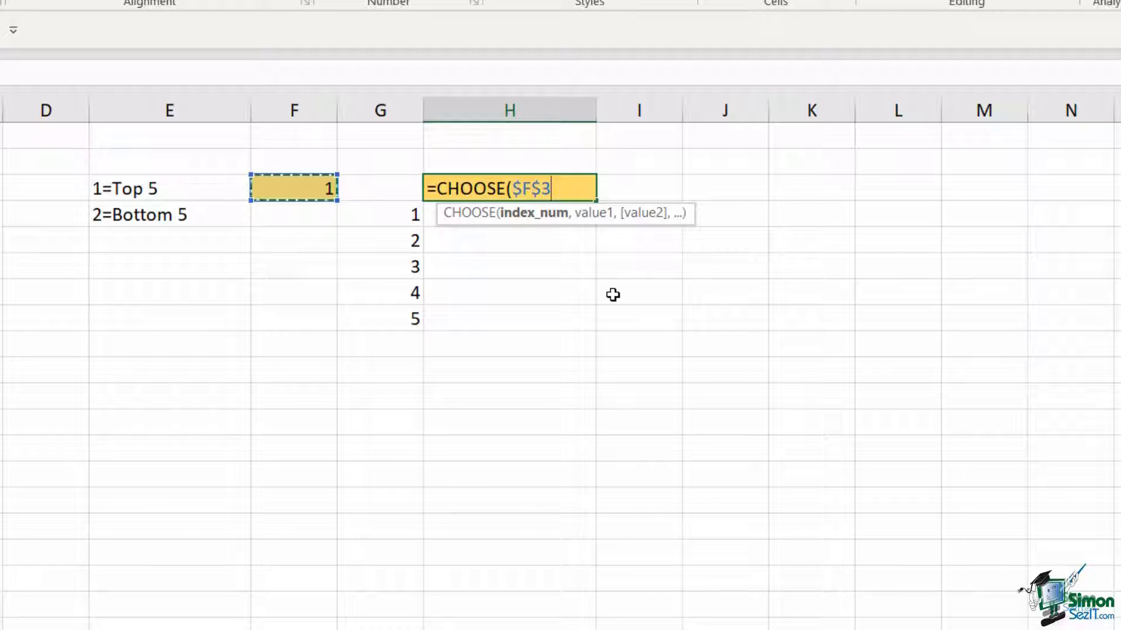
text(,)
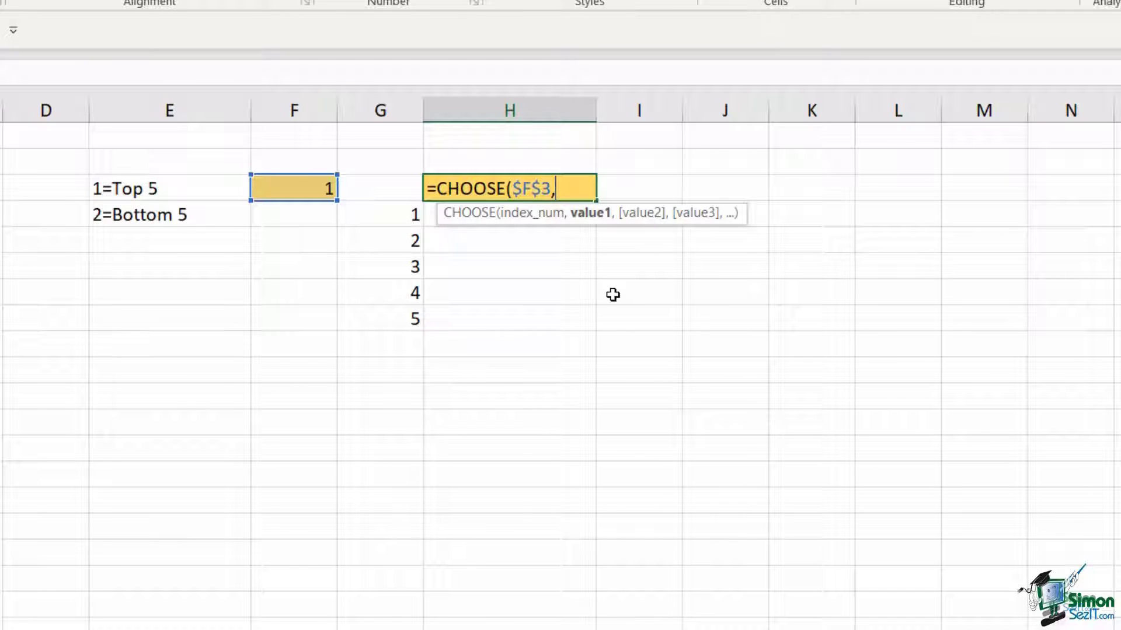
text("Top )
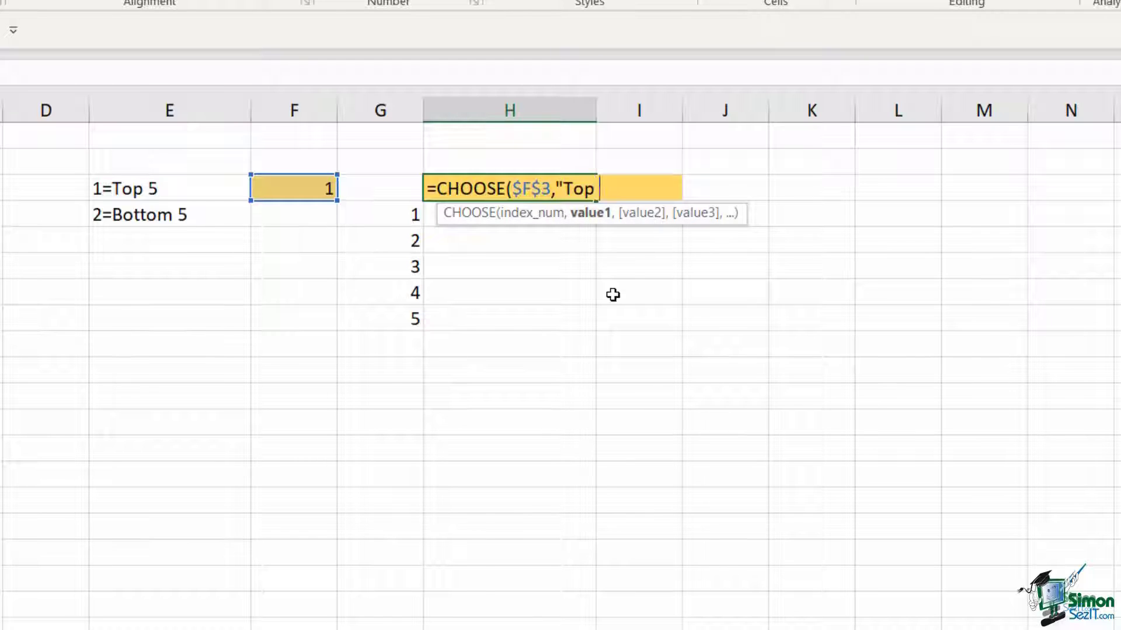
text(5 Test )
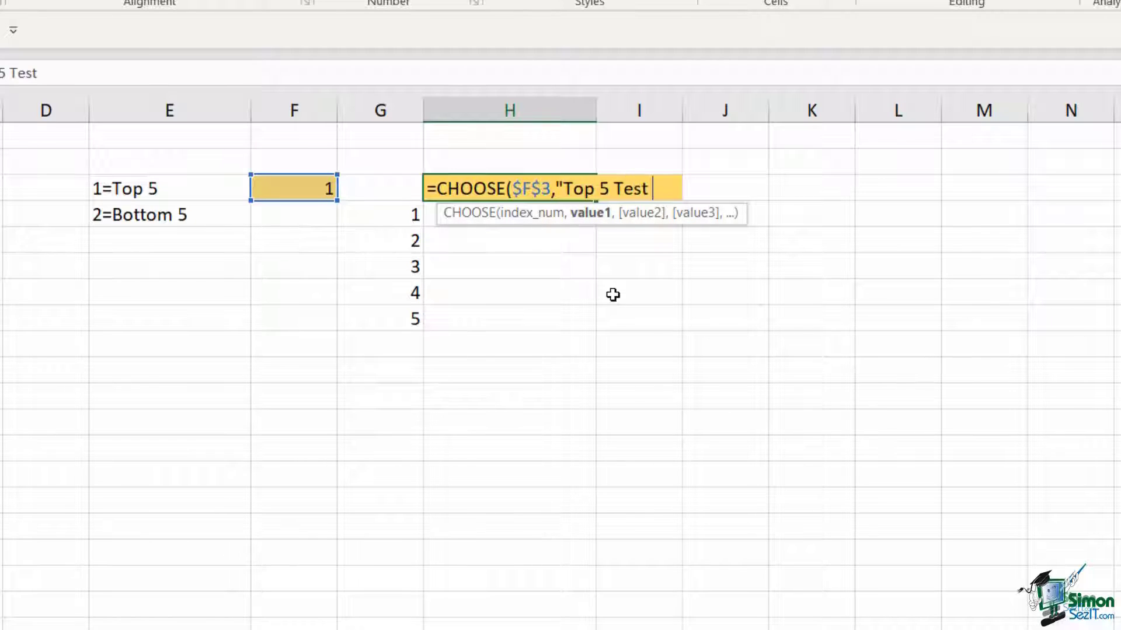
text(Scores",)
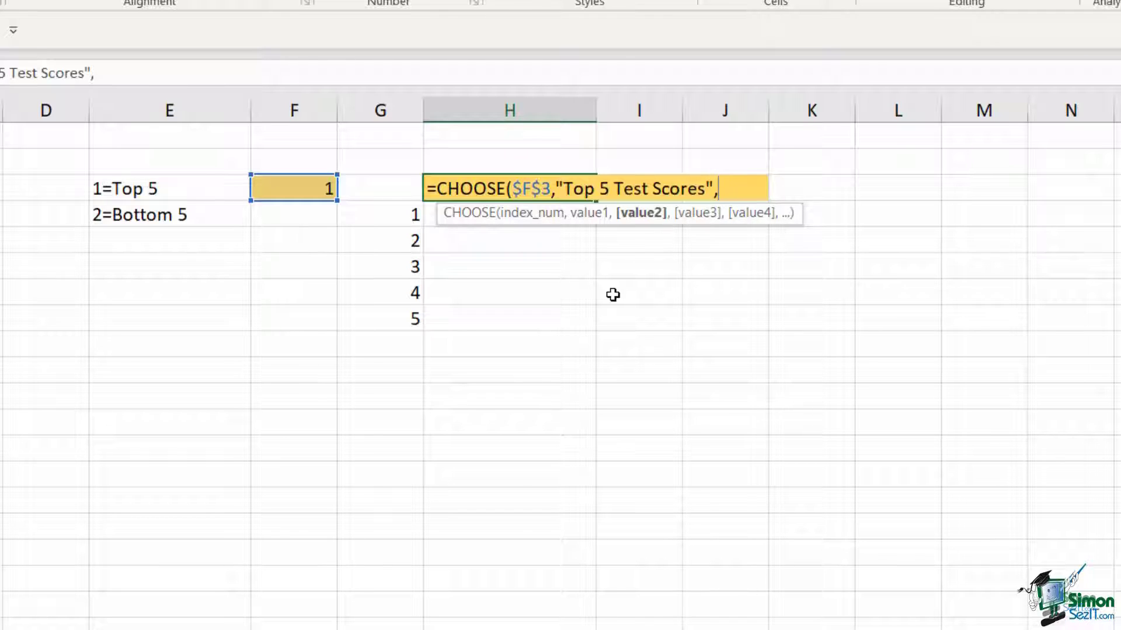
text("Bottom 5 Test Scor)
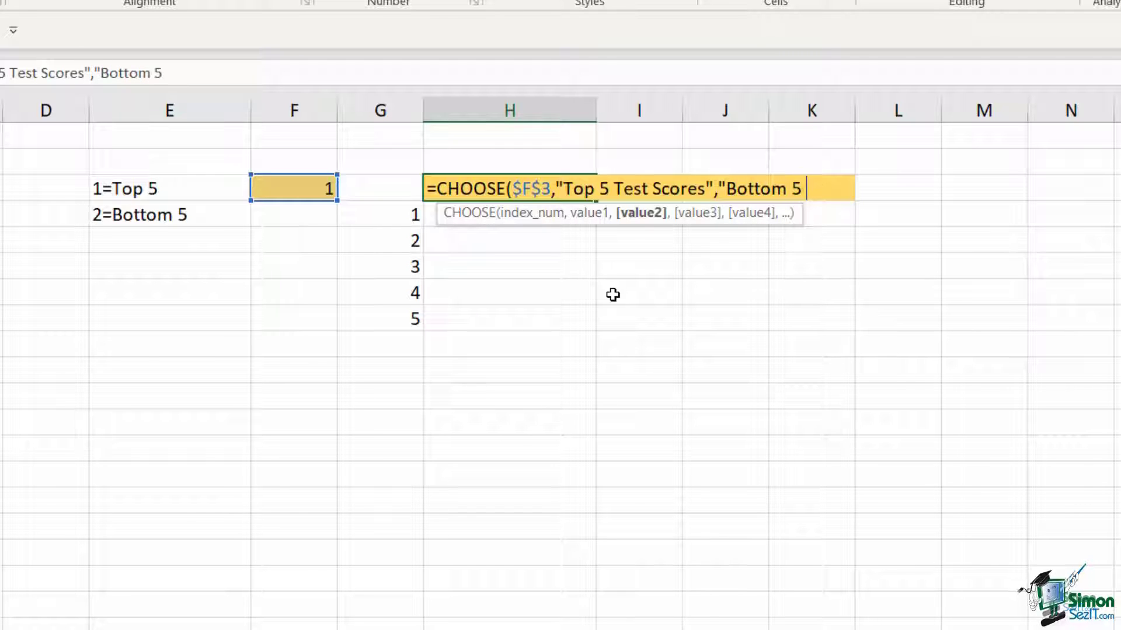
text(es")
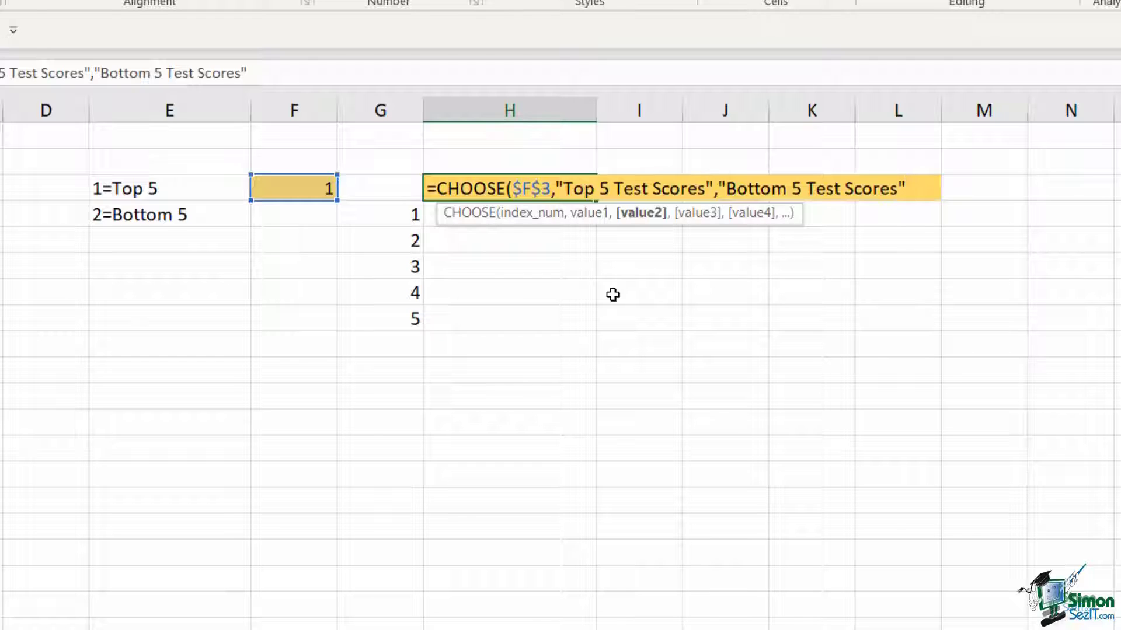
text())
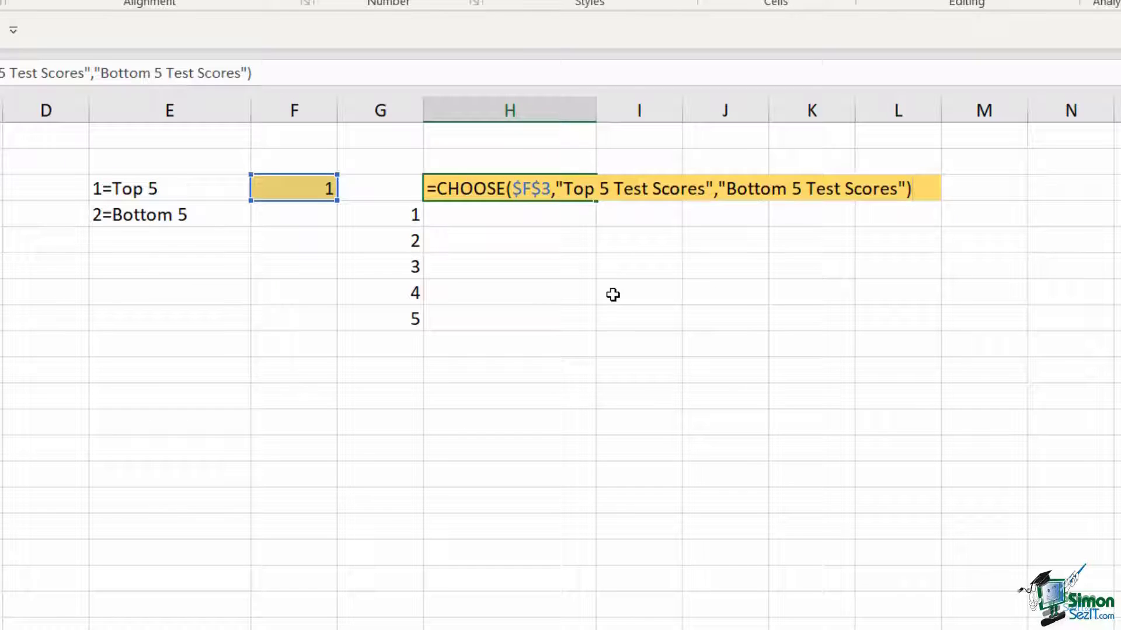
key(Return)
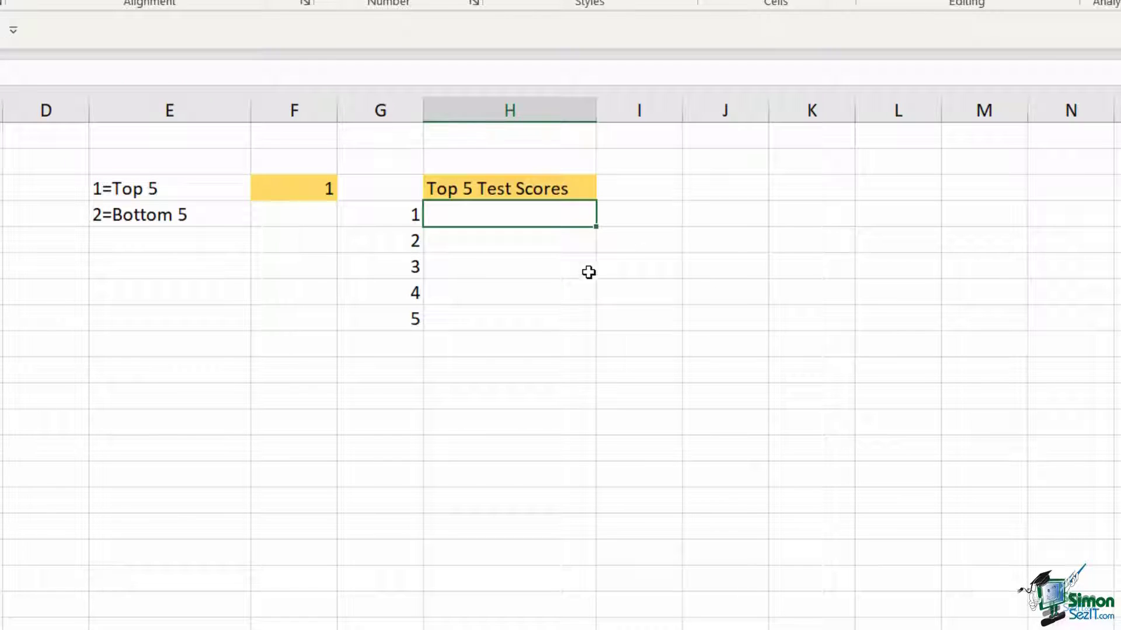
- Test the heading formula by entering 2 in choice cell F3
click(301, 190)
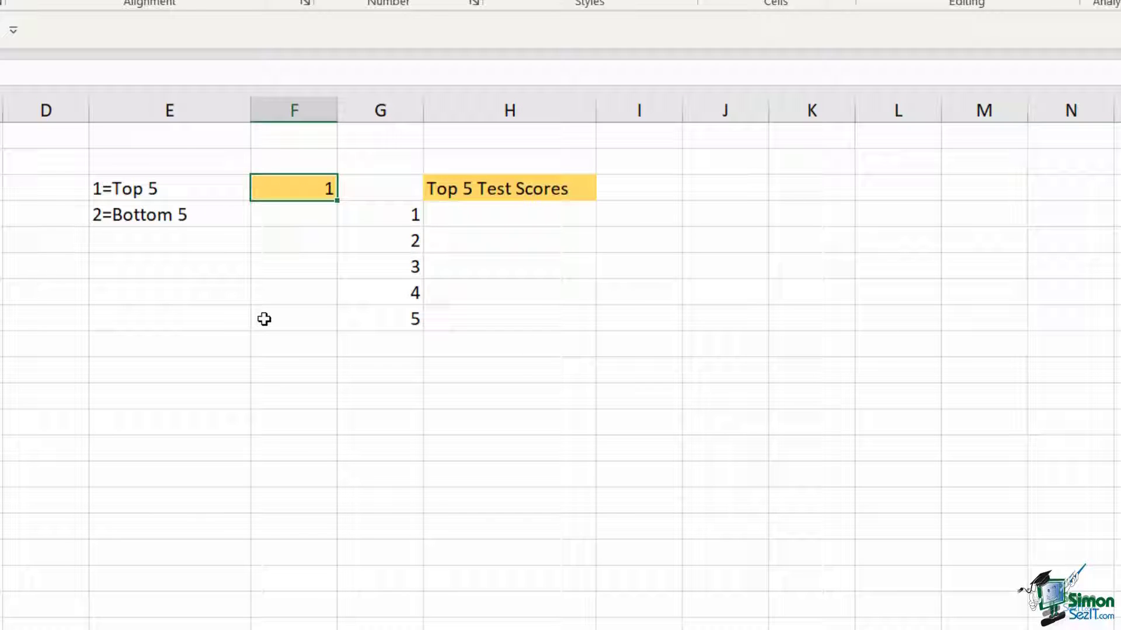
text(2)
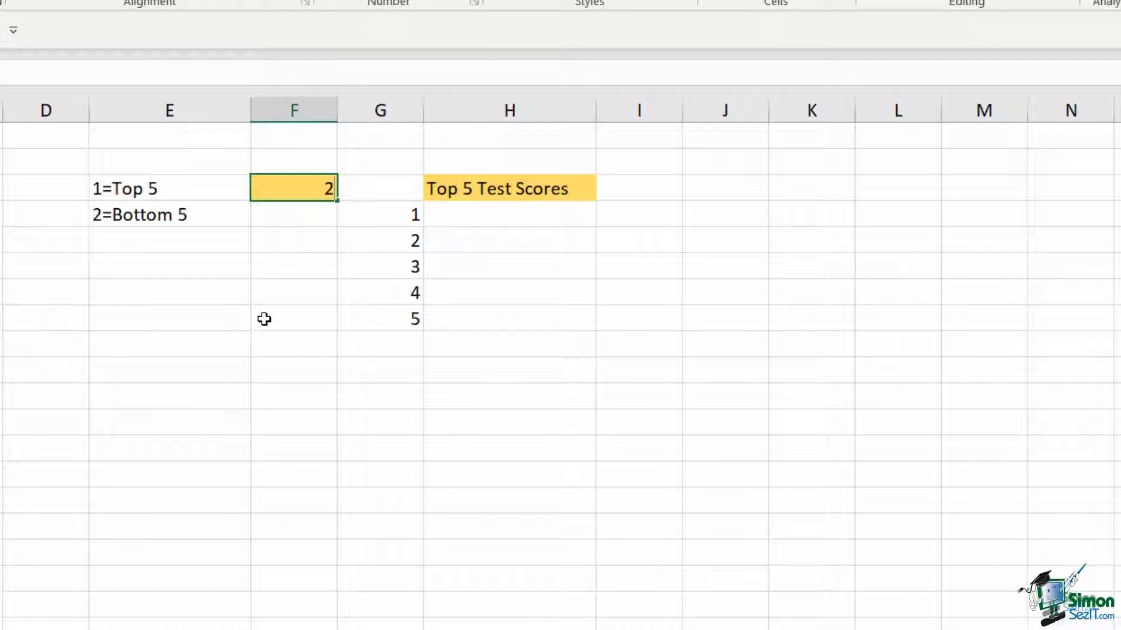
key(Return)
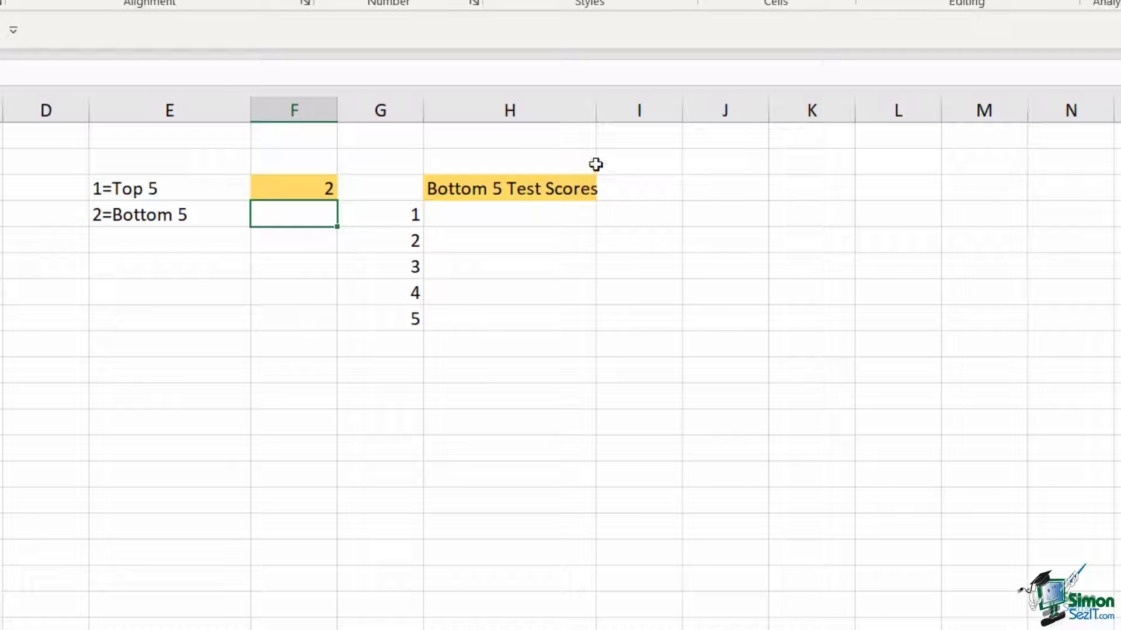
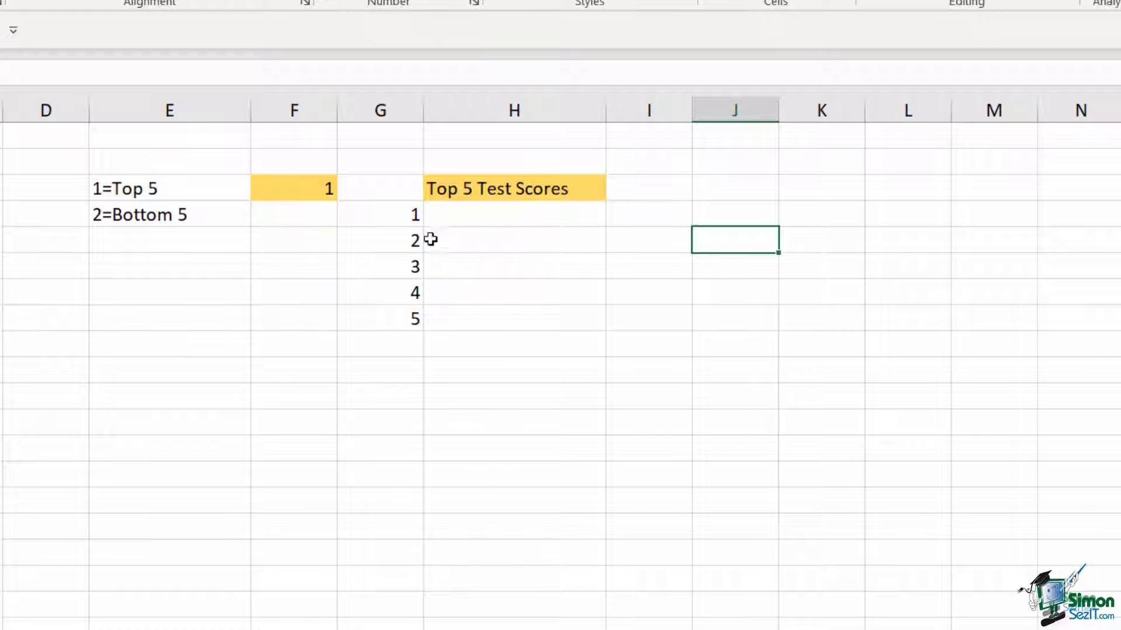
- Begin a CHOOSE formula in cell H4 with the absolute reference $F$3 as its index number
click(296, 186)
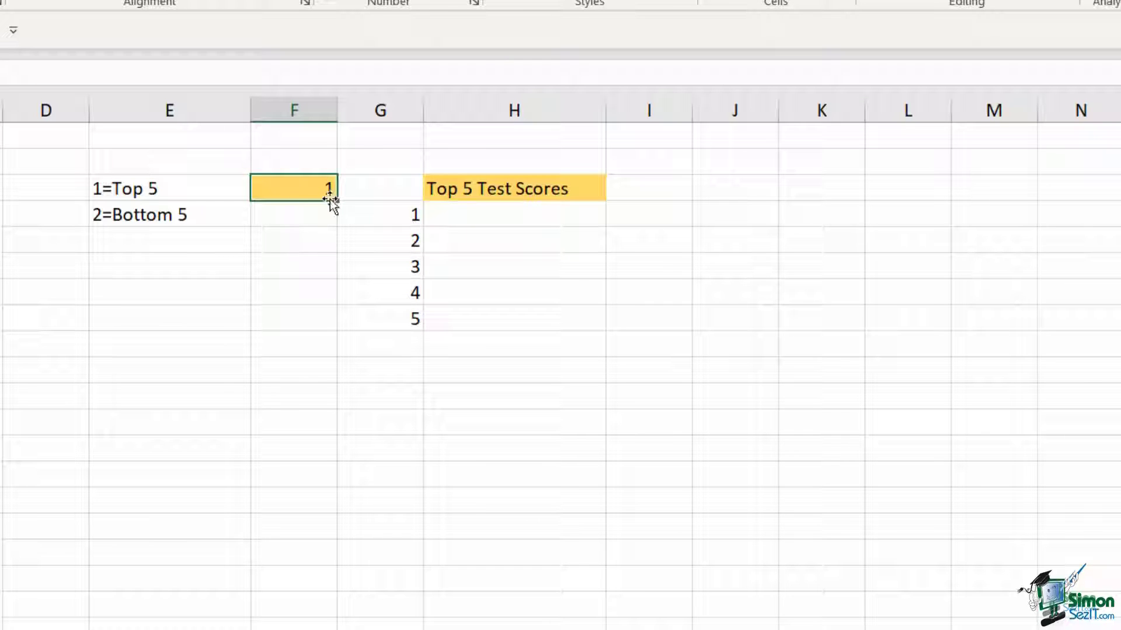
click(513, 214)
text(=CHOOSE)
text(()
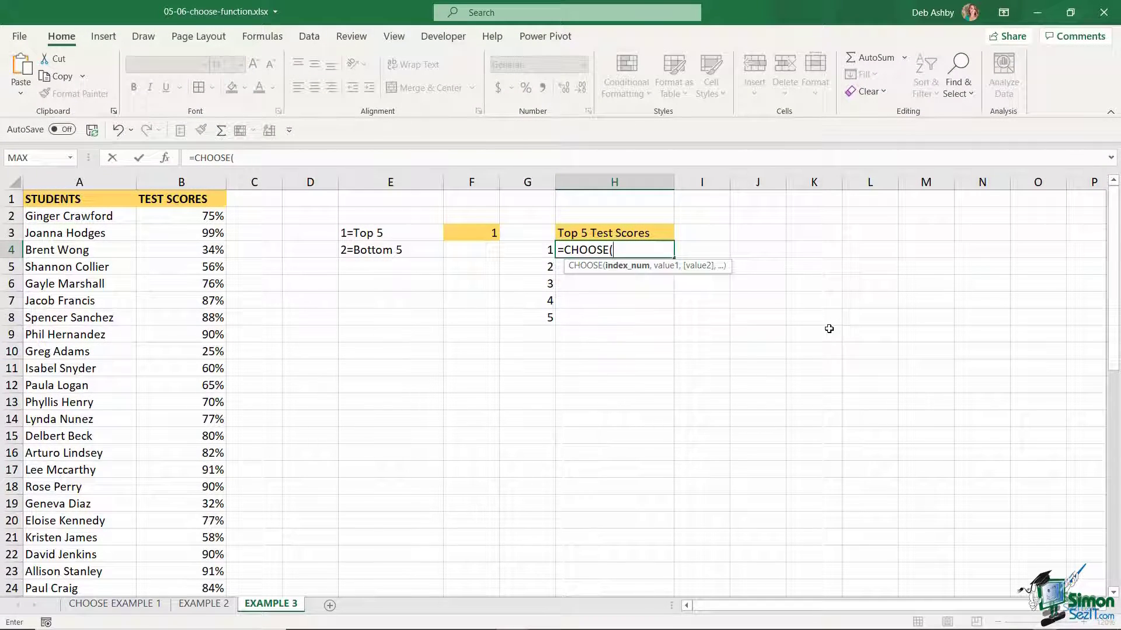
click(477, 232)
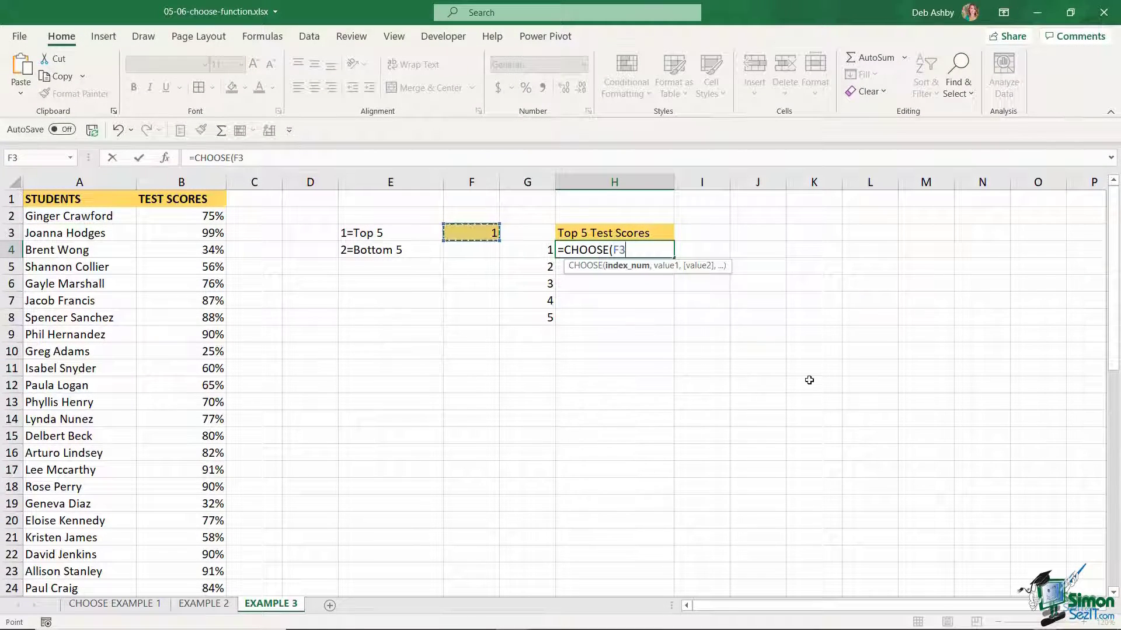
key(F4)
text(,)
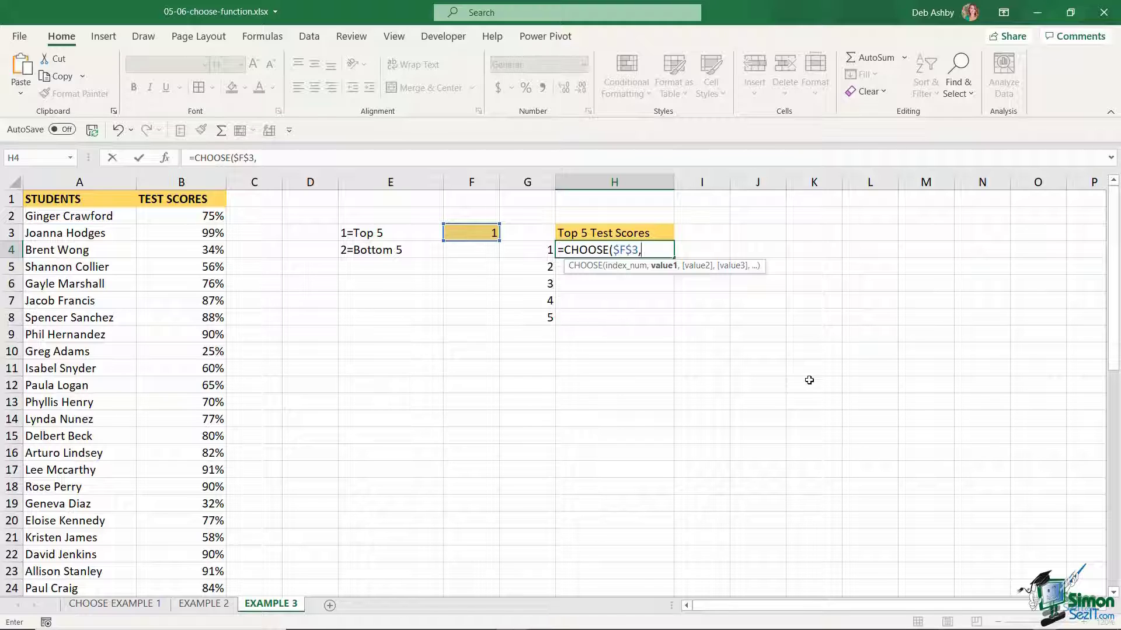
- Add LARGE($B$2:$B$28,G4) as the first value of the CHOOSE formula in H4
text(lar)
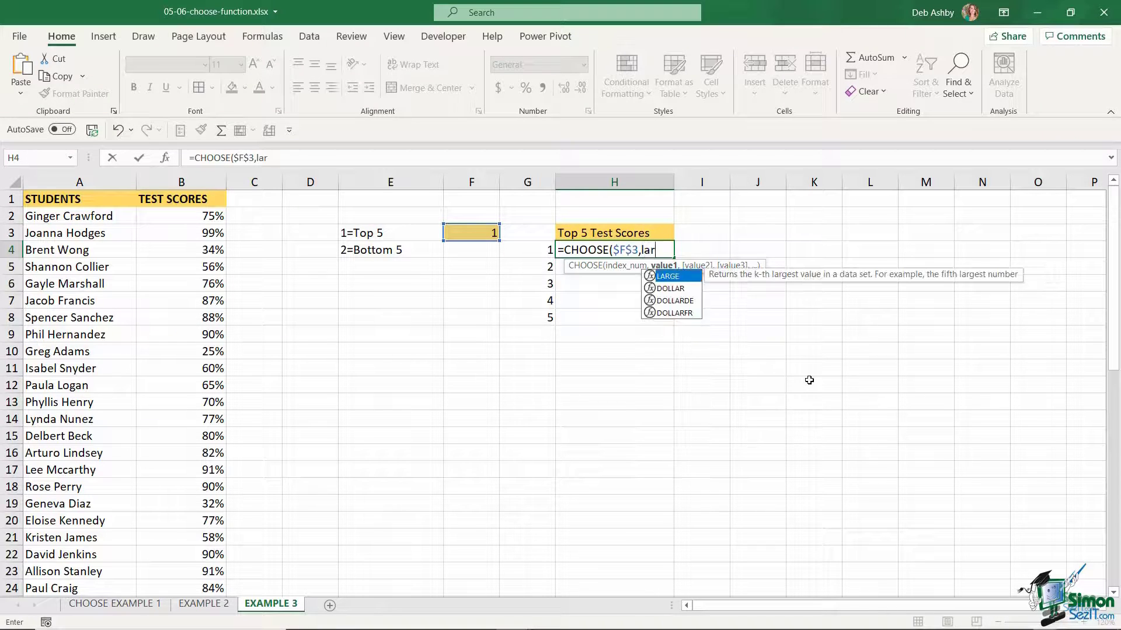
text(ge()
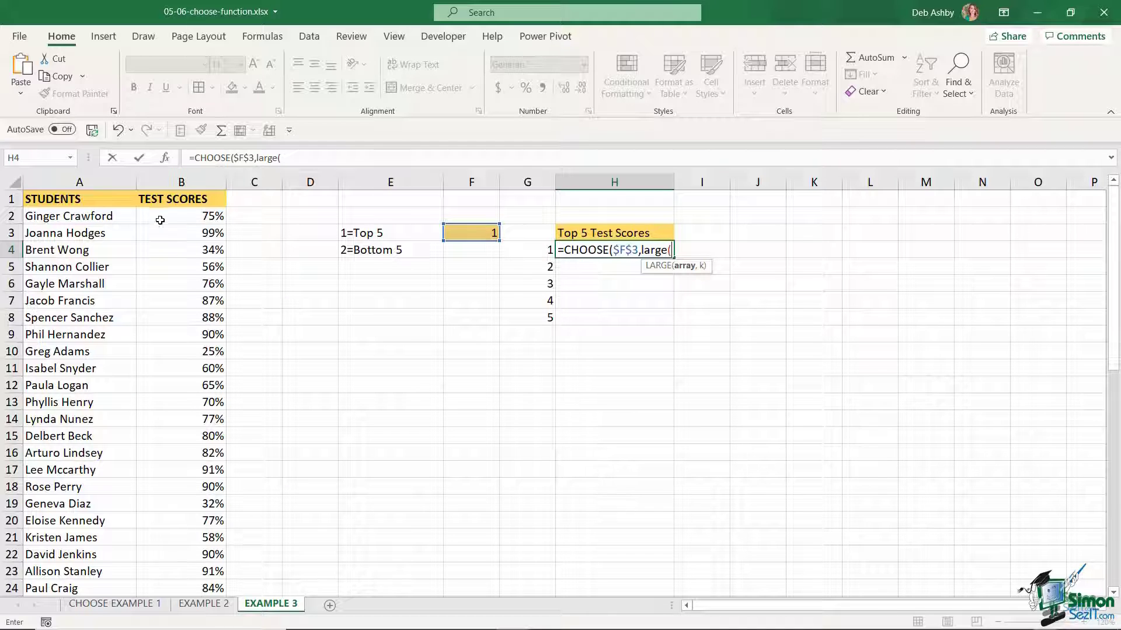
click(194, 222)
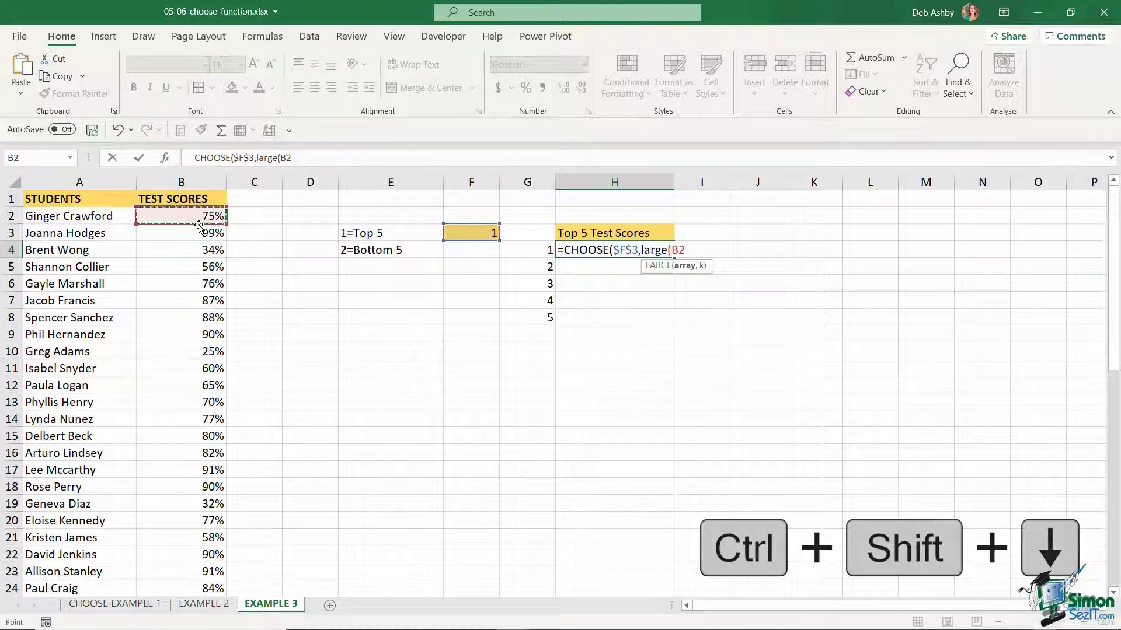
key(ctrl+shift+Down)
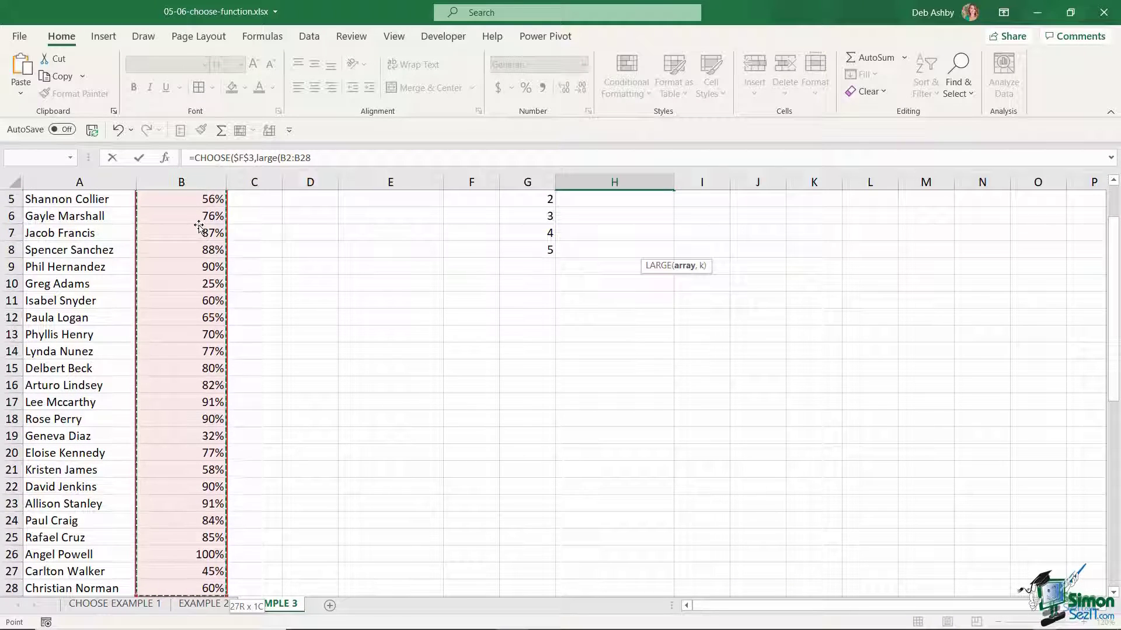
key(ctrl+BackSpace)
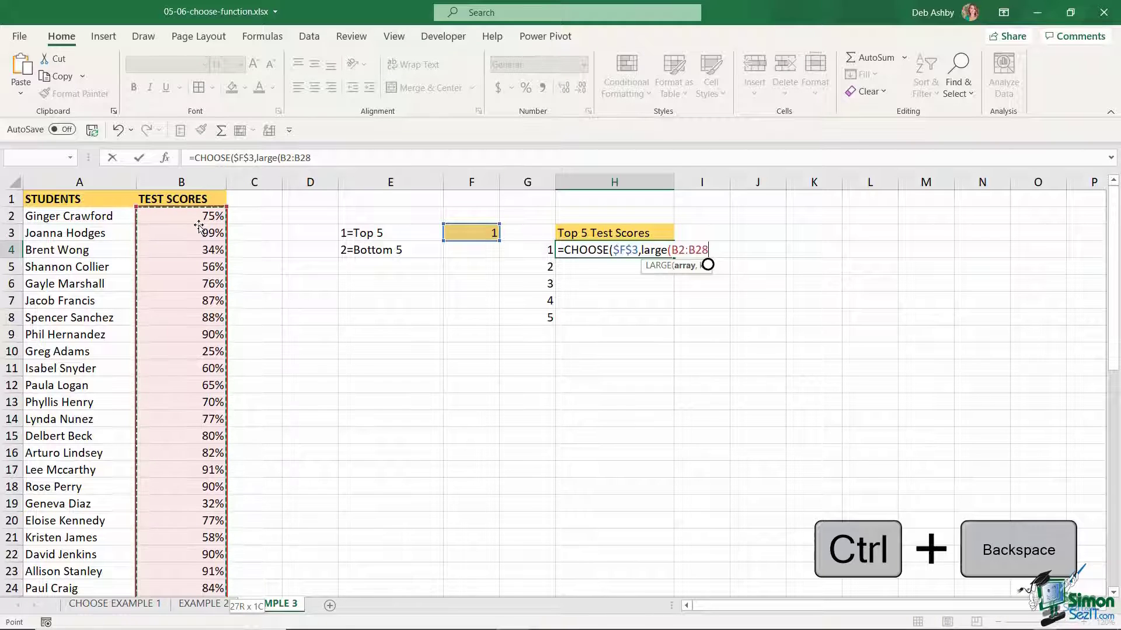
key(F4)
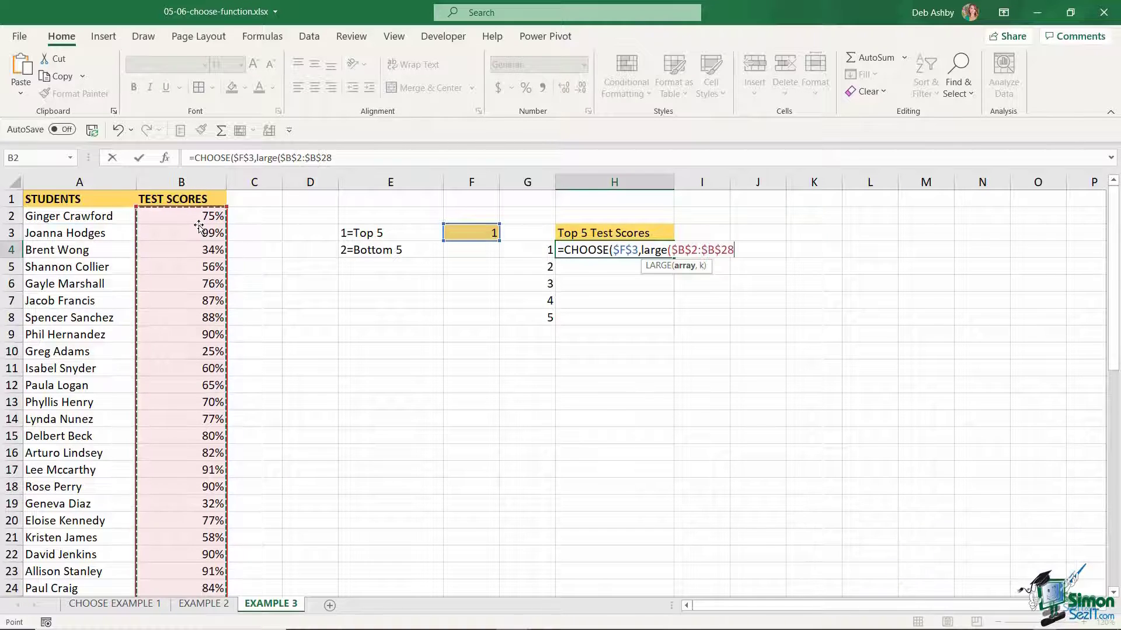
text(,)
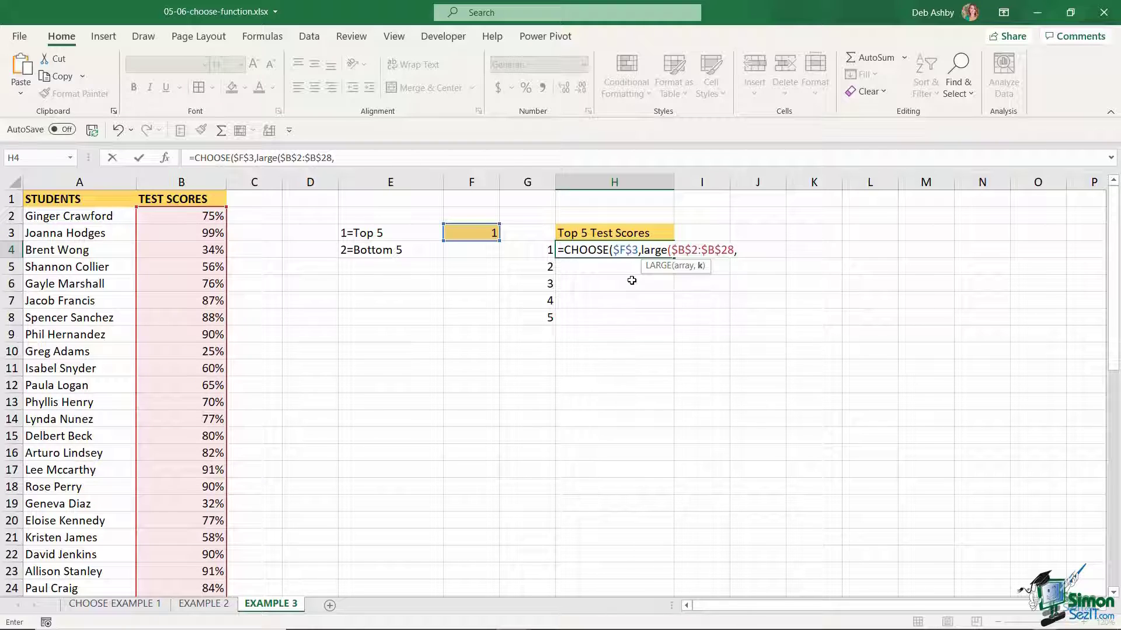
click(533, 251)
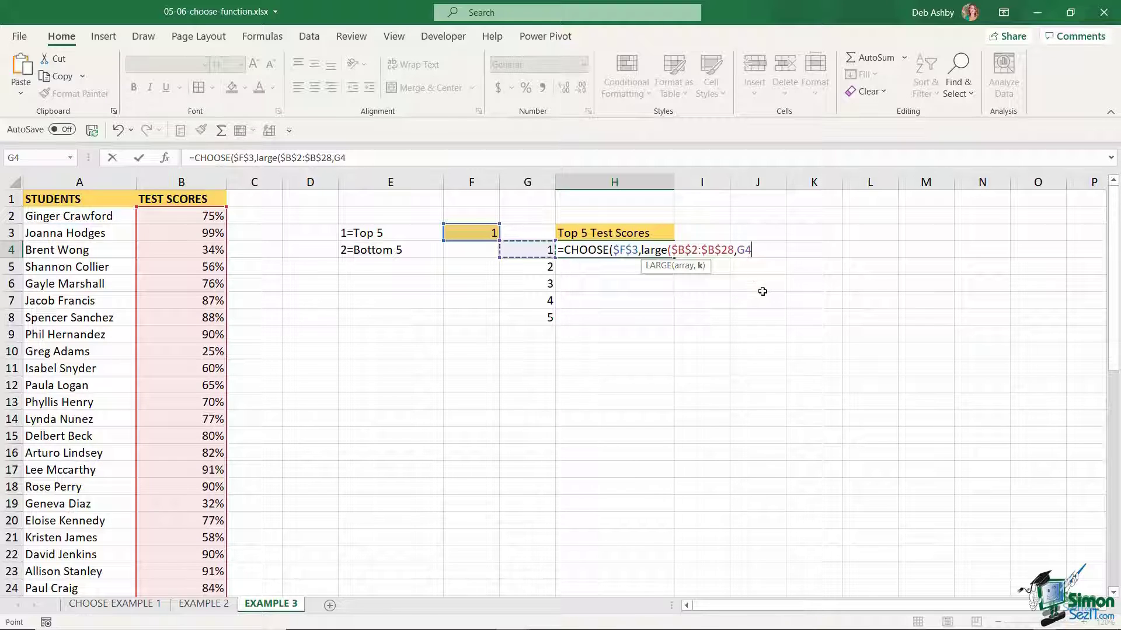
text())
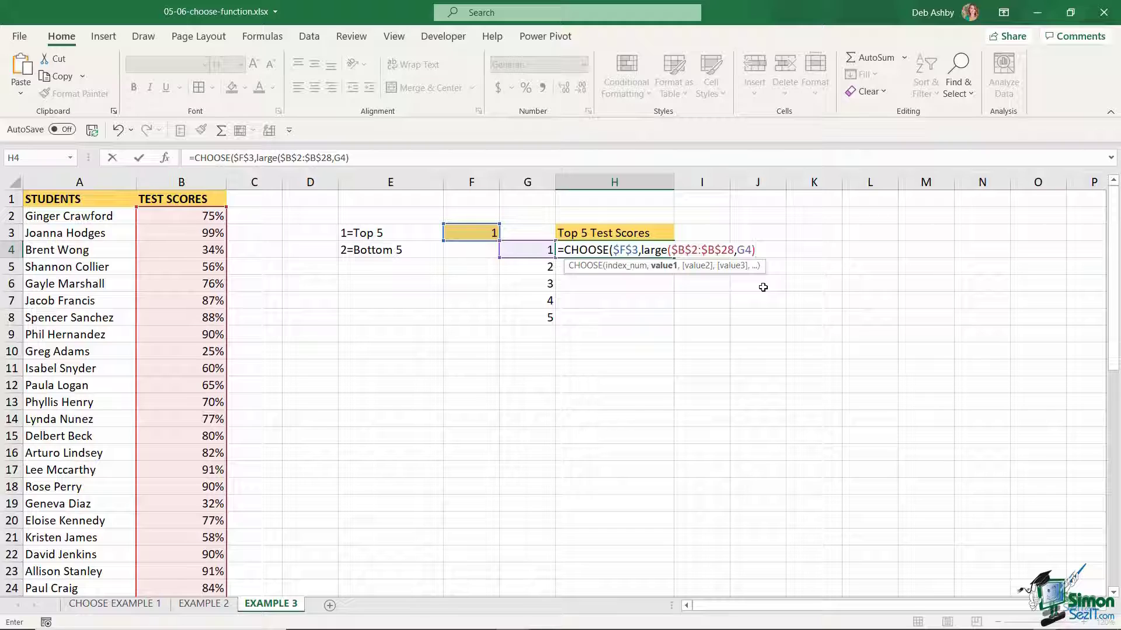
text(,)
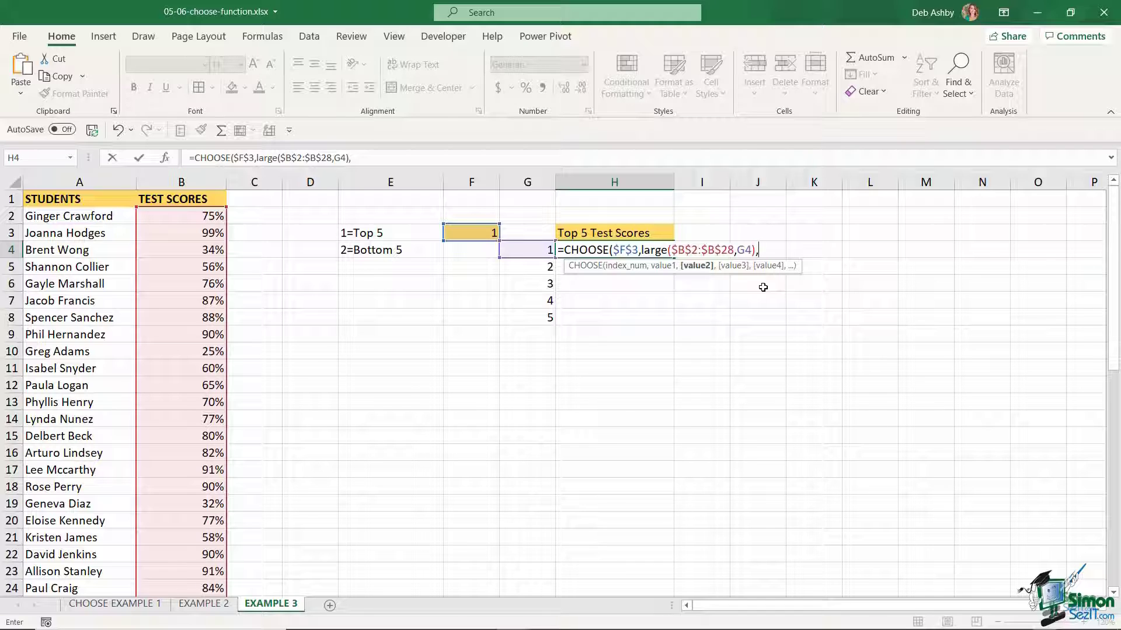
- Add SMALL($B$2:$B$28,G4) as the second value and complete the CHOOSE formula in H4
text(small()
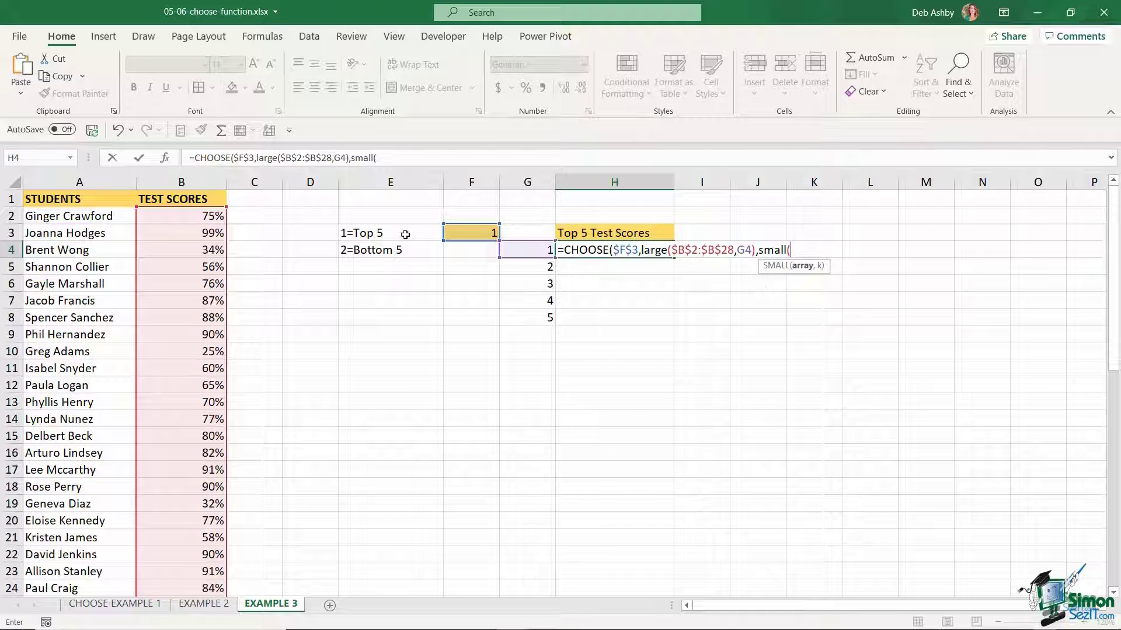
click(203, 214)
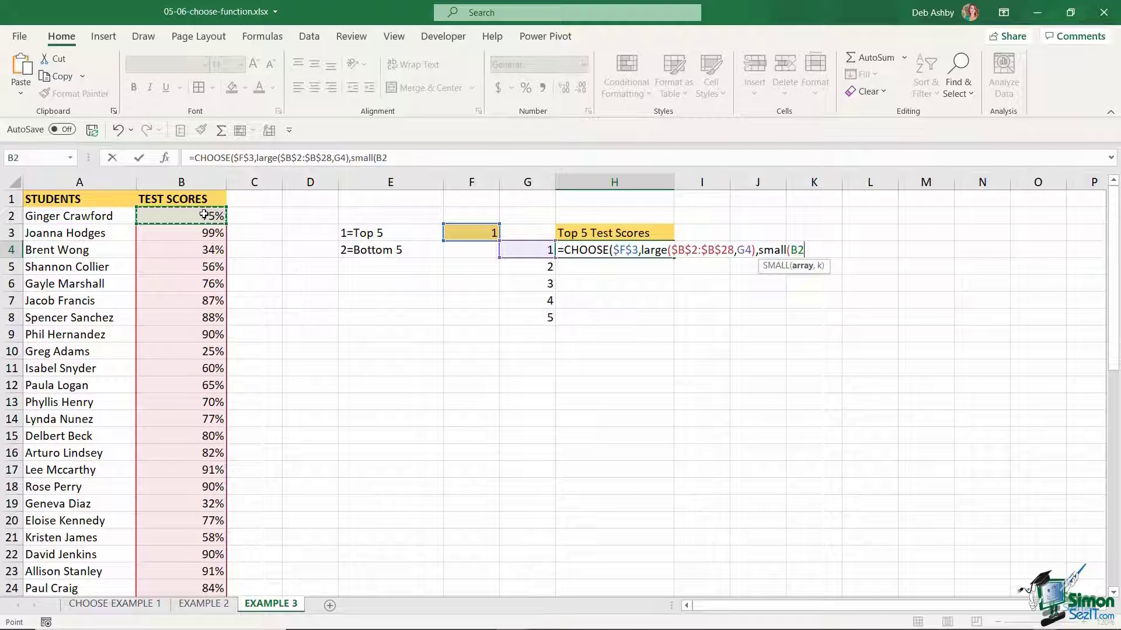
key(ctrl+shift+Down)
key(F4)
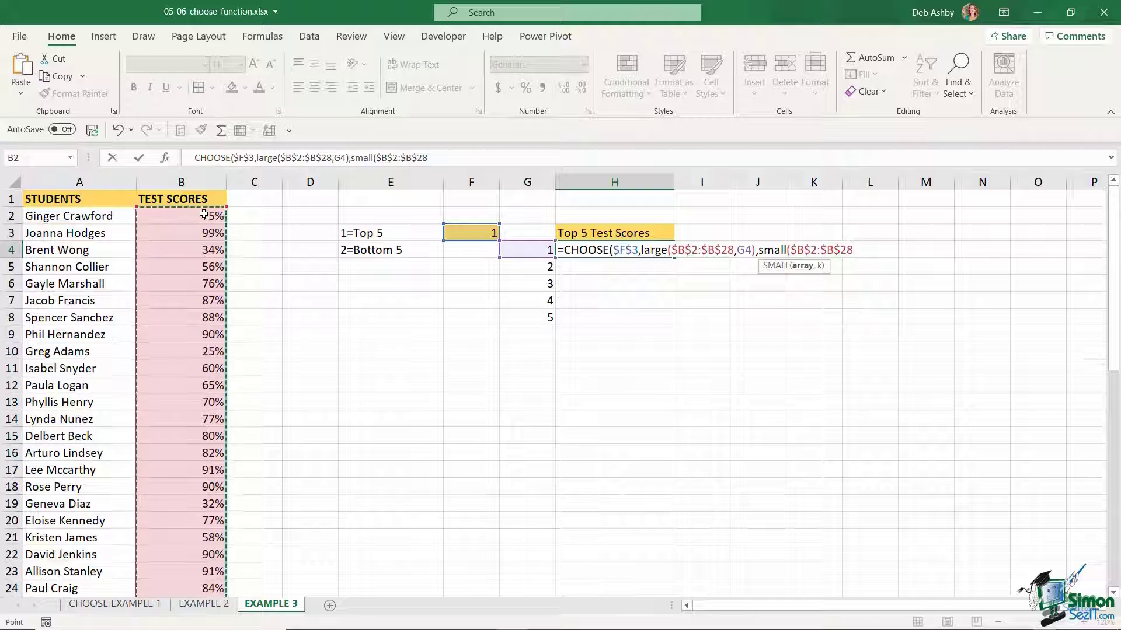
text(,)
click(526, 250)
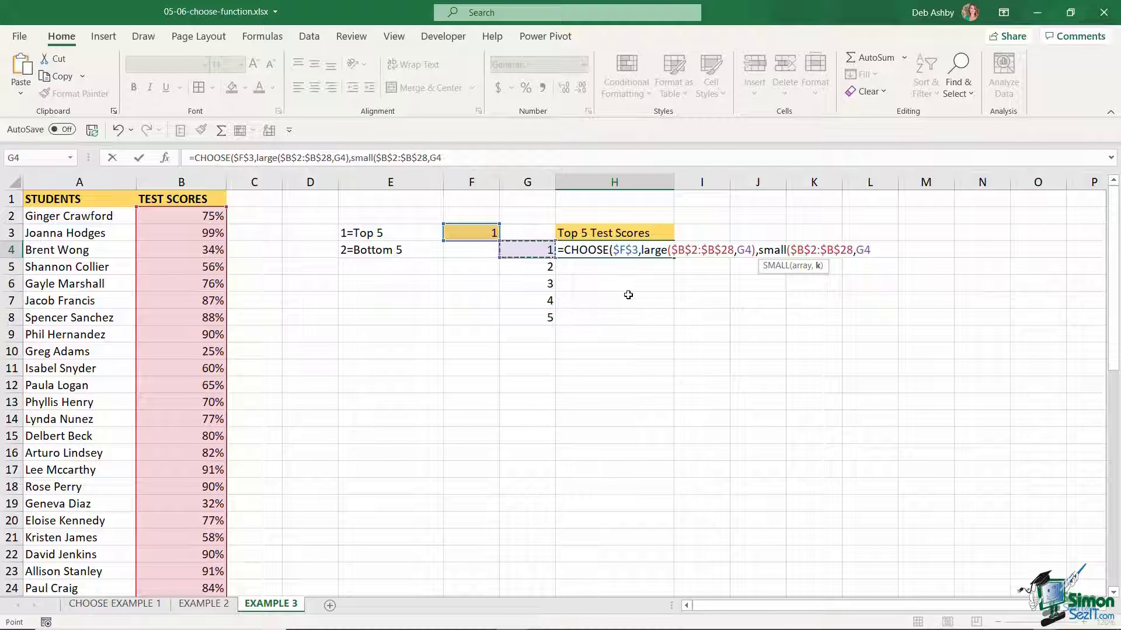
text())
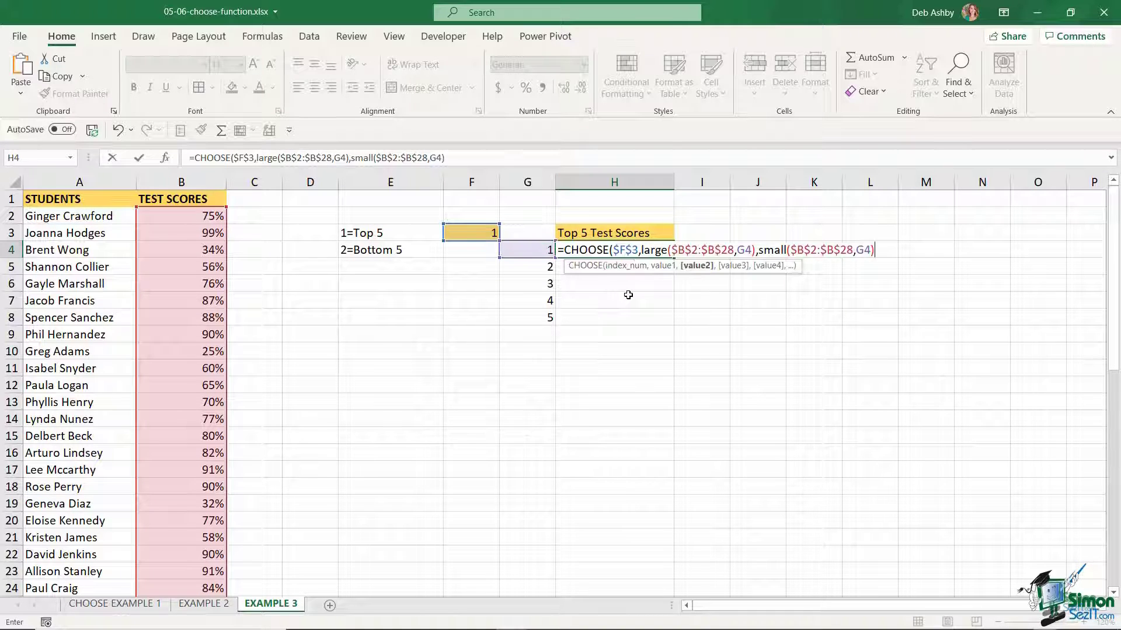
text())
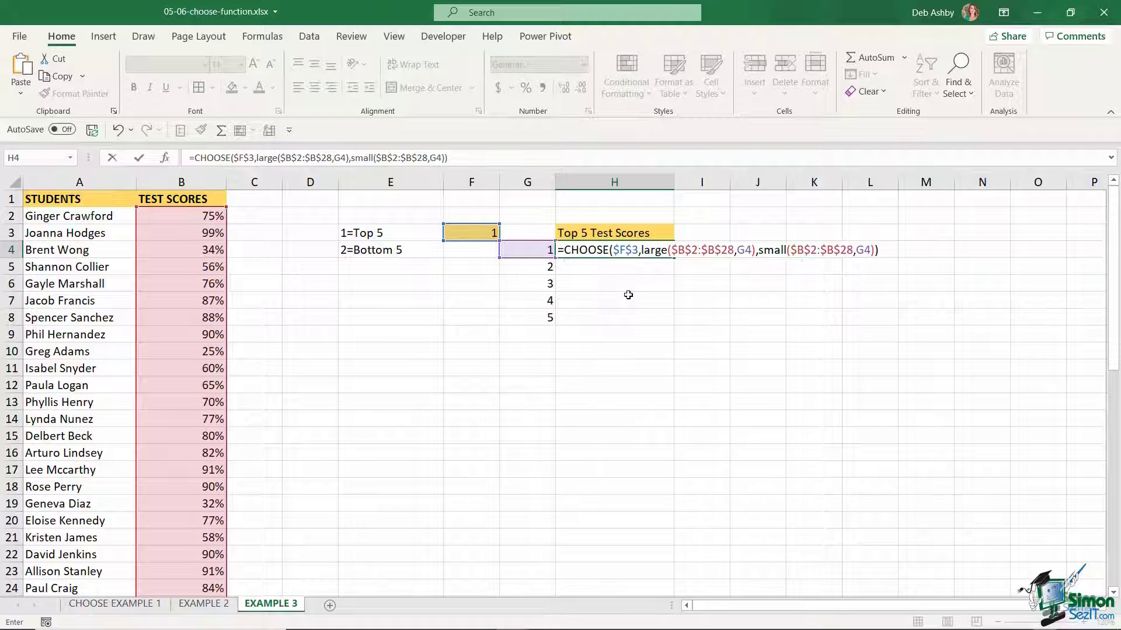
key(Return)
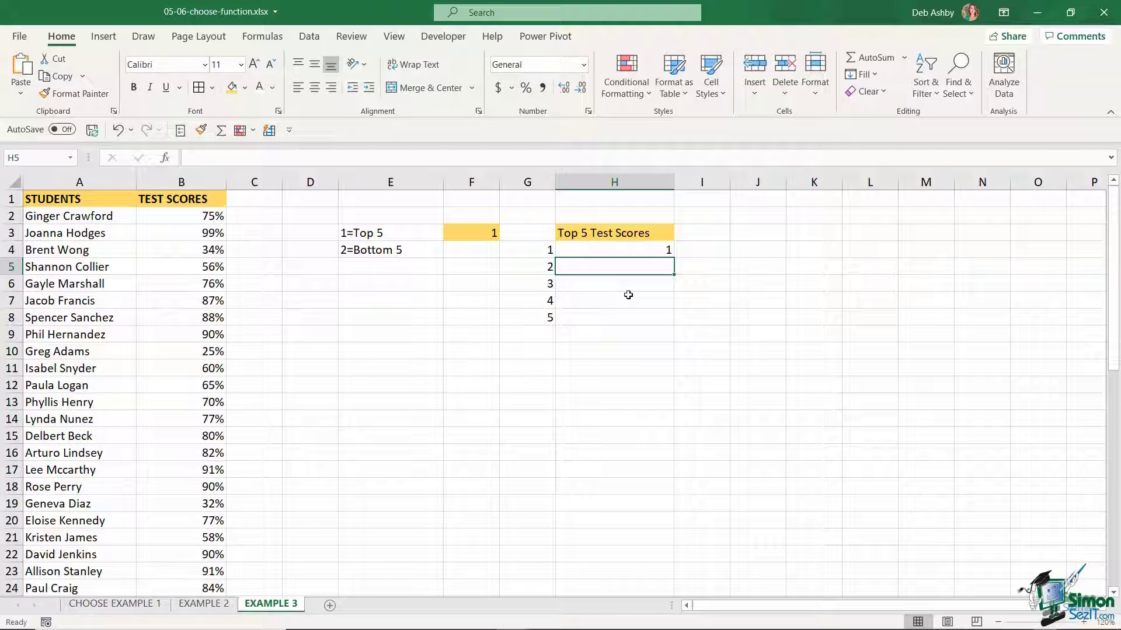
- Fill the H4 formula down to H8 and format H4:H8 as percentages without decimal places
click(666, 252)
drag(676, 257, 675, 322)
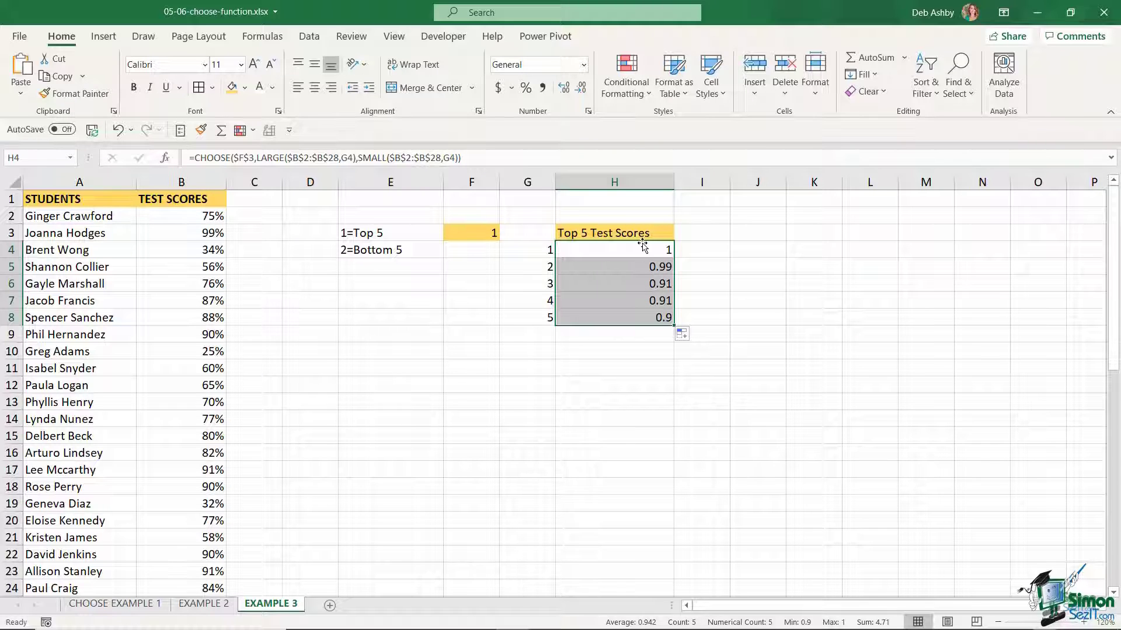
click(583, 68)
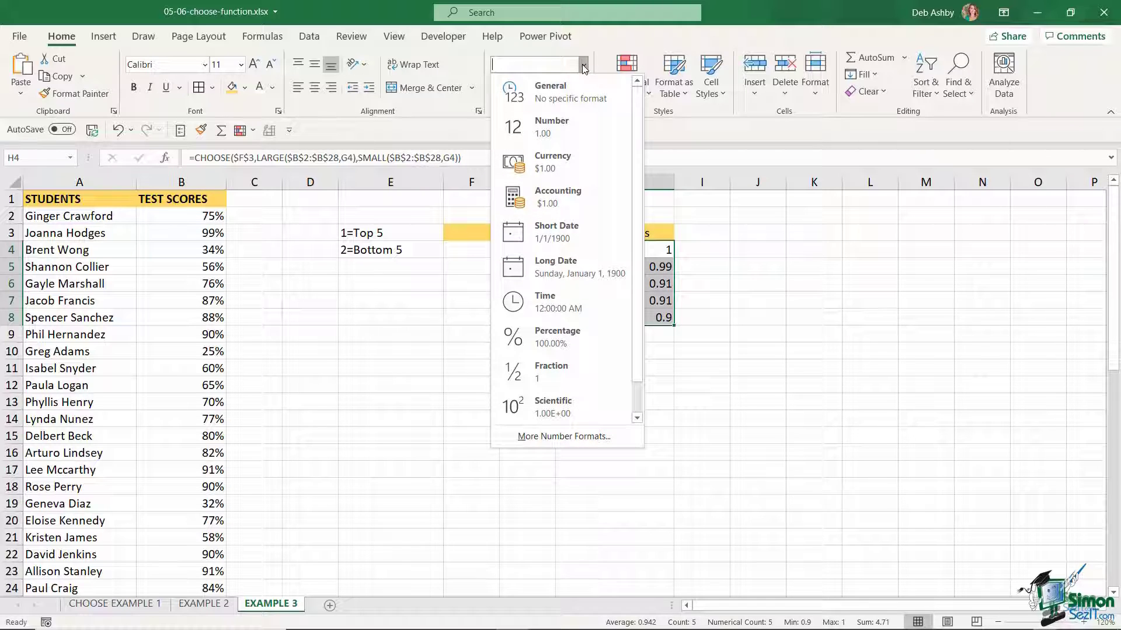
click(571, 339)
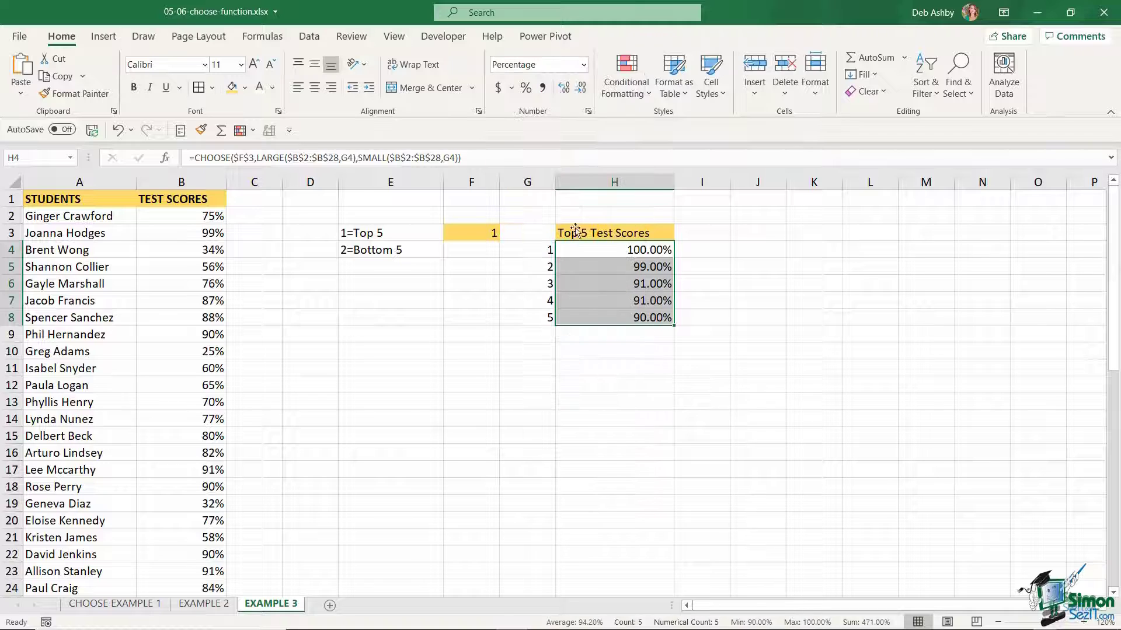
click(582, 89)
click(581, 89)
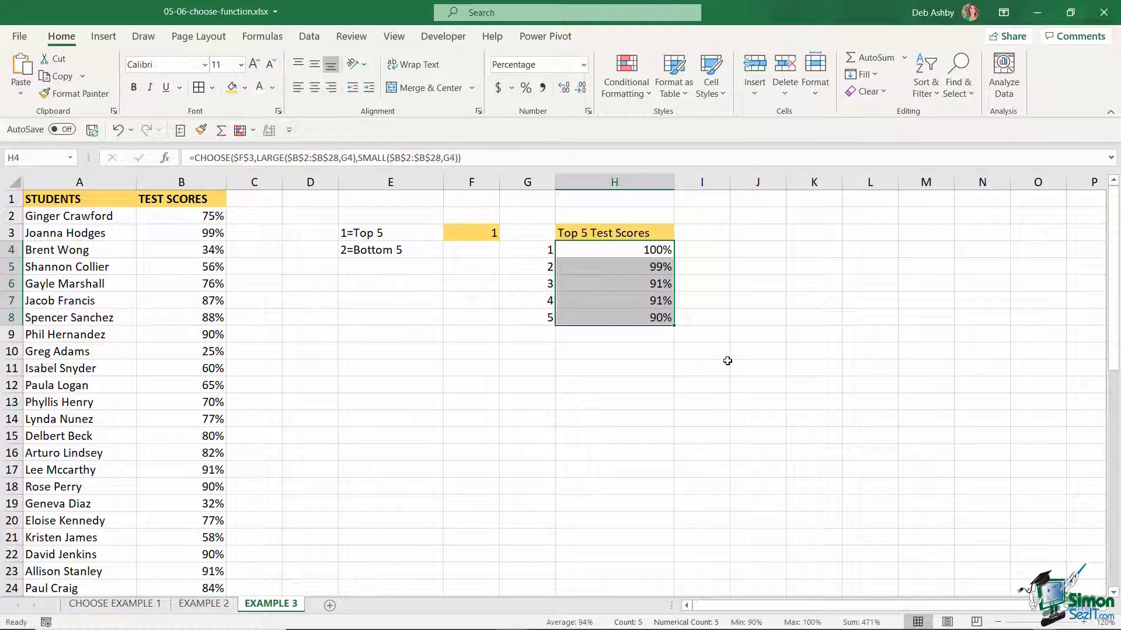
- Test the score list by entering 2 in choice cell F3
click(476, 236)
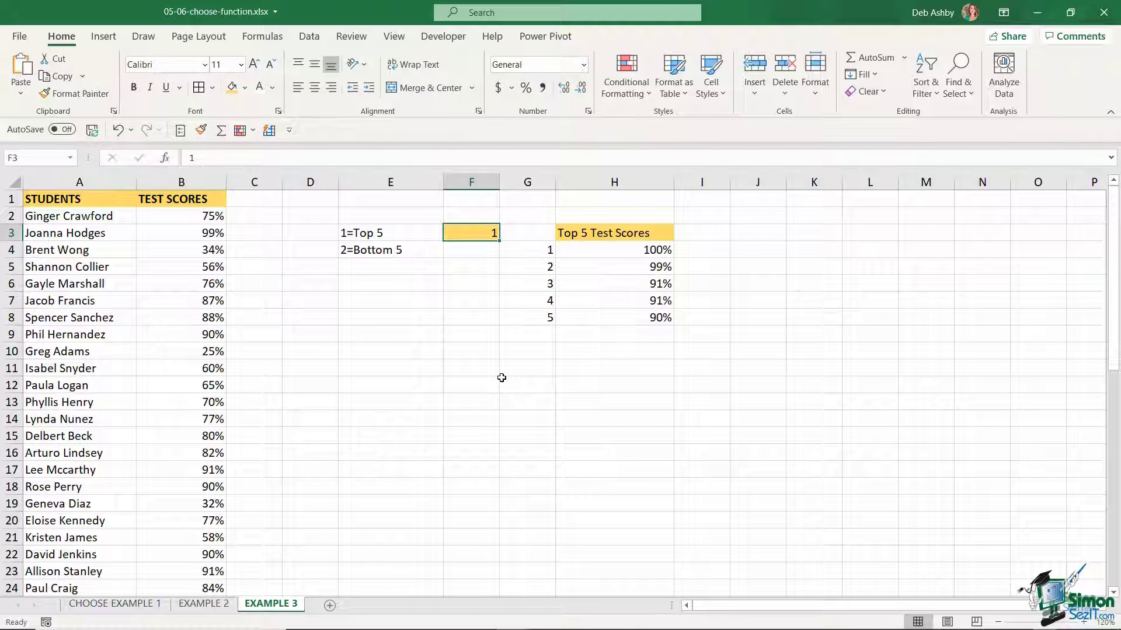
text(2)
key(Return)
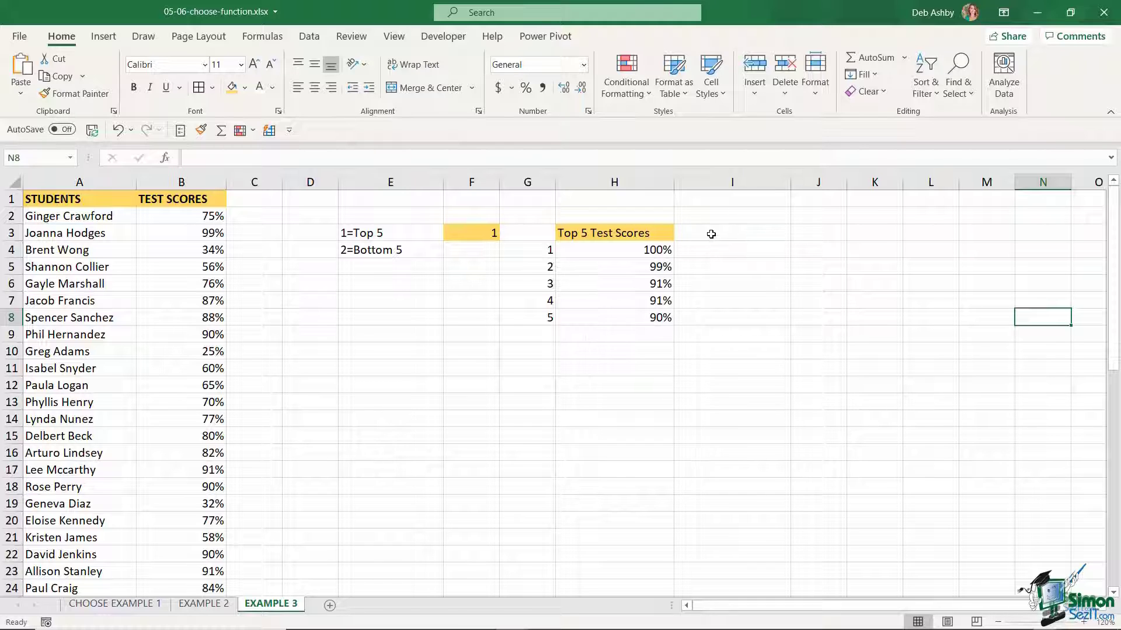
- Enter the heading Student in cell I3 and copy the formatting of heading cell H3 onto it
click(712, 234)
text(S)
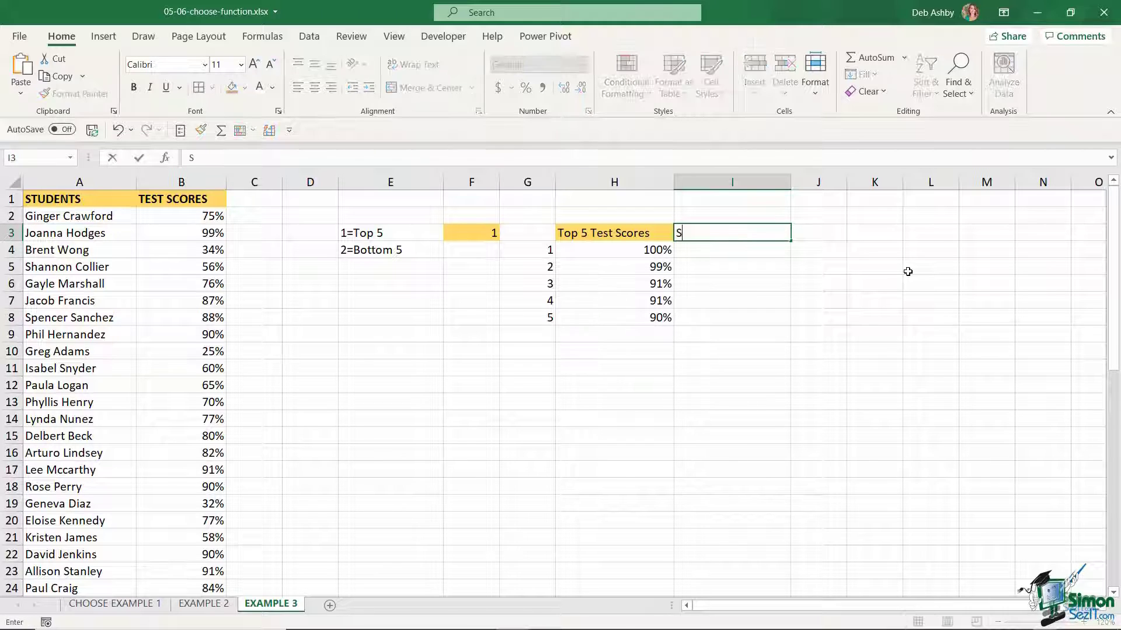
text(tudent)
key(Return)
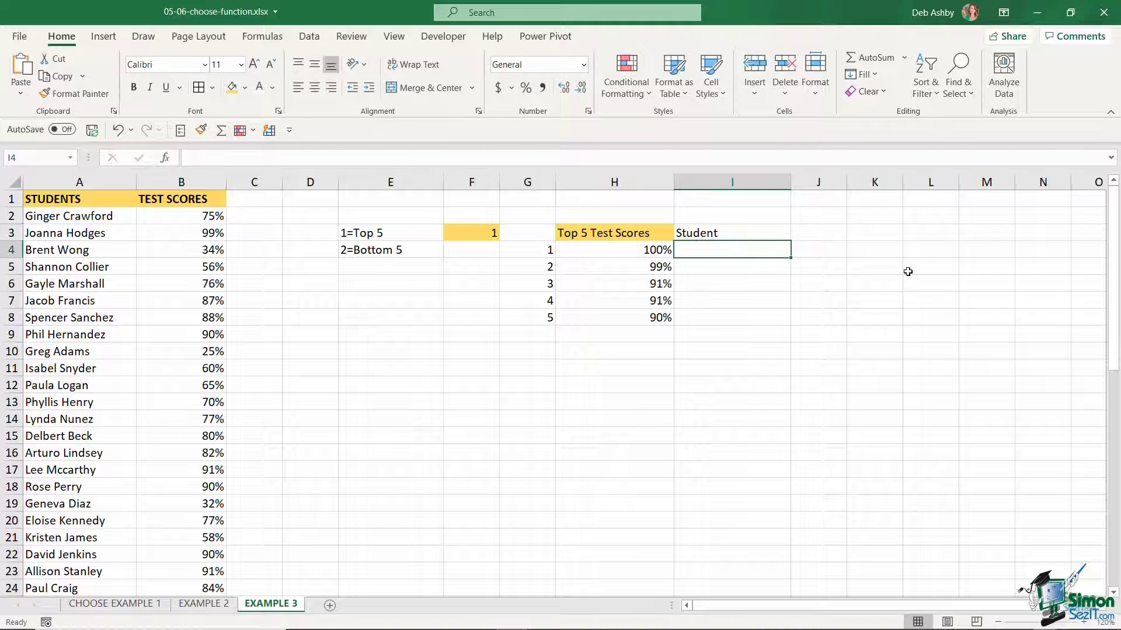
click(641, 234)
click(75, 93)
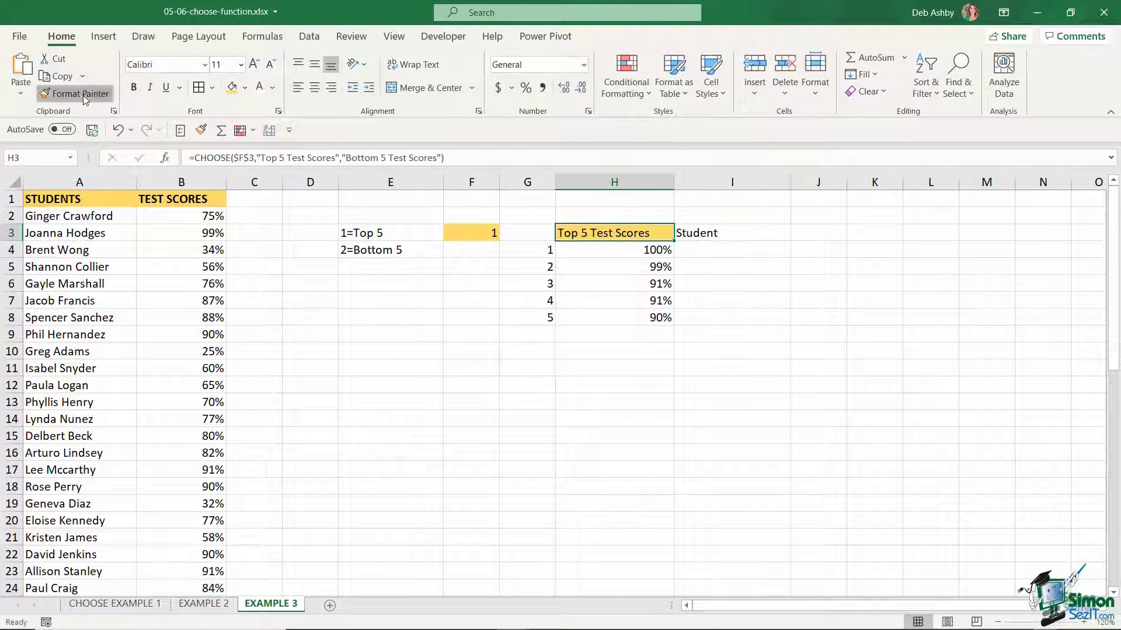
click(712, 234)
click(850, 341)
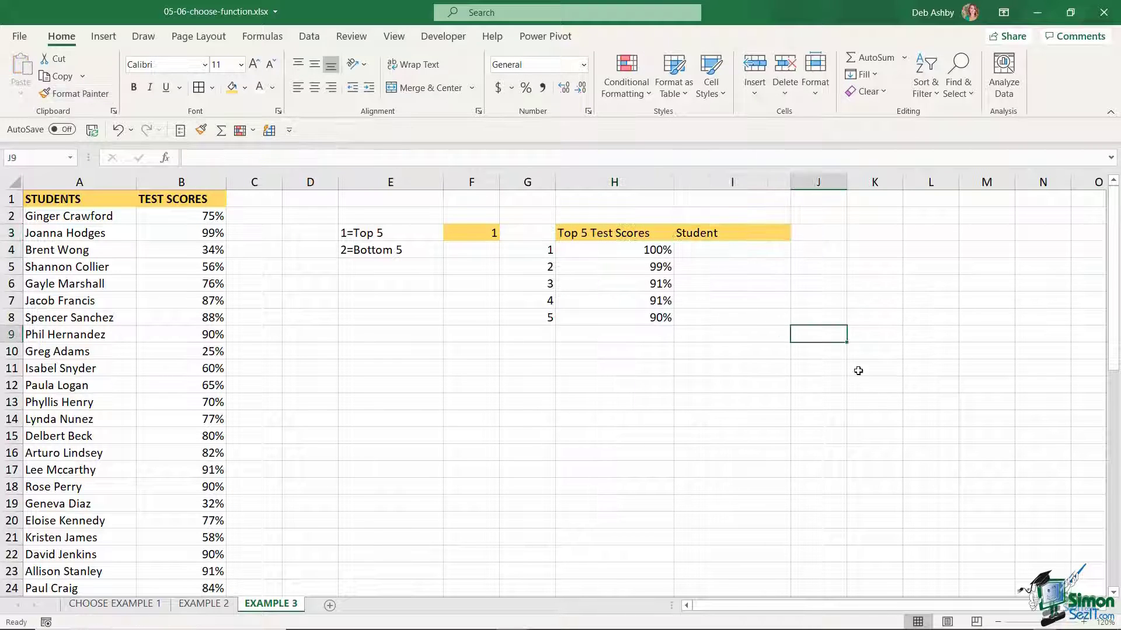
- Start an XLOOKUP formula in I4 with H4 as the lookup value and $B$2:$B$28 as the lookup array
click(719, 250)
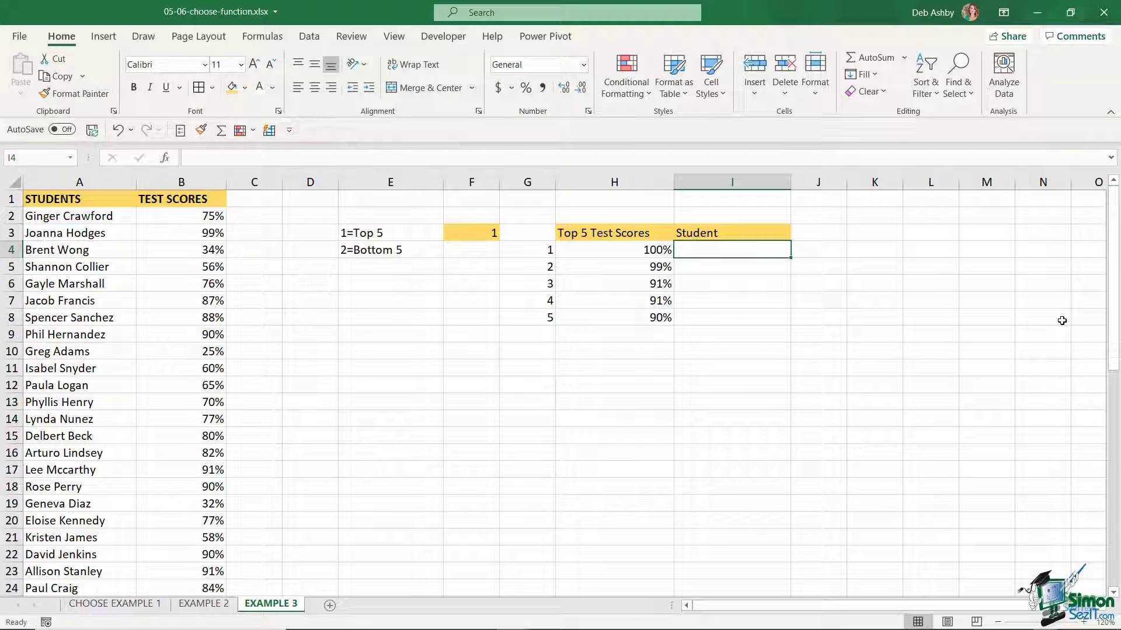
text(=xlookup()
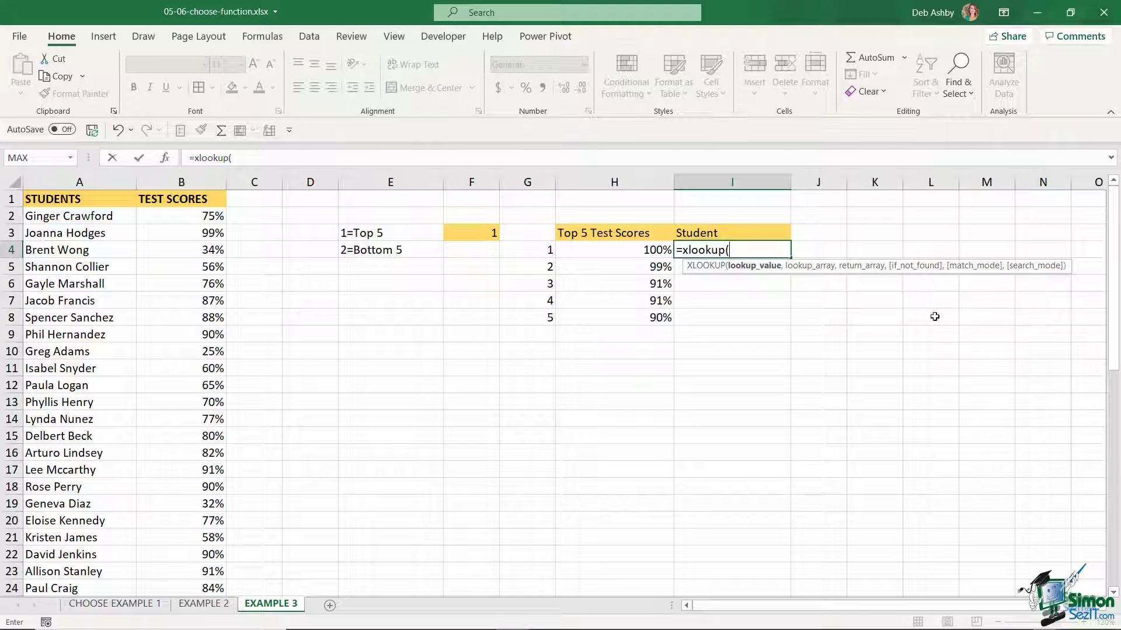
click(620, 250)
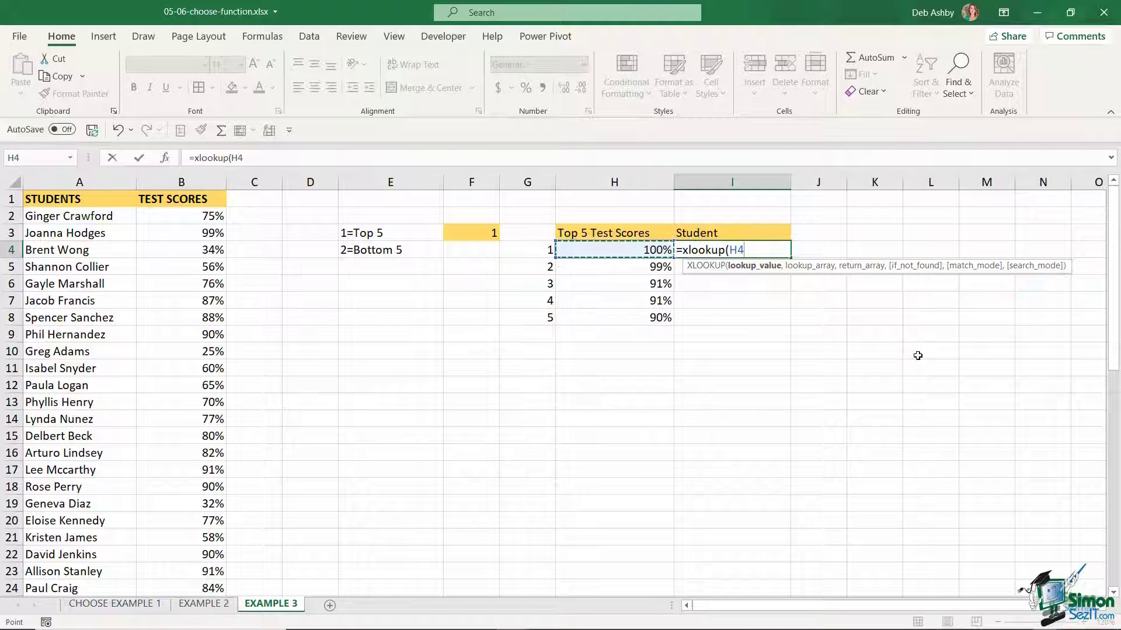
text(,)
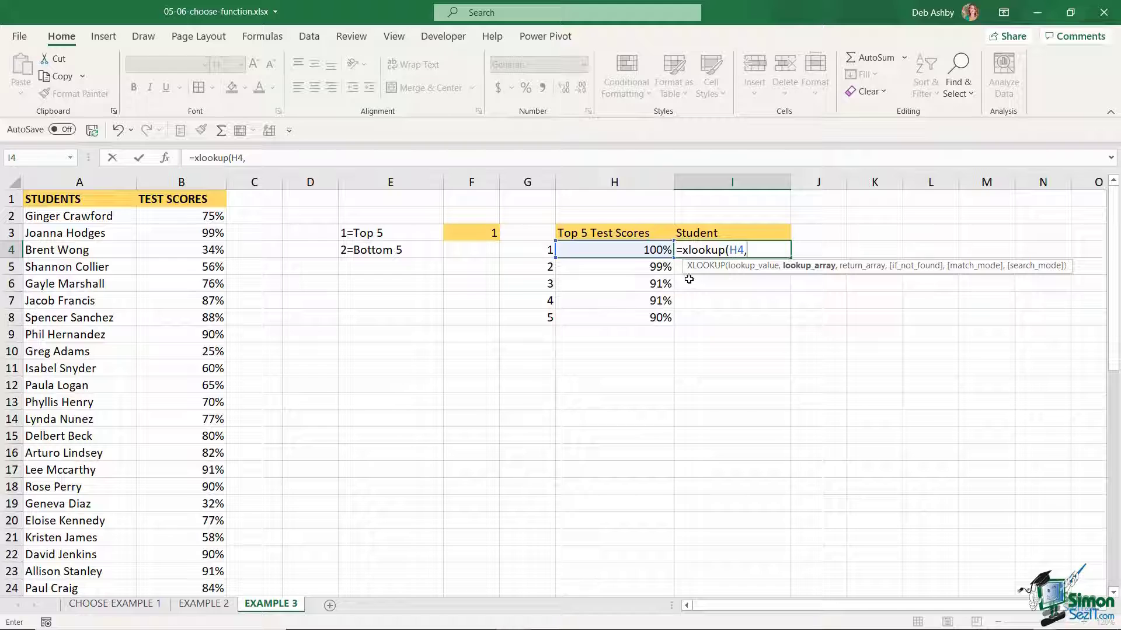
click(169, 219)
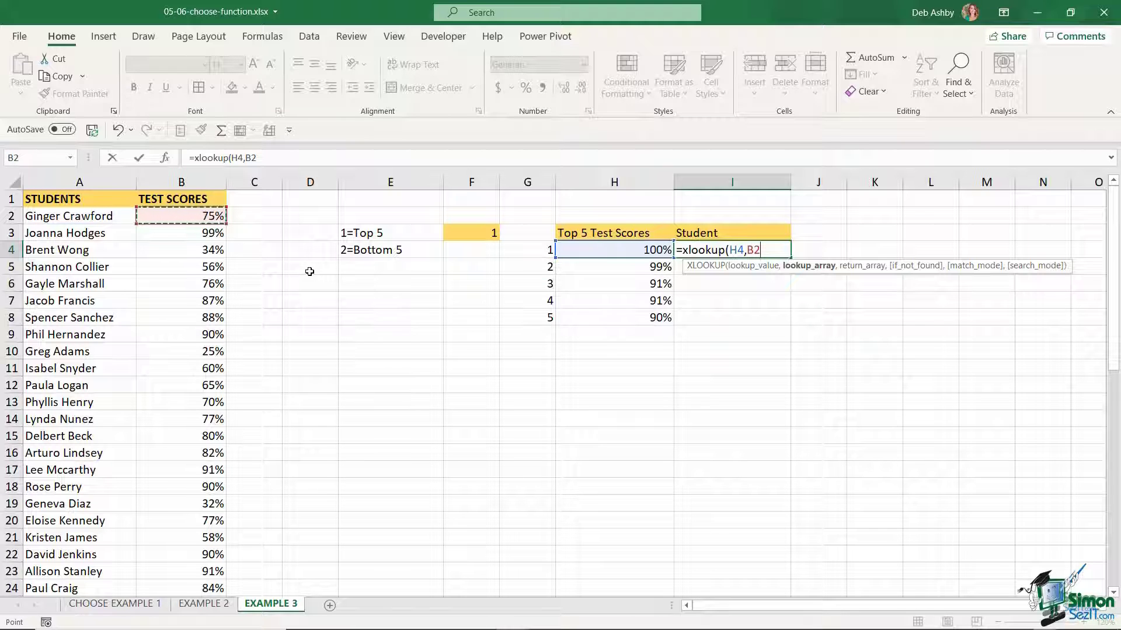
key(ctrl+shift+Down)
scroll(309, 271, up, 2)
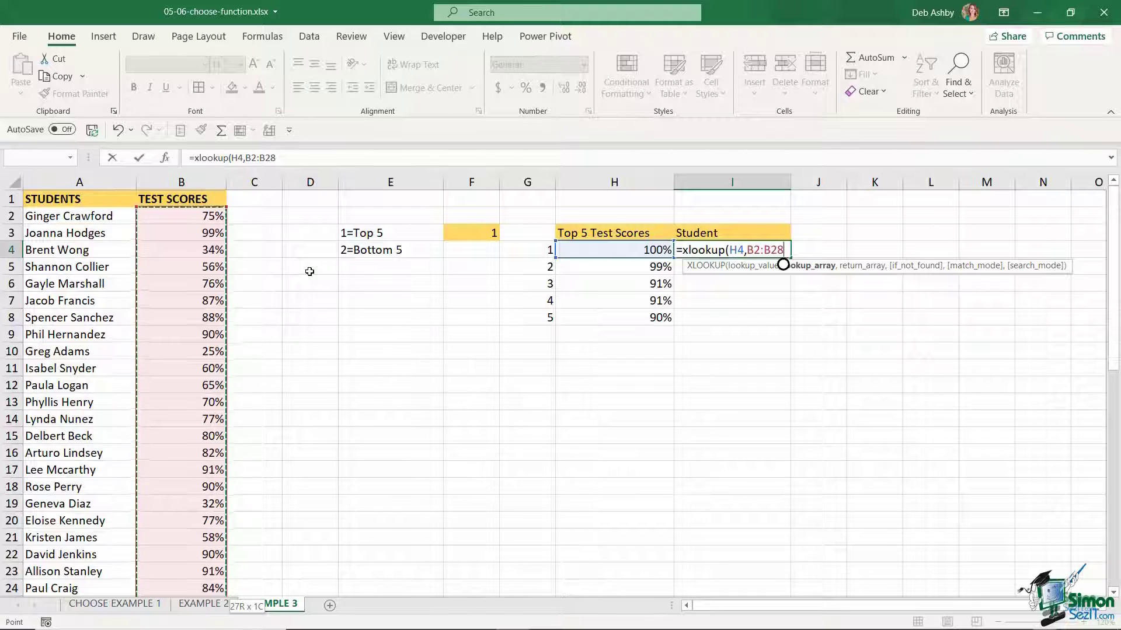
key(F4)
text(,)
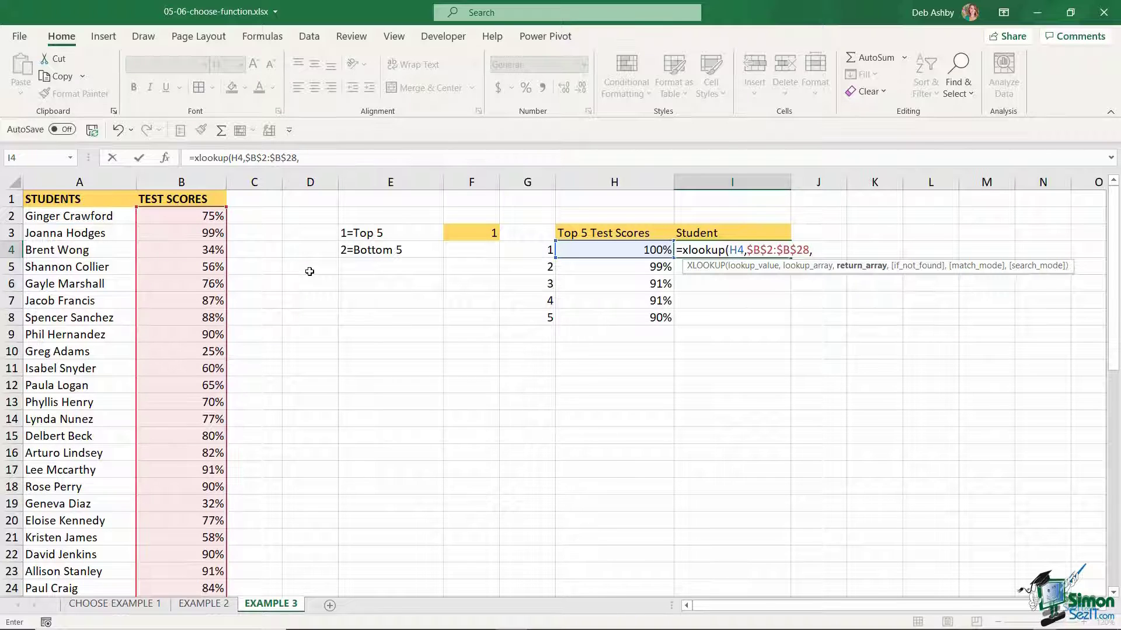
- Complete the I4 formula with return array $A$2:$A$28, no if-not-found value, match mode 0 and search mode 1
click(68, 216)
key(ctrl+shift+Down)
scroll(68, 216, up, 2)
key(F4)
text(,)
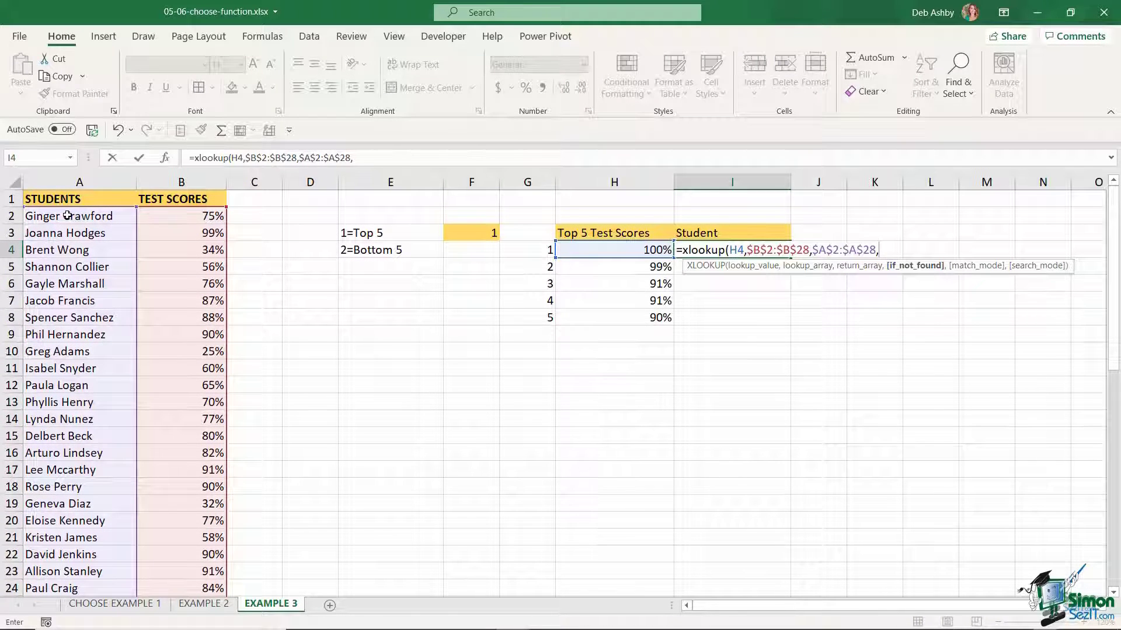
text(,)
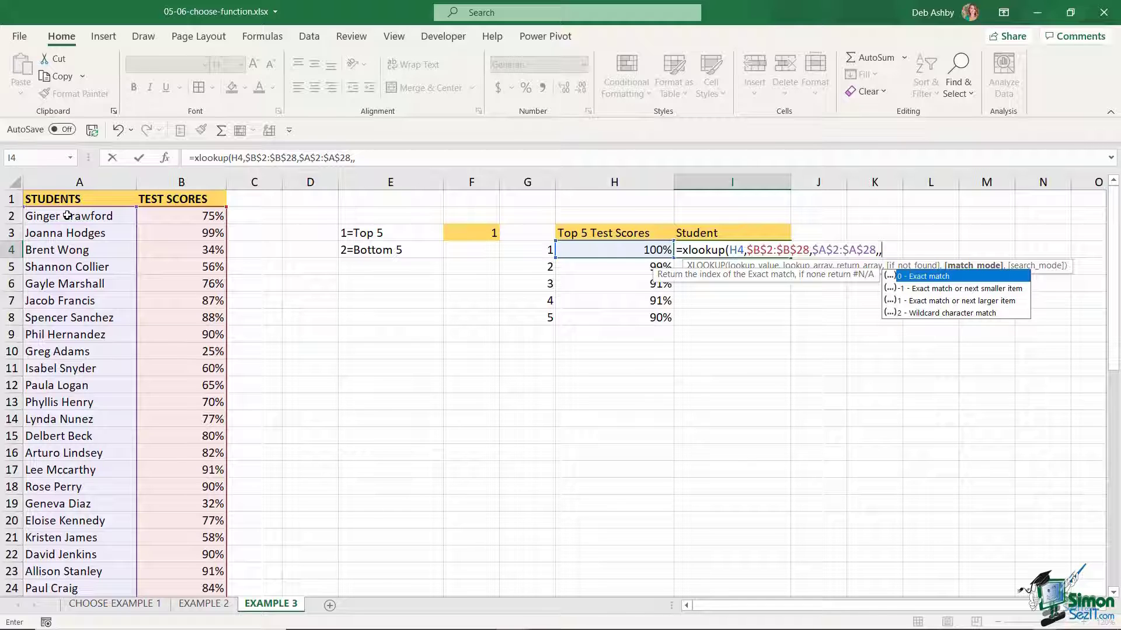
text(0,1)
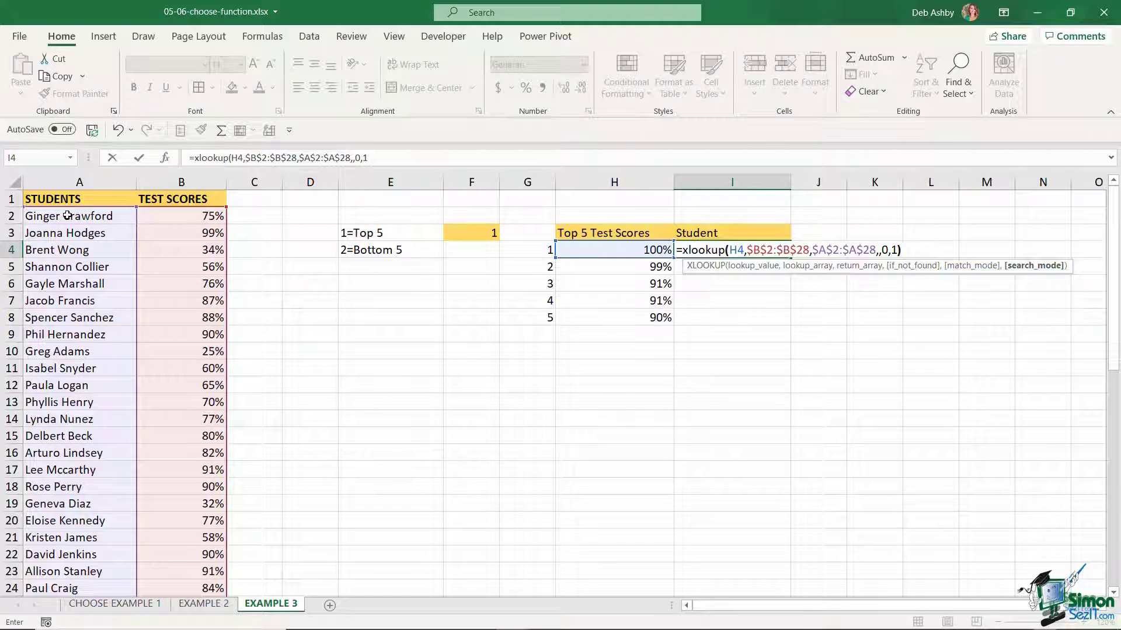
key(Return)
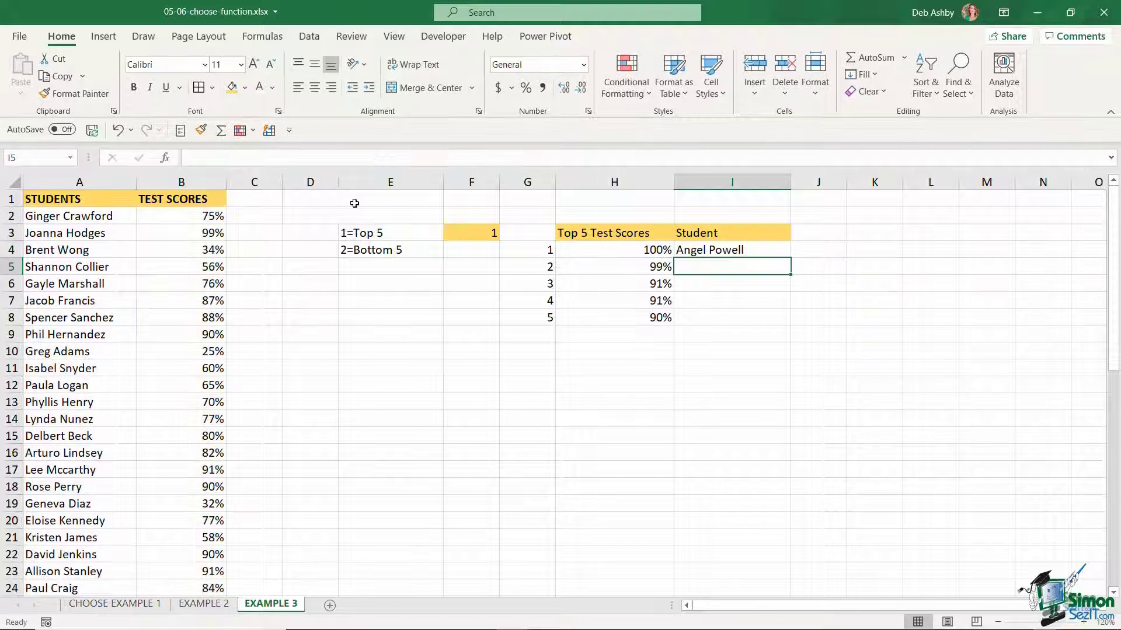
- Fill the XLOOKUP formula from I4 down to I8 and test the lists by entering 2 in choice cell F3
click(785, 251)
drag(791, 258, 791, 325)
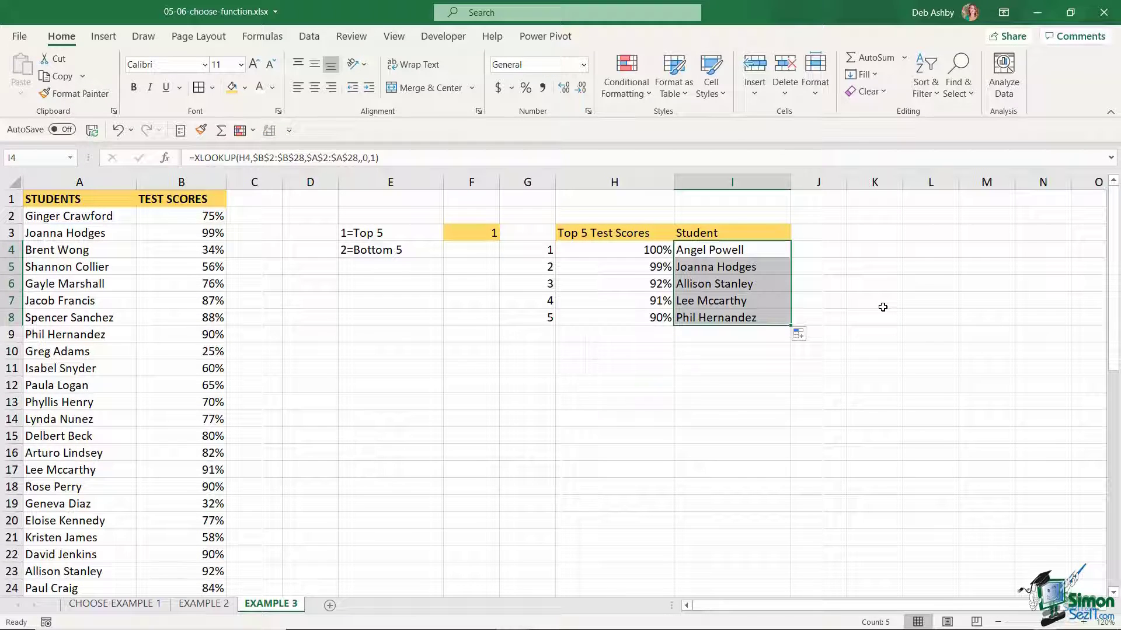
click(480, 241)
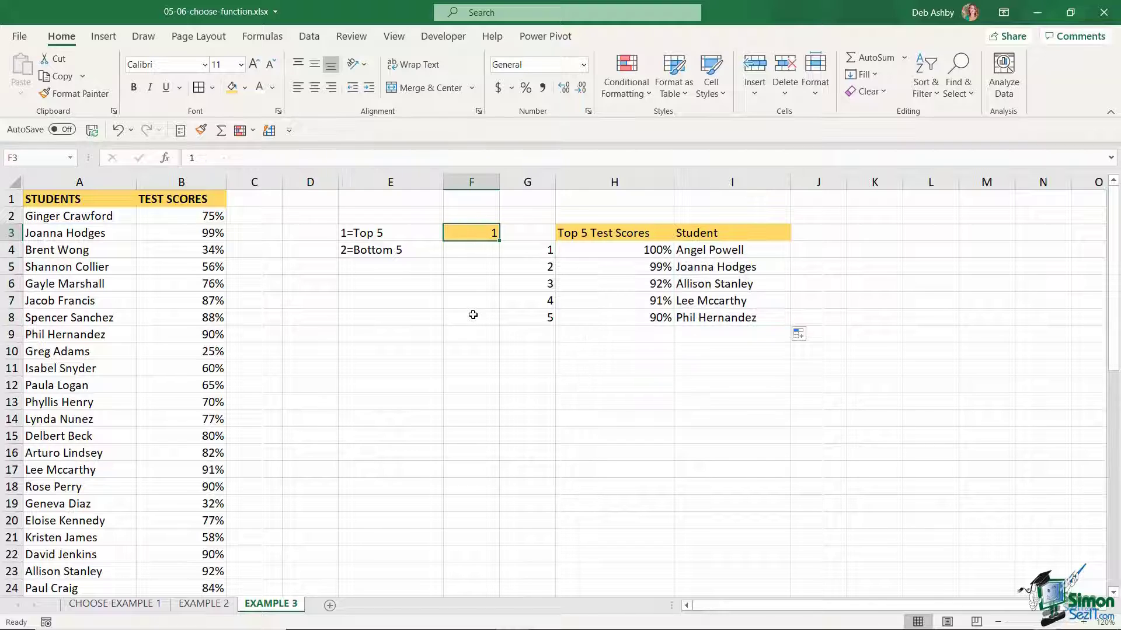
text(2)
key(Return)
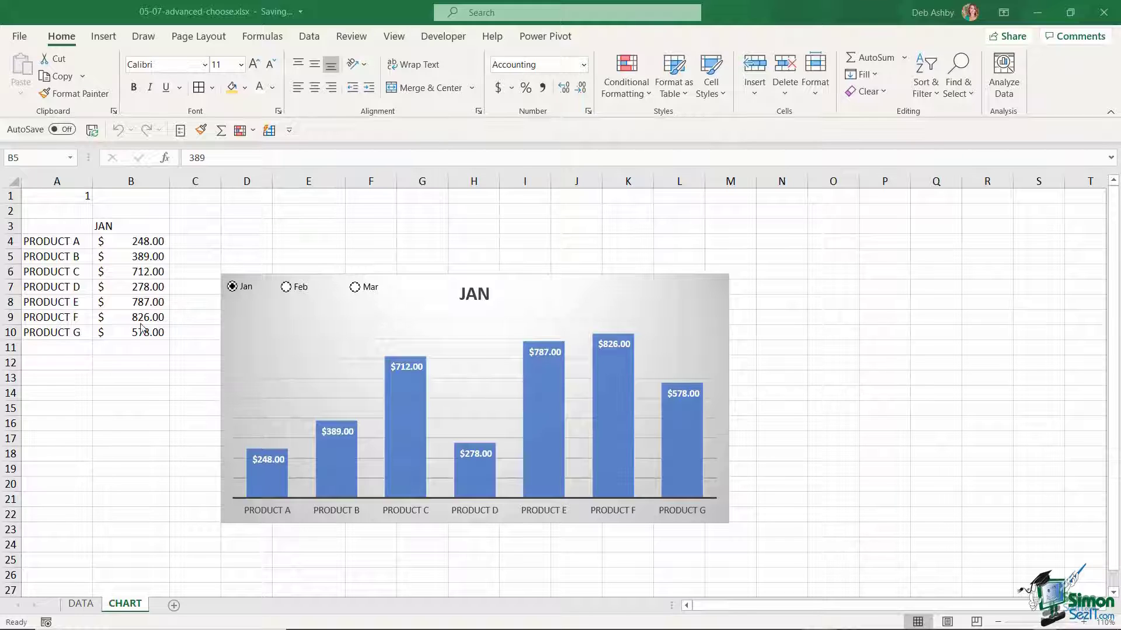
- Review the product names and JAN figures in A3:B10 of the DATA sheet, and return to the CHART sheet
click(81, 603)
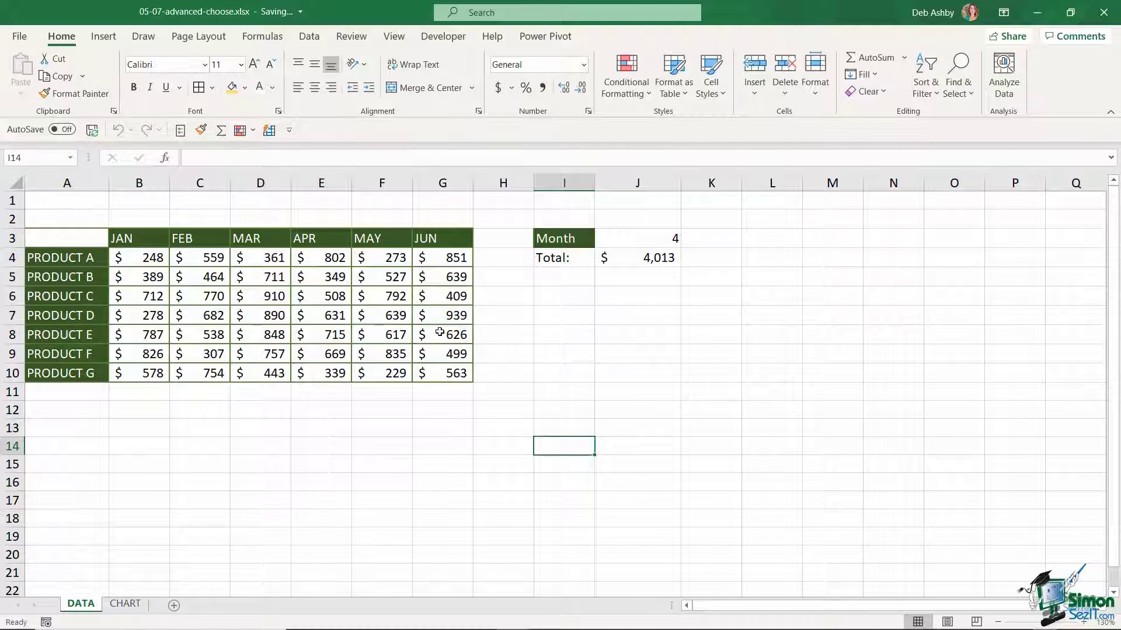
drag(61, 240, 125, 373)
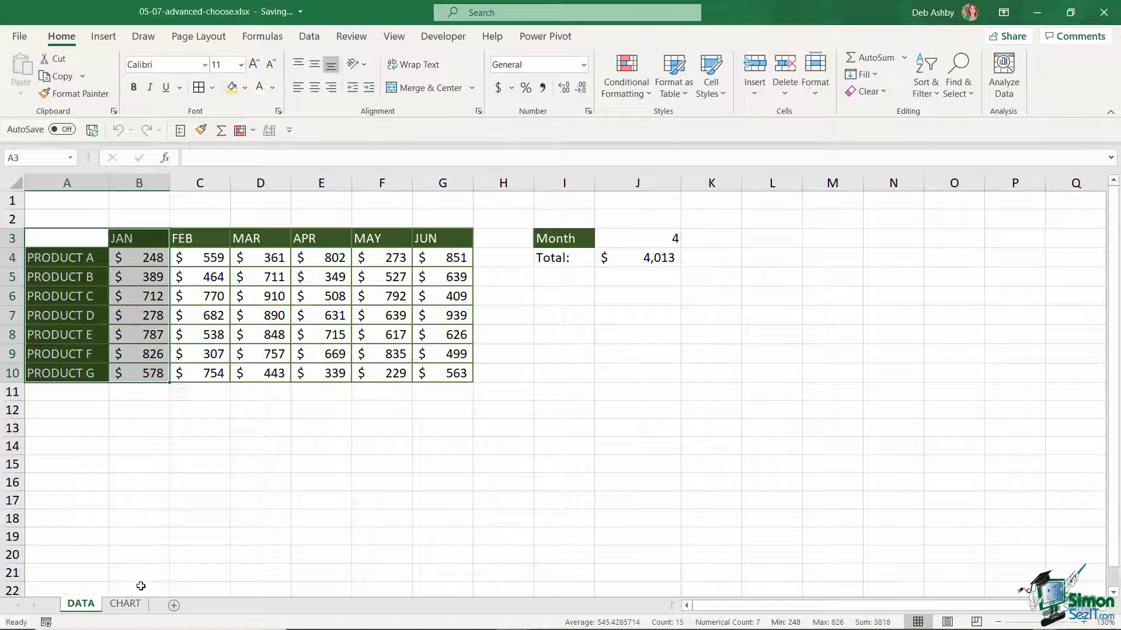
click(125, 603)
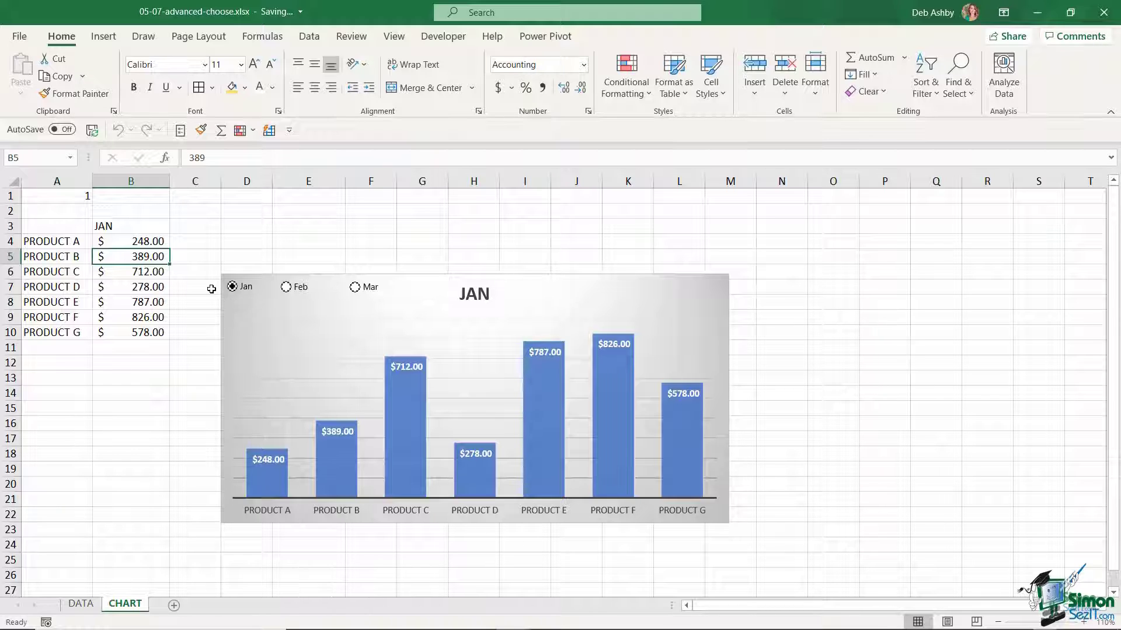
- Check in the ribbon customization options of Excel whether Developer is enabled, and accept the options
click(444, 39)
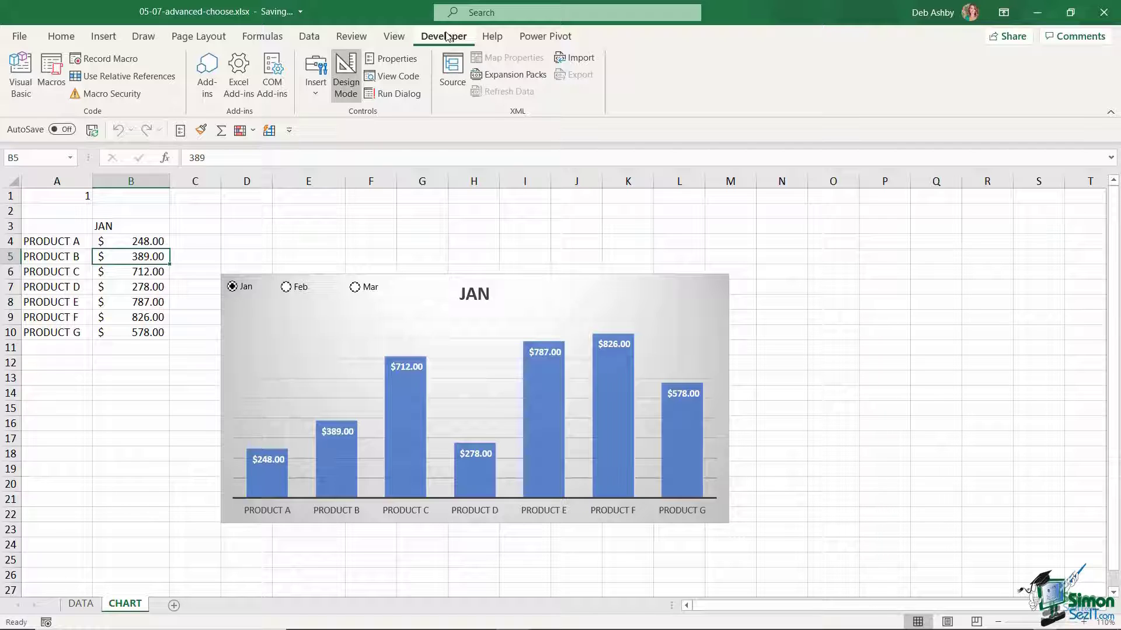
click(20, 36)
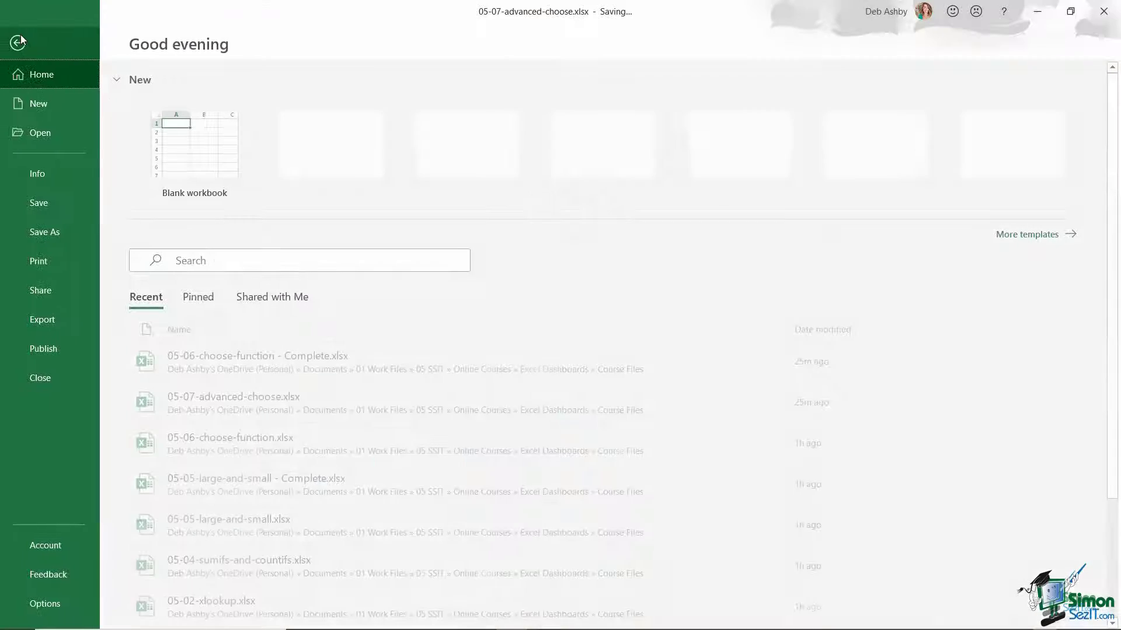
click(66, 606)
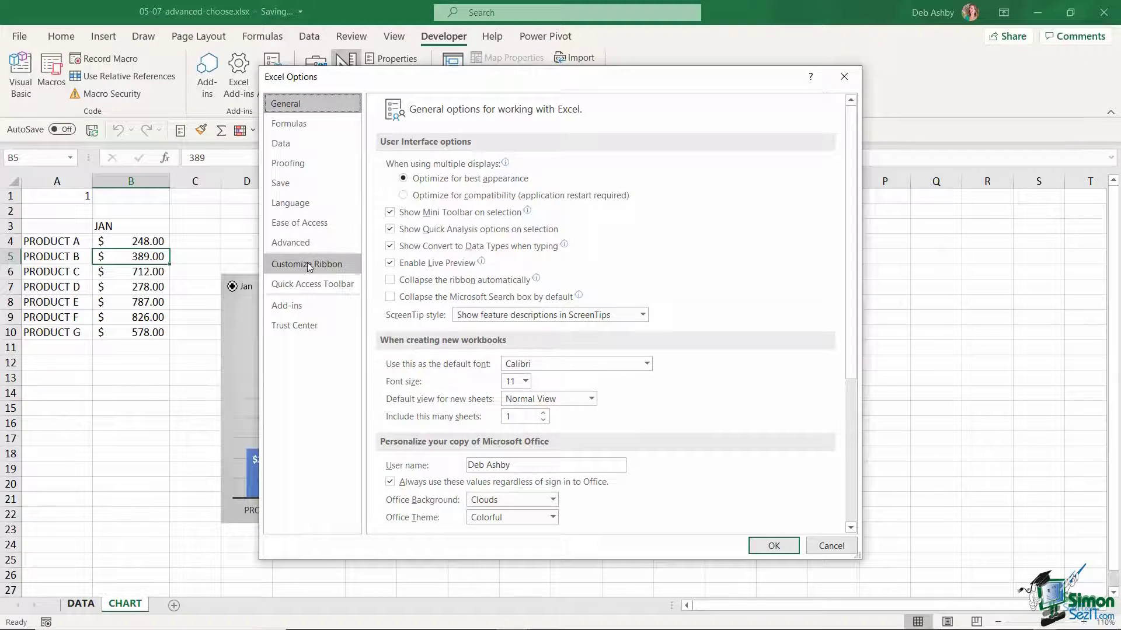
click(309, 266)
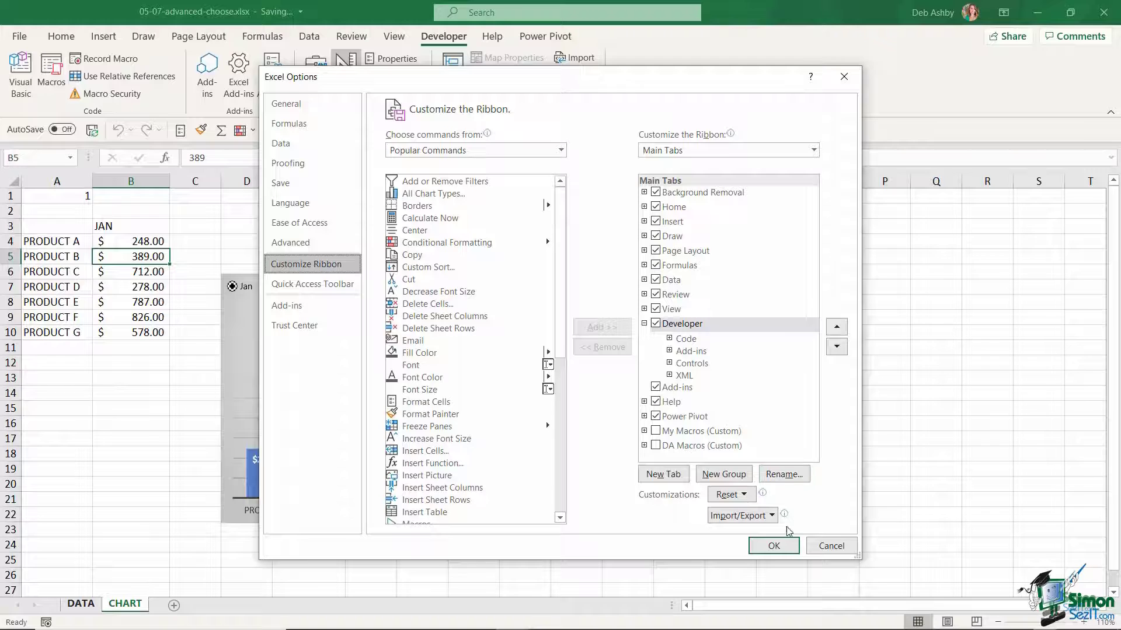
click(773, 545)
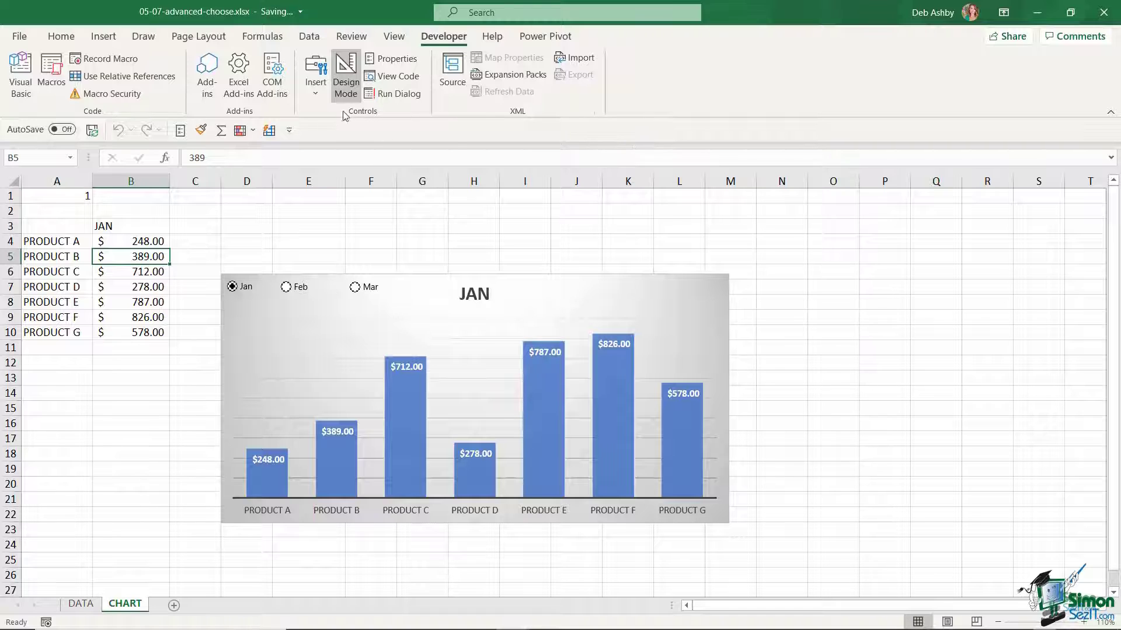
- Place a trial Option Button form control above the chart and delete it again
click(324, 94)
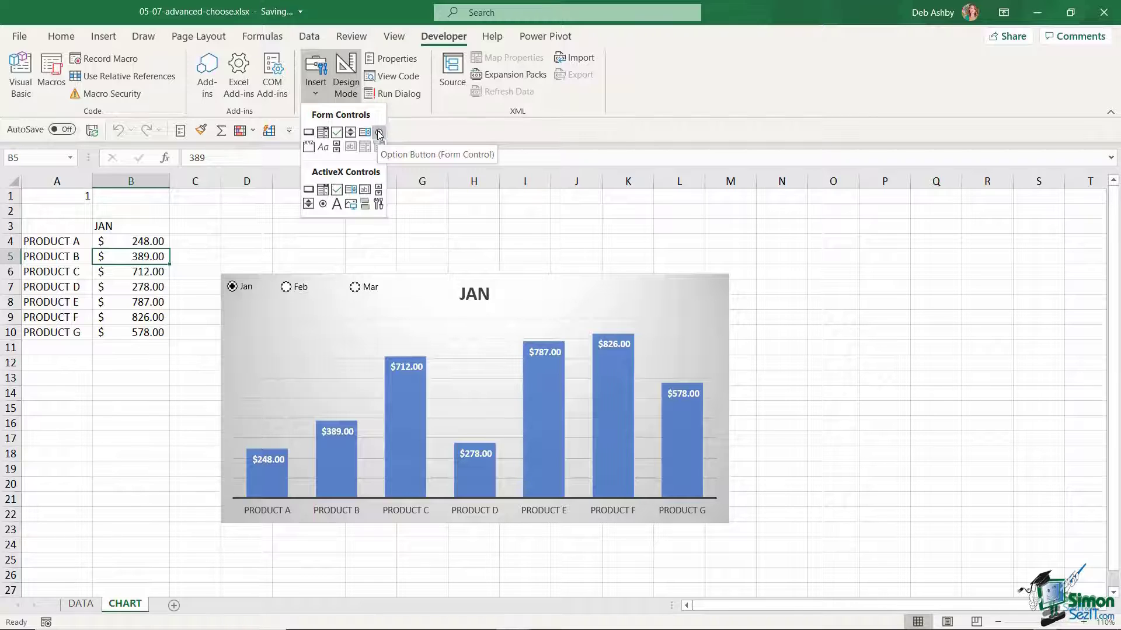
click(380, 133)
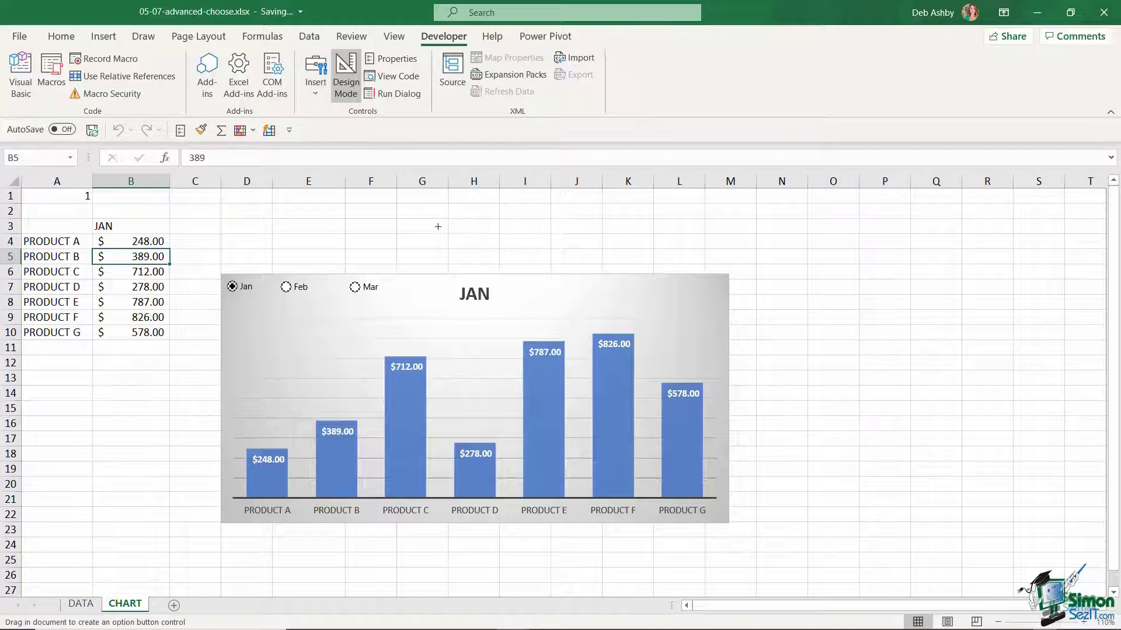
click(424, 210)
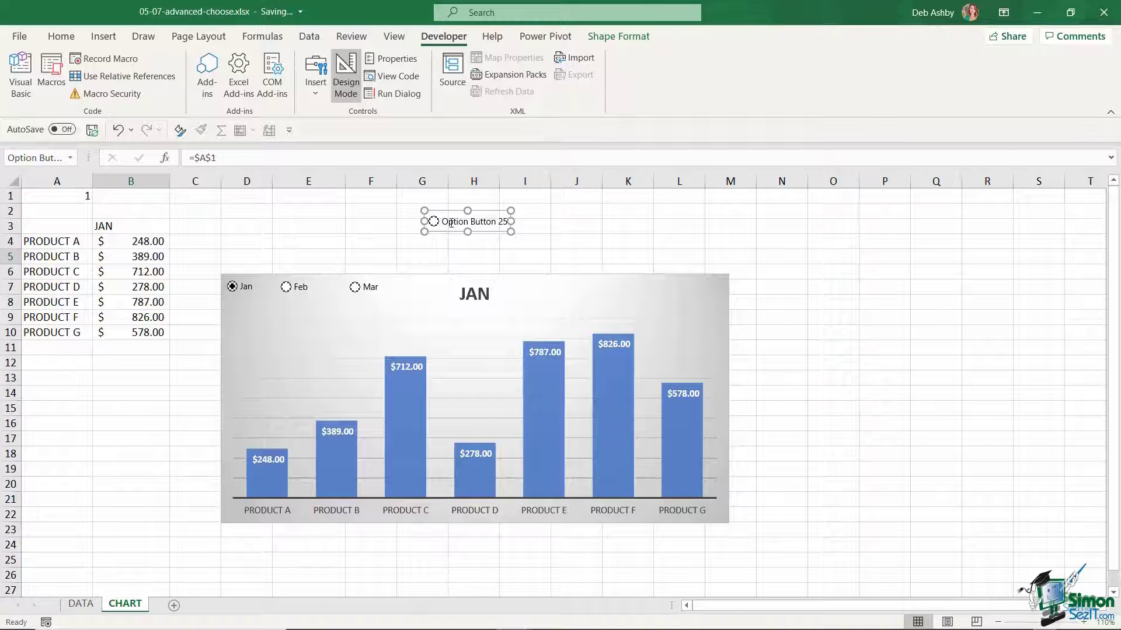
key(Delete)
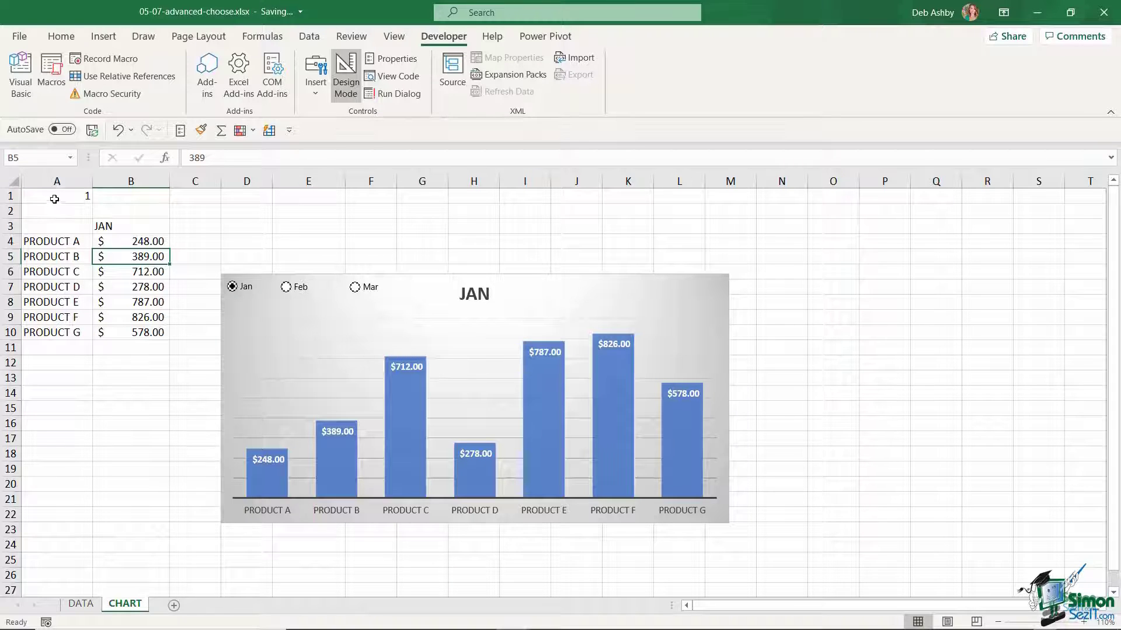
- Inspect the cell link in the control properties of the chart's Jan option button, and select the linked cell
click(255, 286)
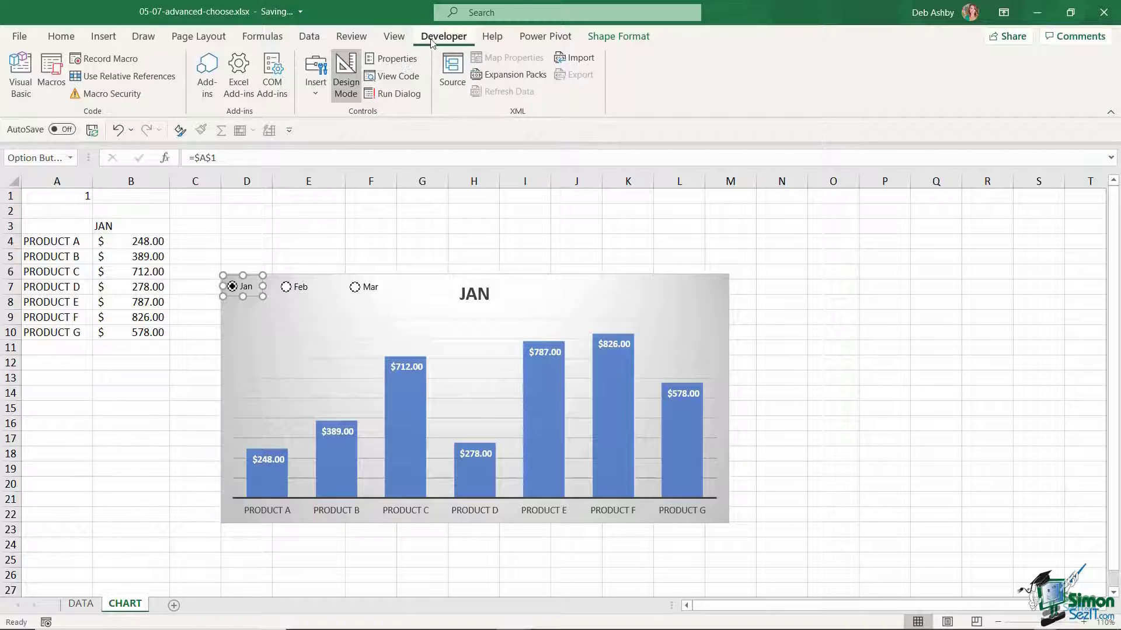
click(407, 65)
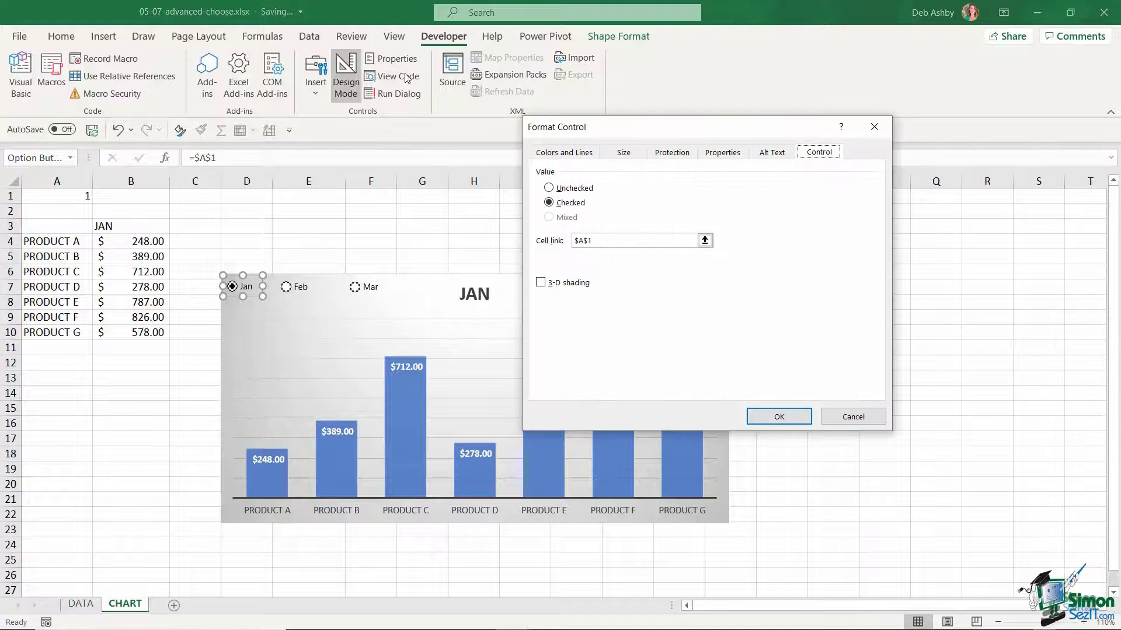
drag(603, 131, 494, 124)
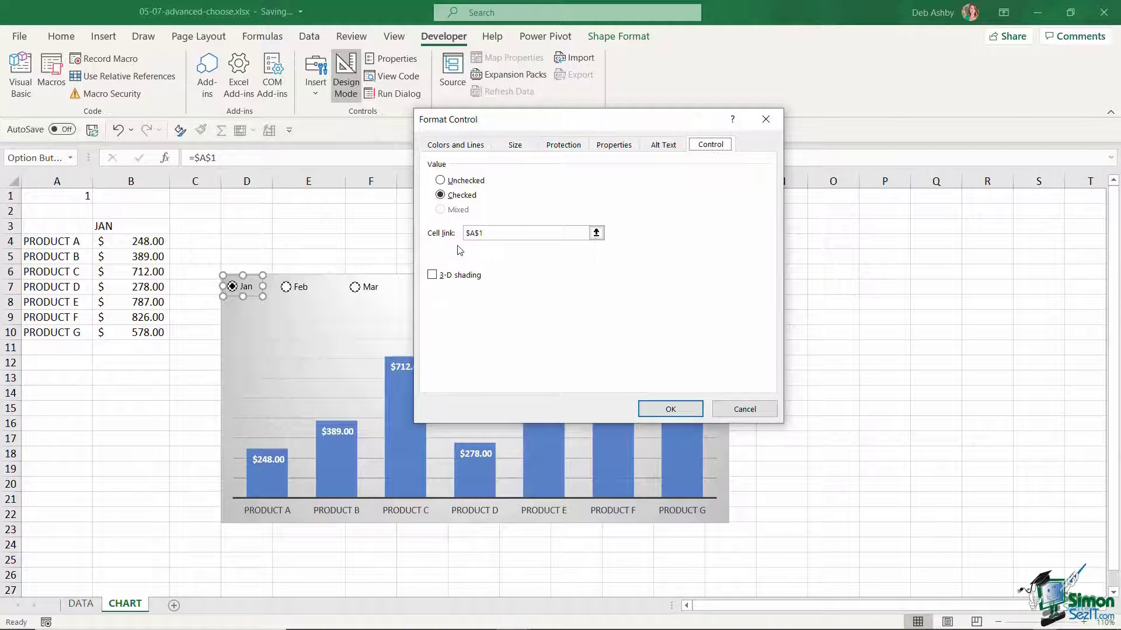
click(671, 409)
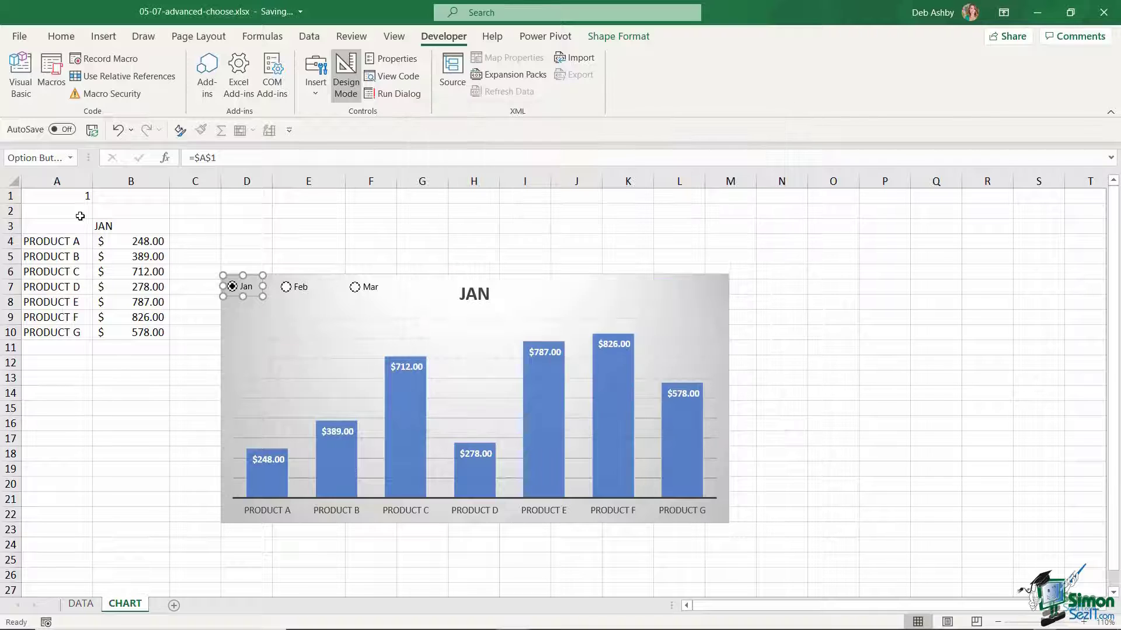
click(65, 198)
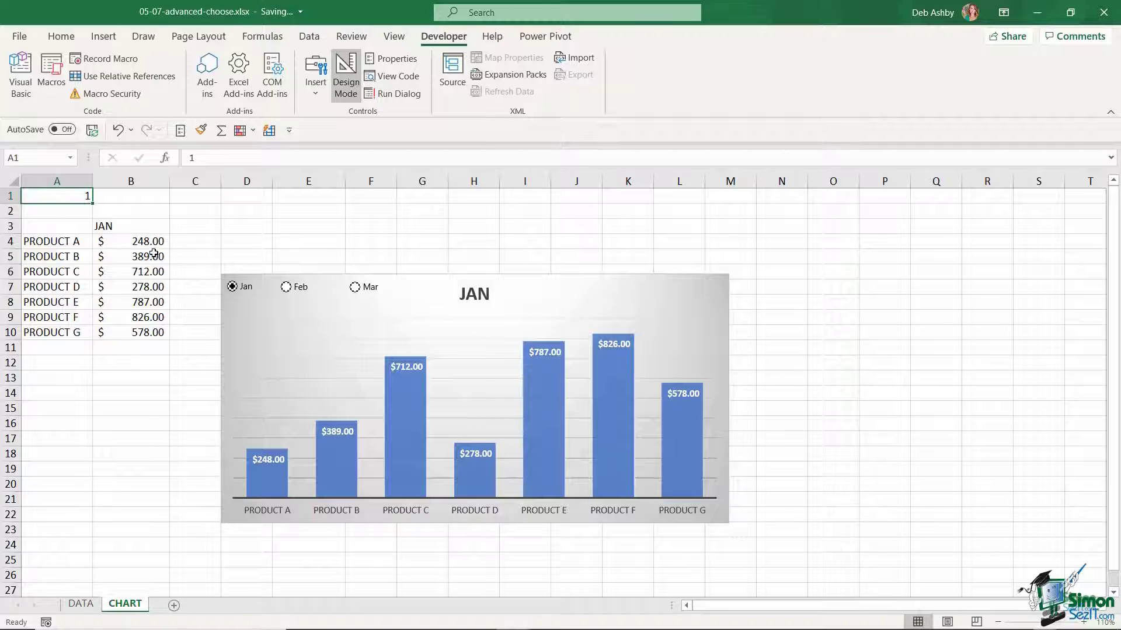
- Clear the JAN heading and the product values from B3:B10 on the CHART sheet
drag(145, 243, 142, 340)
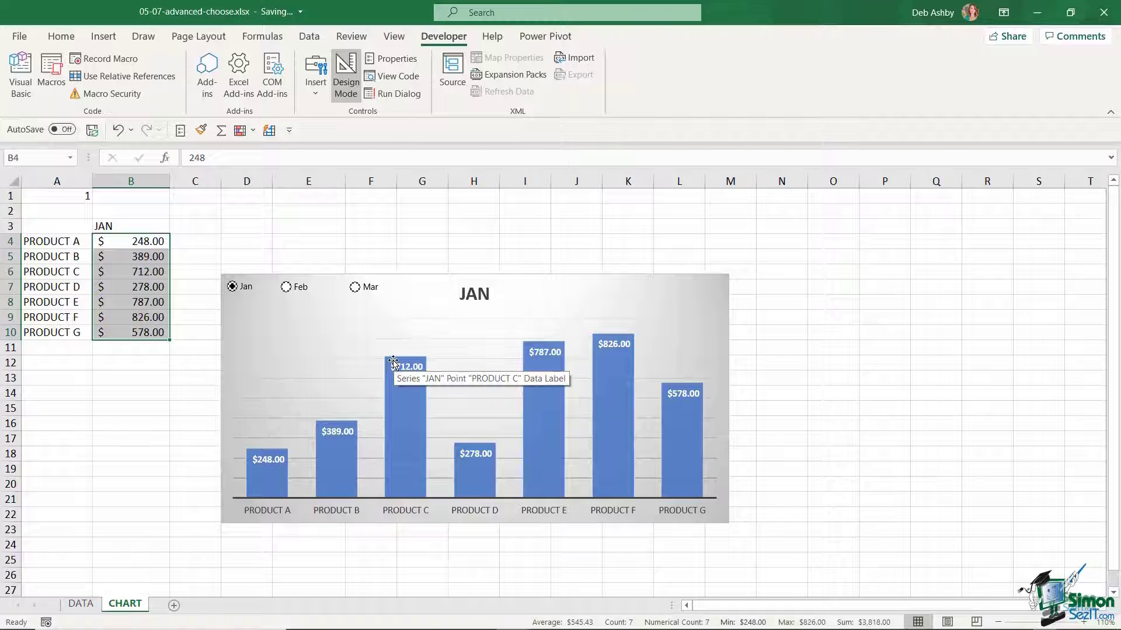
click(195, 226)
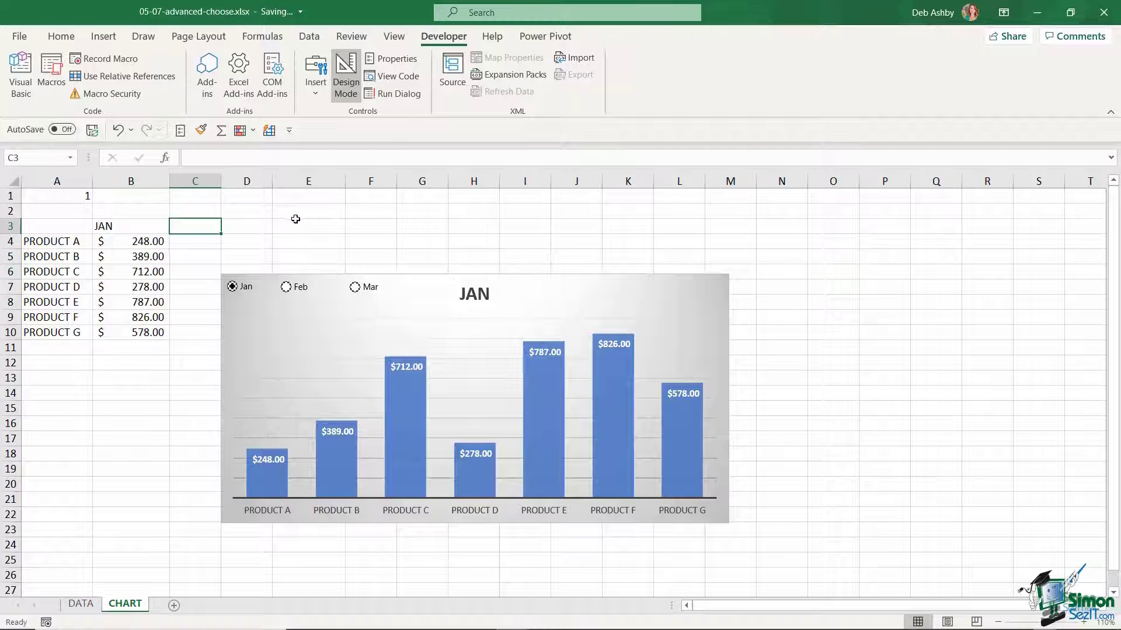
drag(141, 227, 138, 331)
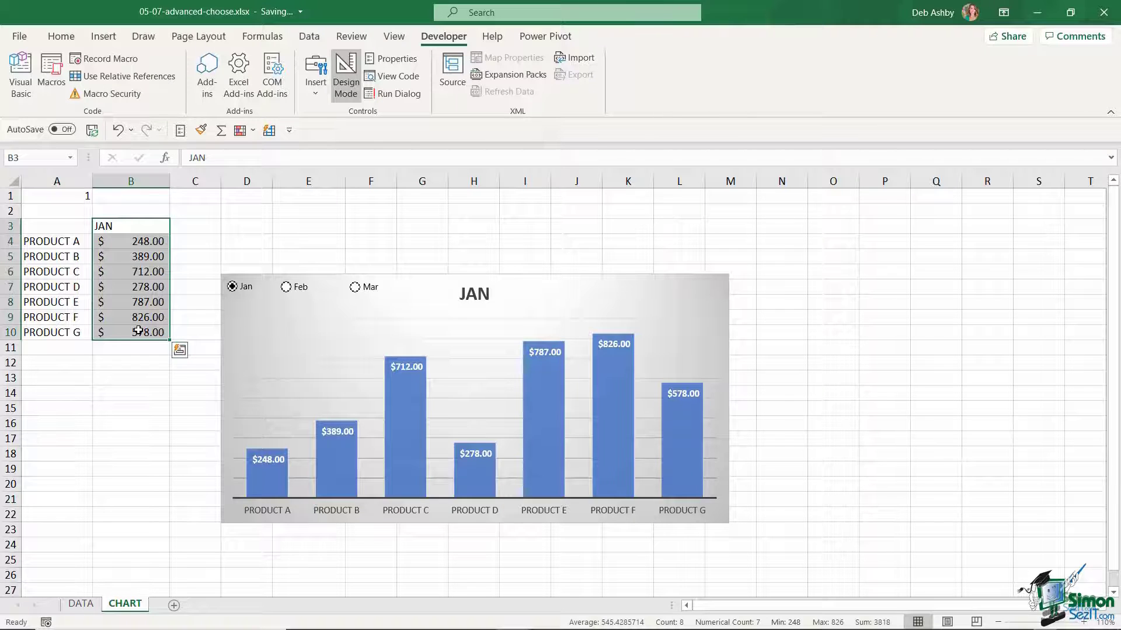
key(Delete)
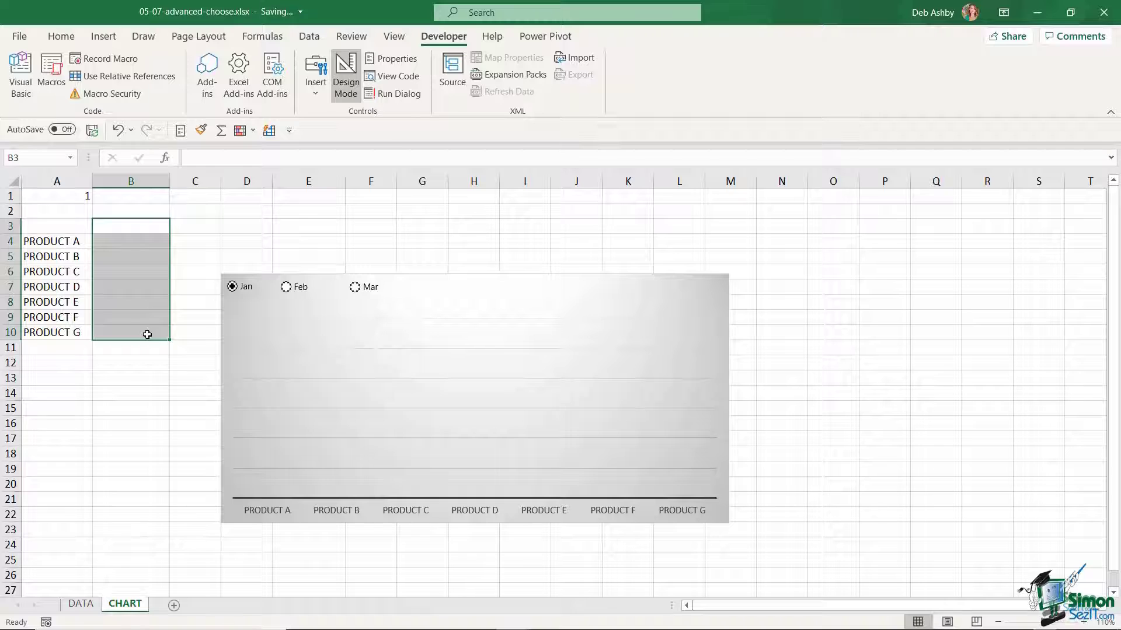
- Begin a CHOOSE formula in cell B3 of the CHART sheet with the absolute reference $A$1 as index number
click(117, 228)
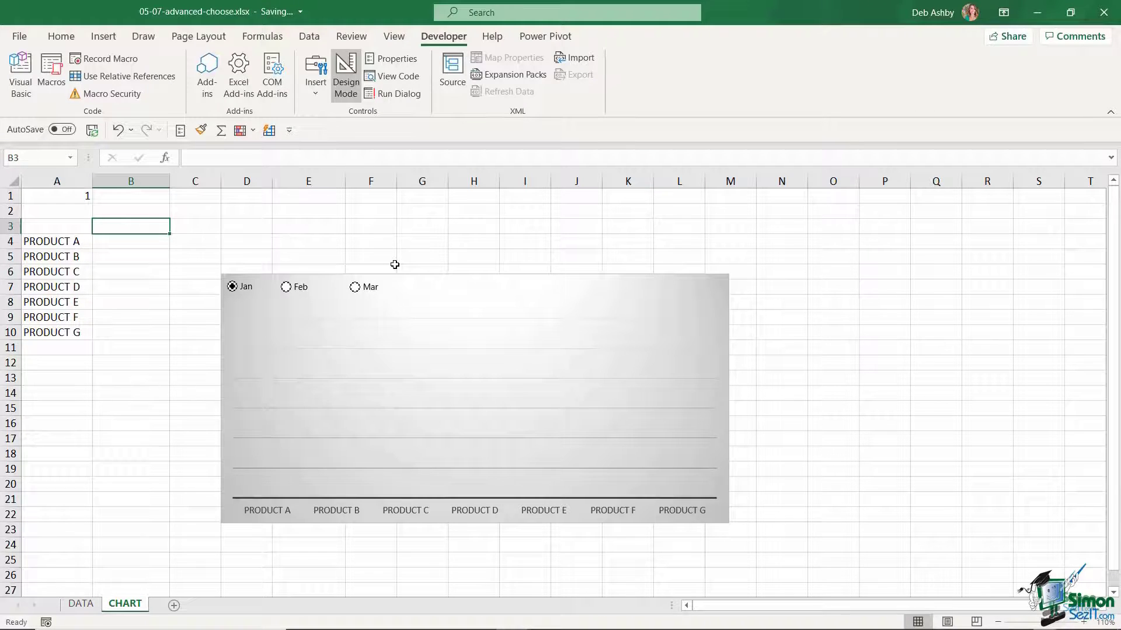
text(=choose()
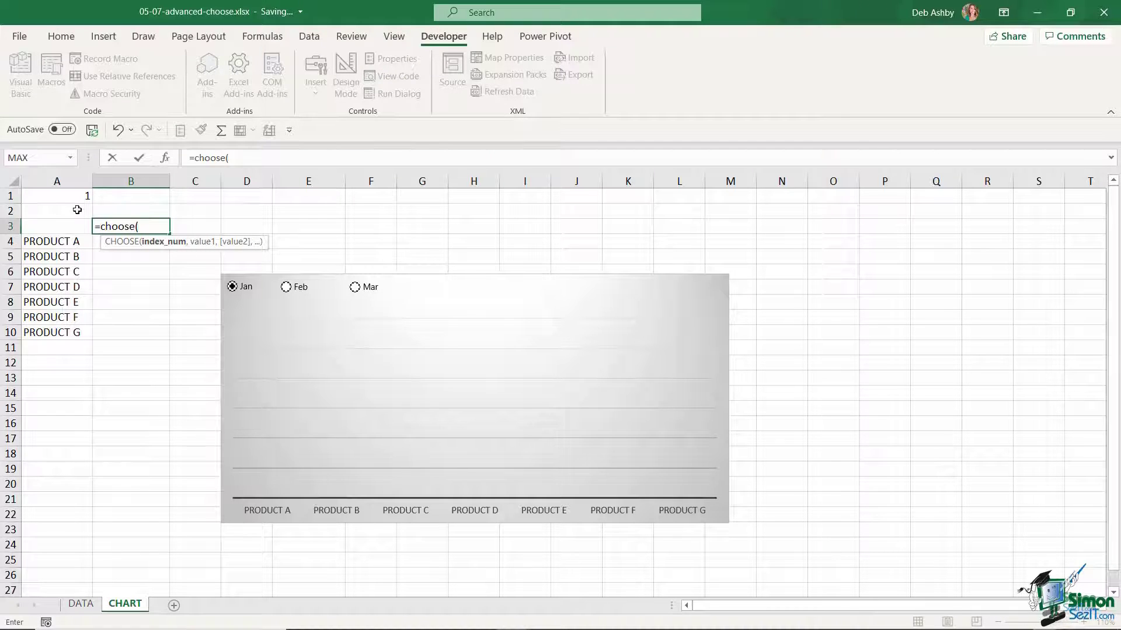
click(58, 199)
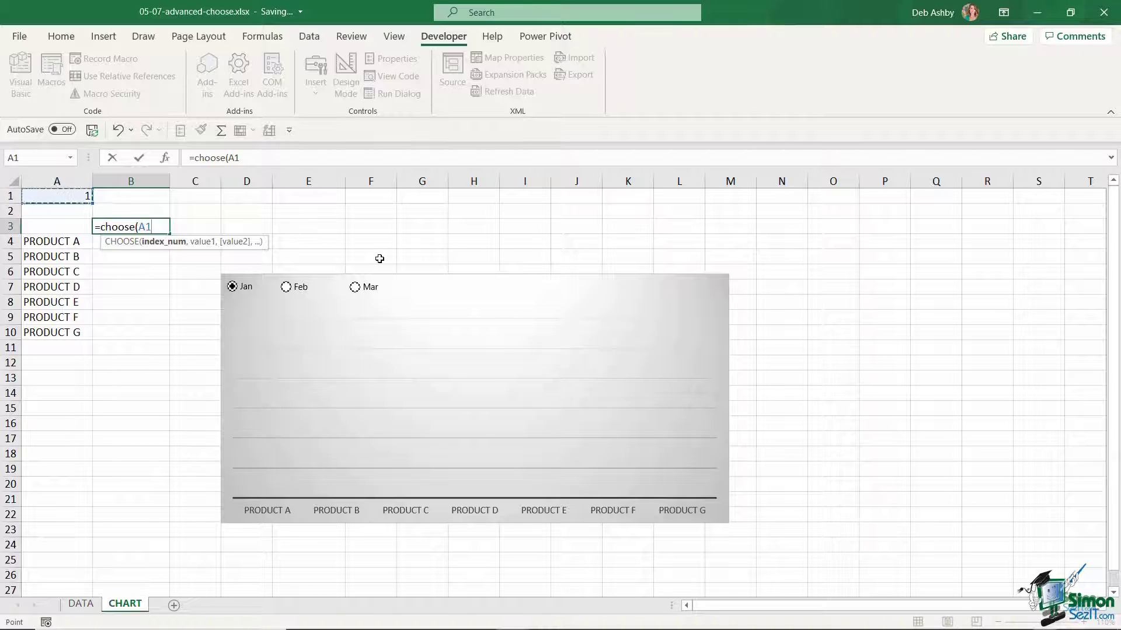
key(F4)
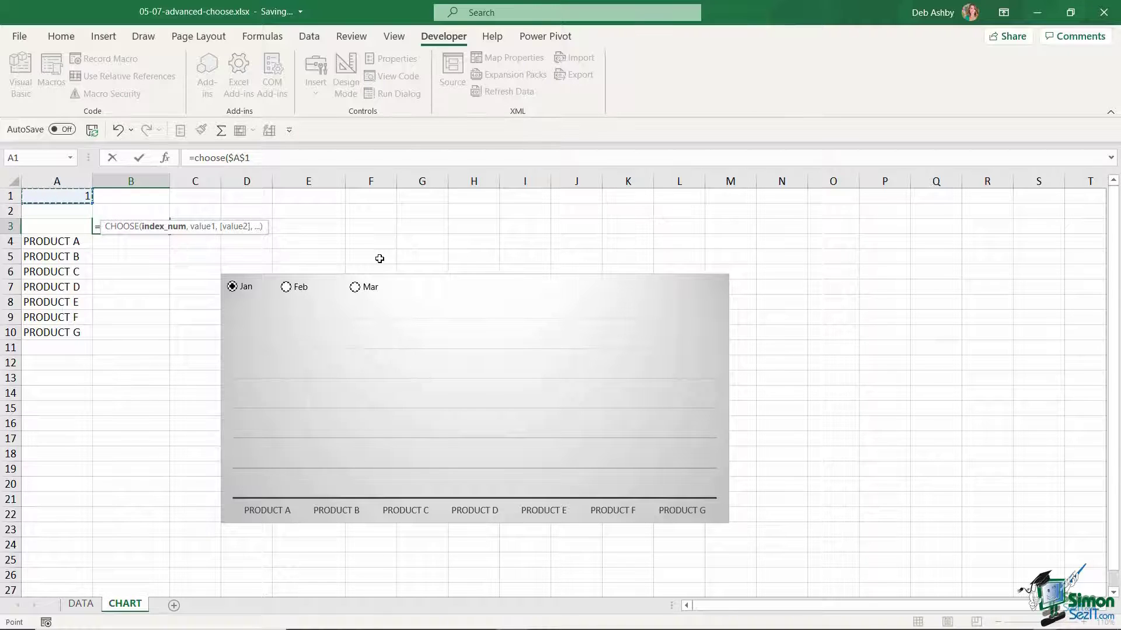
text(,)
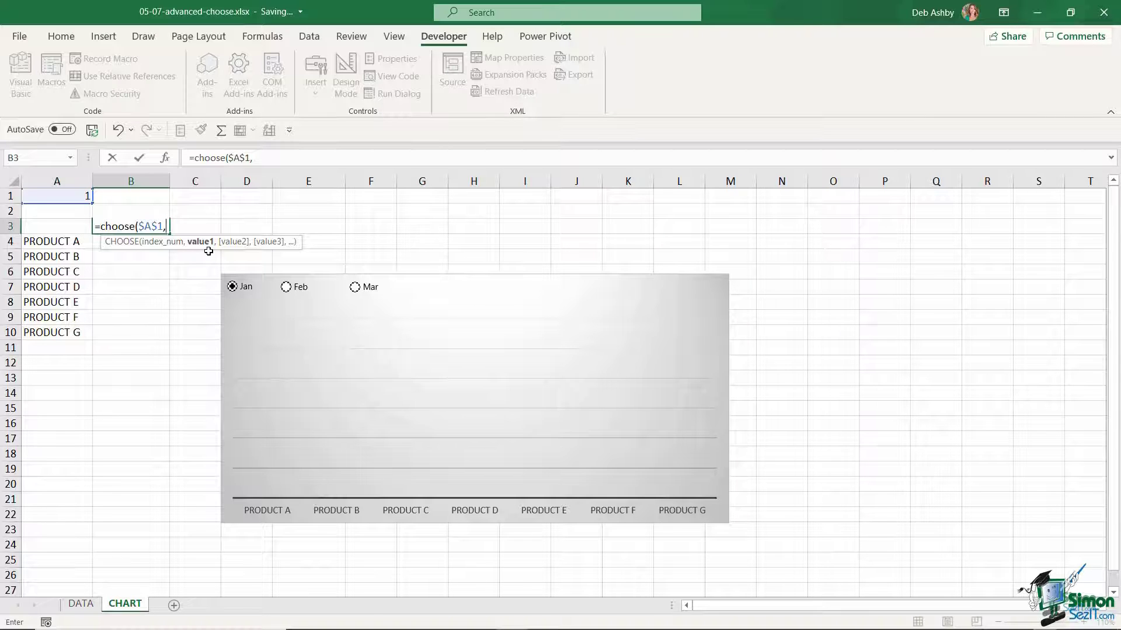
- Complete the CHOOSE formula with DATA!B3, DATA!C3 and DATA!D3 as its values, enter it, and reselect B3
click(82, 604)
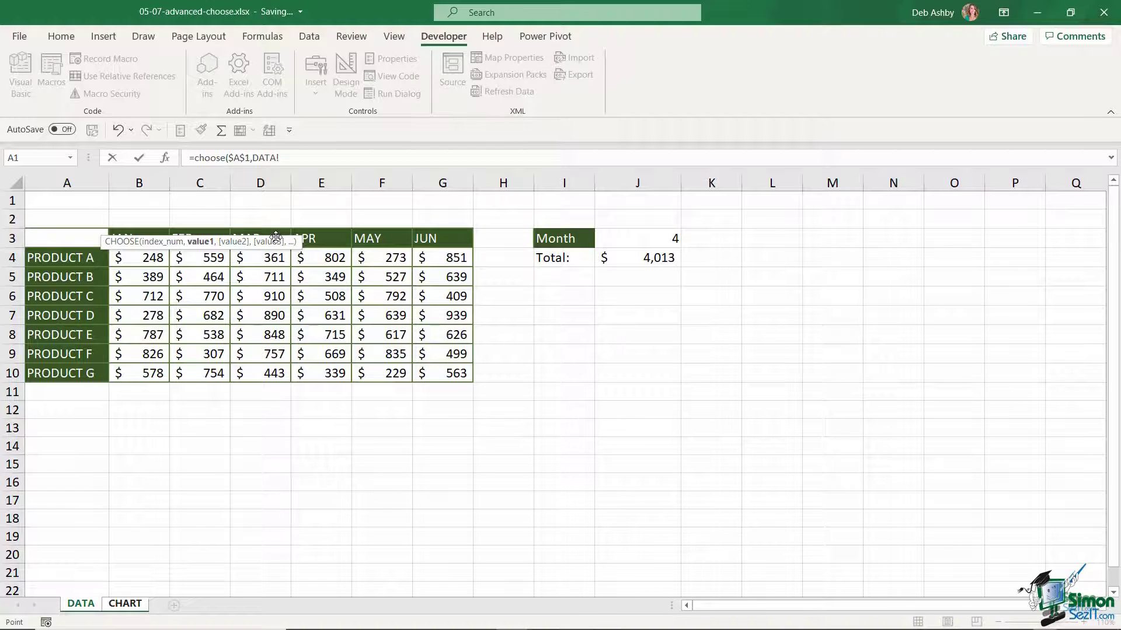
drag(275, 235, 255, 427)
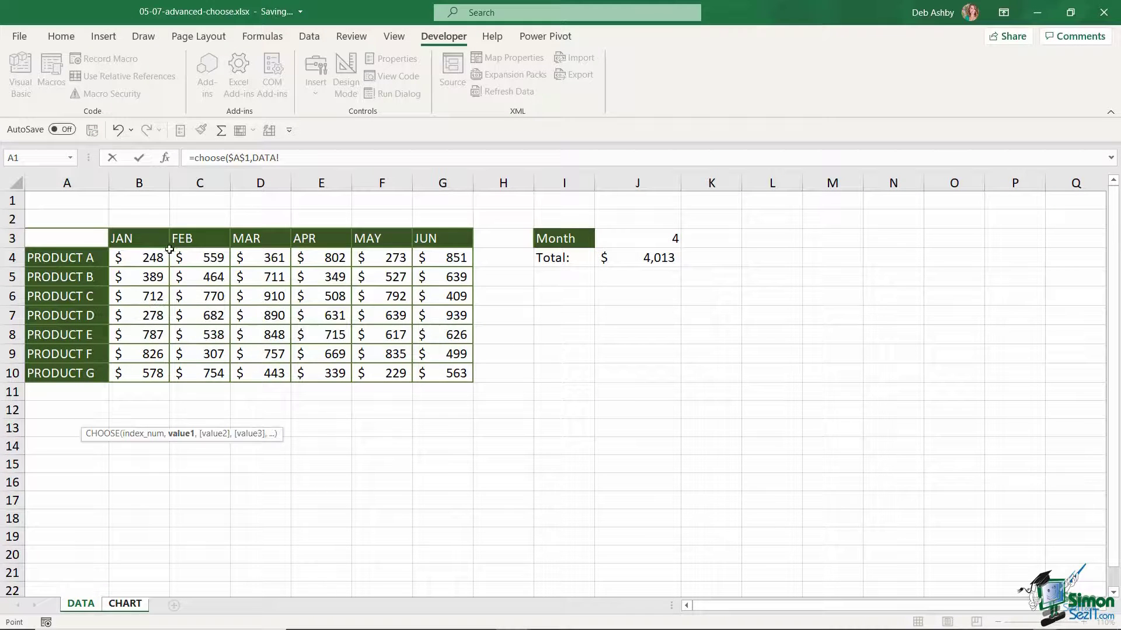
click(138, 237)
text(,)
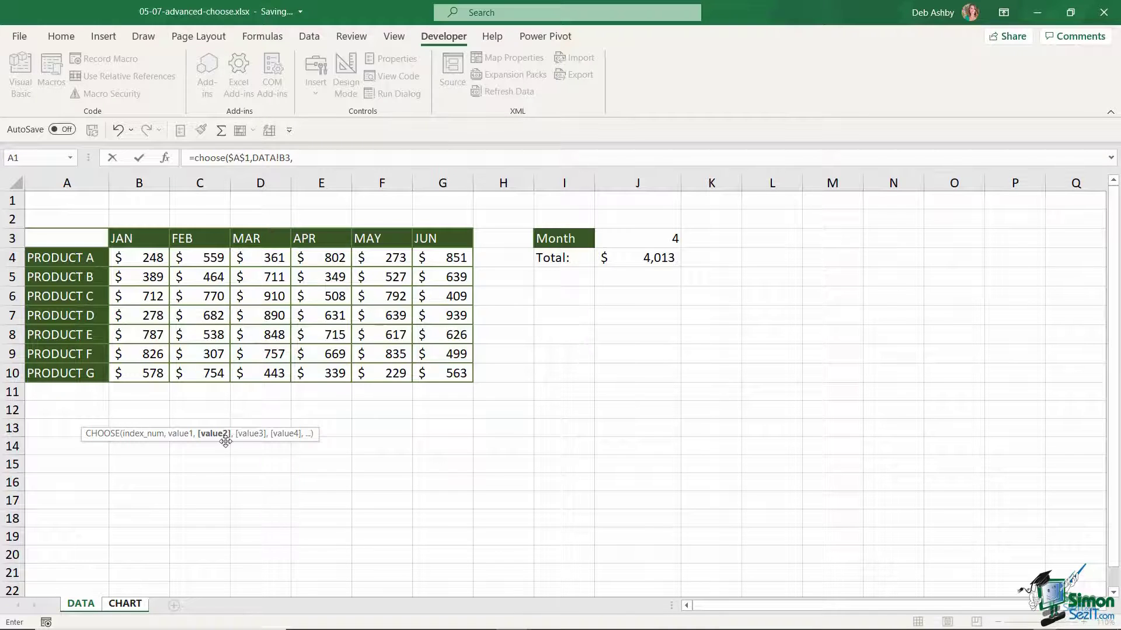
click(190, 237)
text(,)
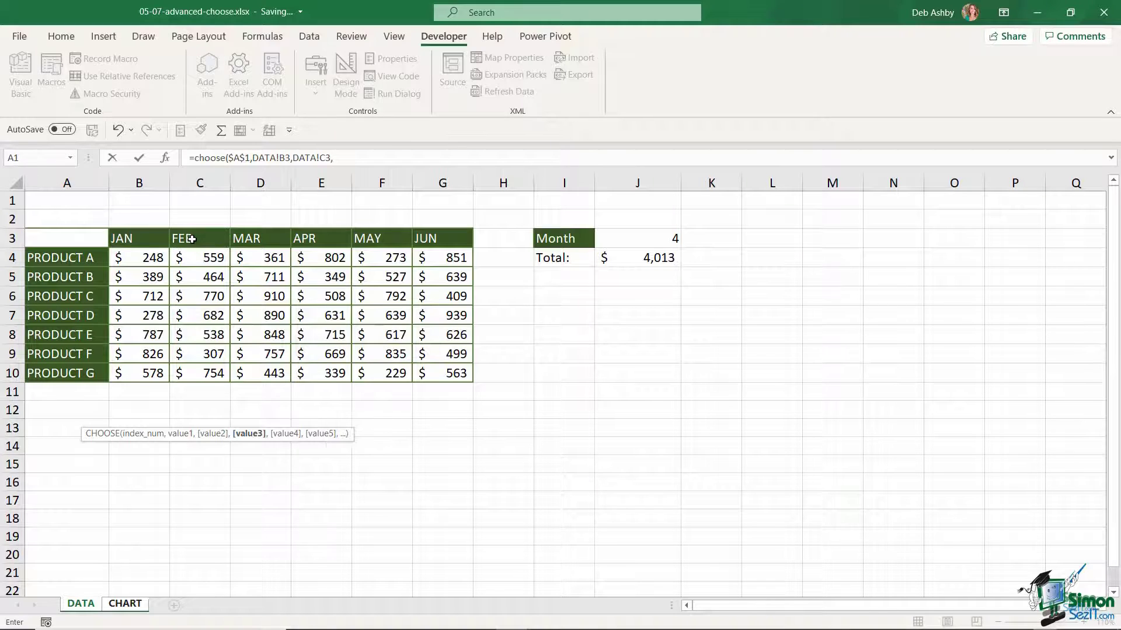
click(260, 239)
text())
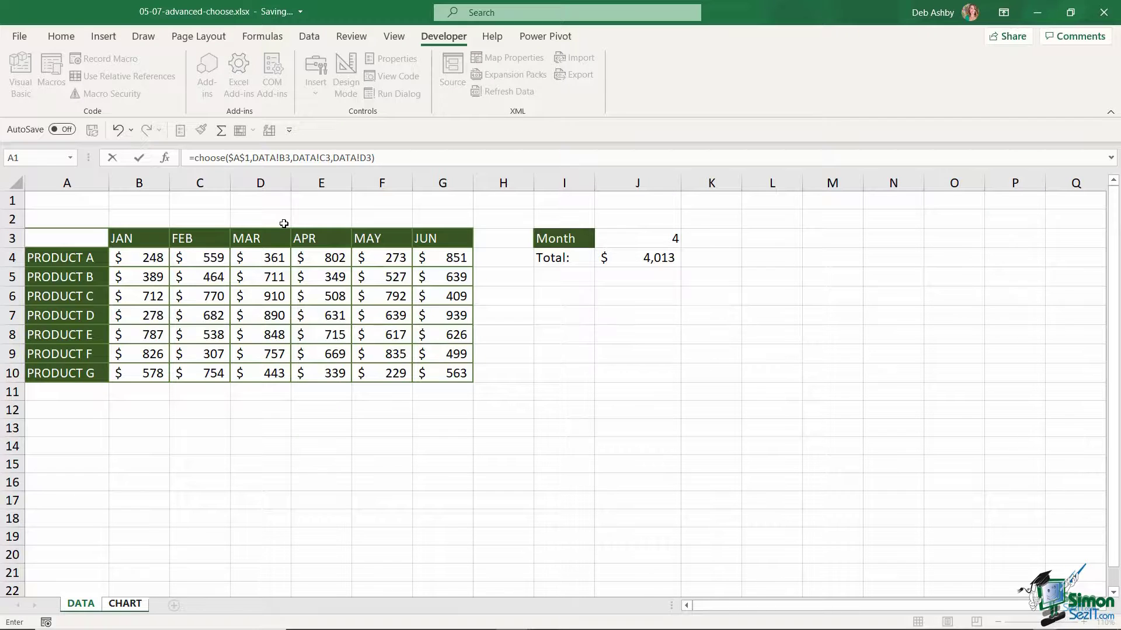
key(Escape)
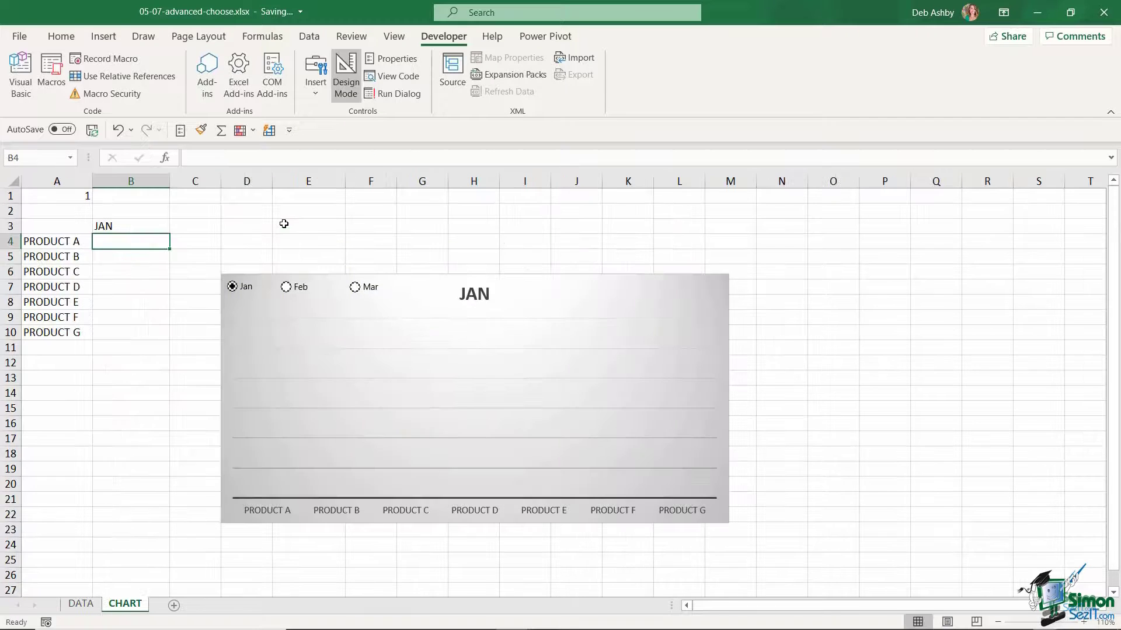
click(138, 228)
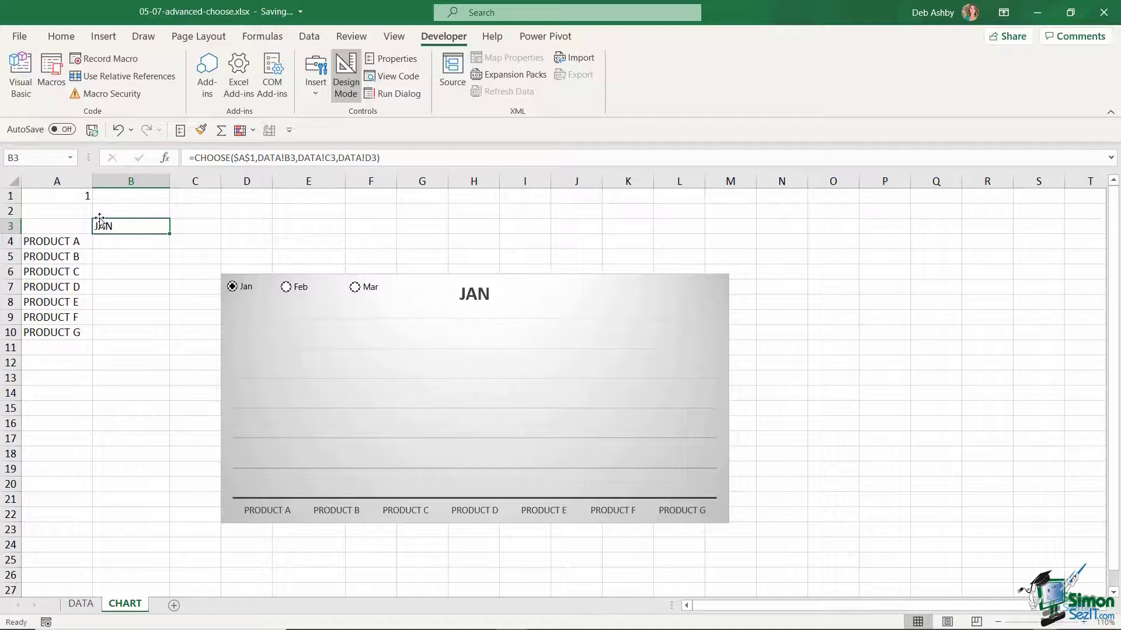
- Test the month formula by setting the linked cell A1 to 2 and to 3
click(66, 195)
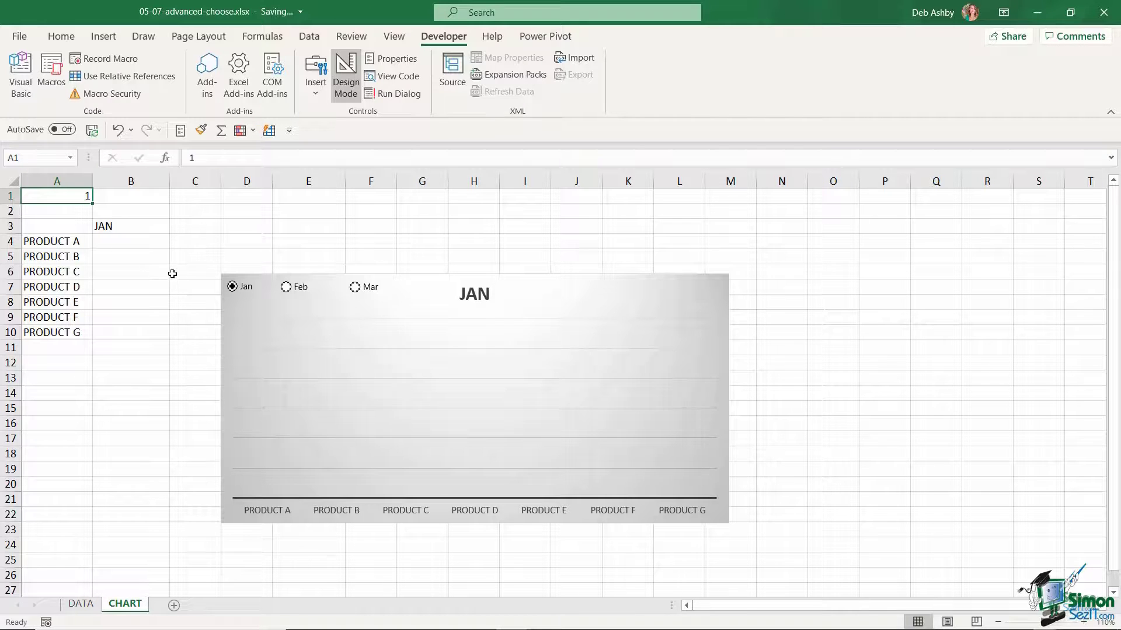
text(2)
key(Return)
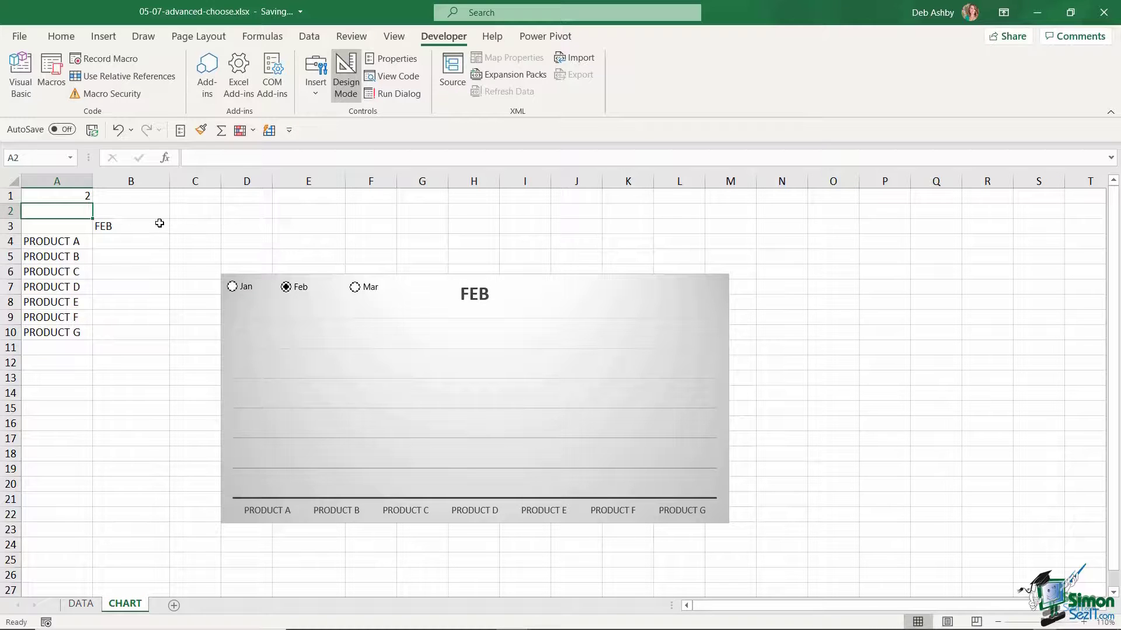
click(85, 195)
text(3)
key(ctrl+Return)
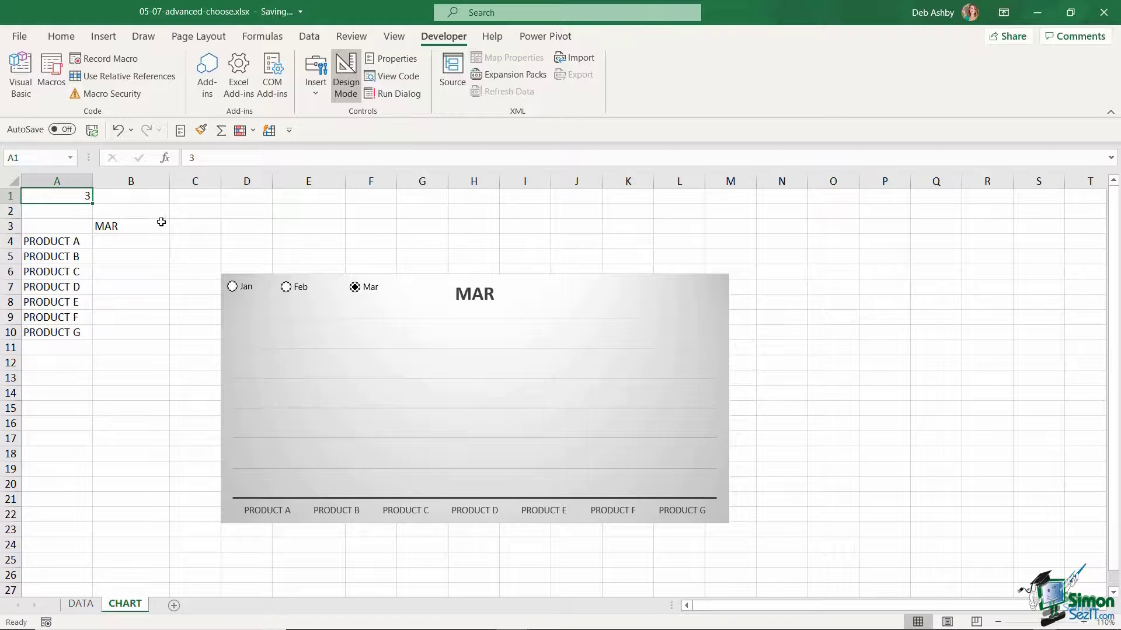
- Copy the CHOOSE formula from B3 down to B10 and apply the dollar Accounting format to the range
click(148, 226)
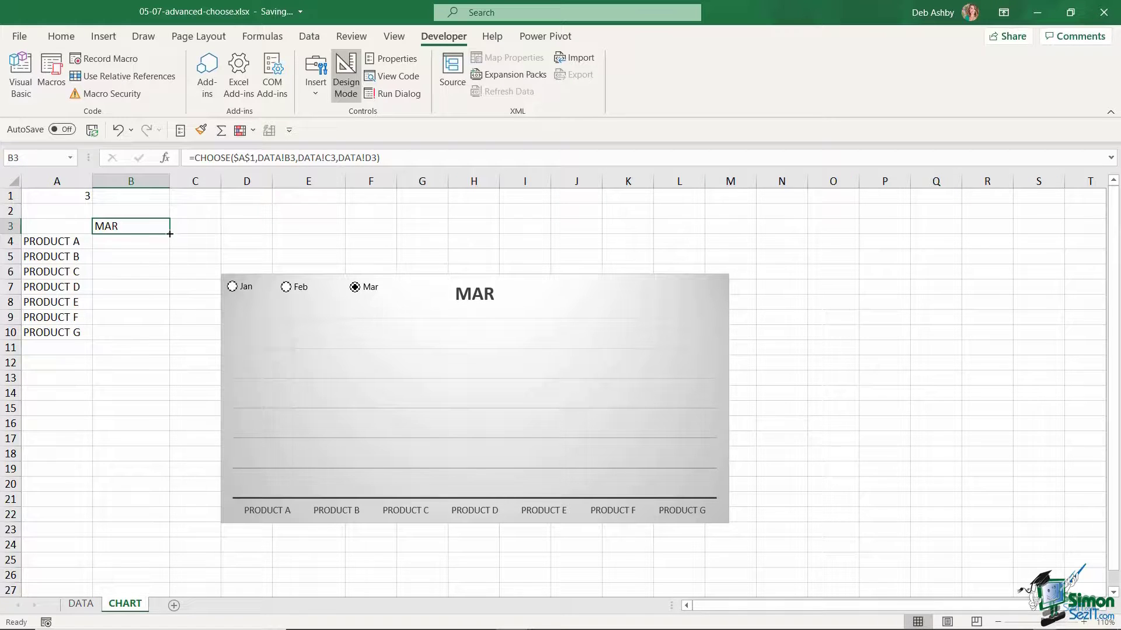
drag(170, 234, 169, 337)
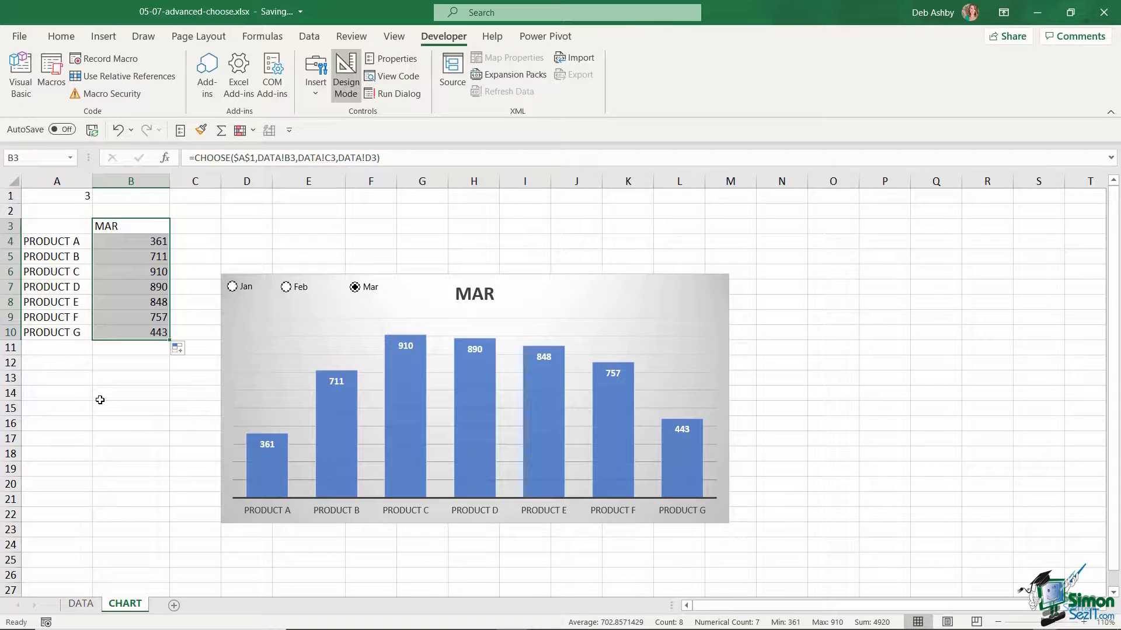
click(62, 36)
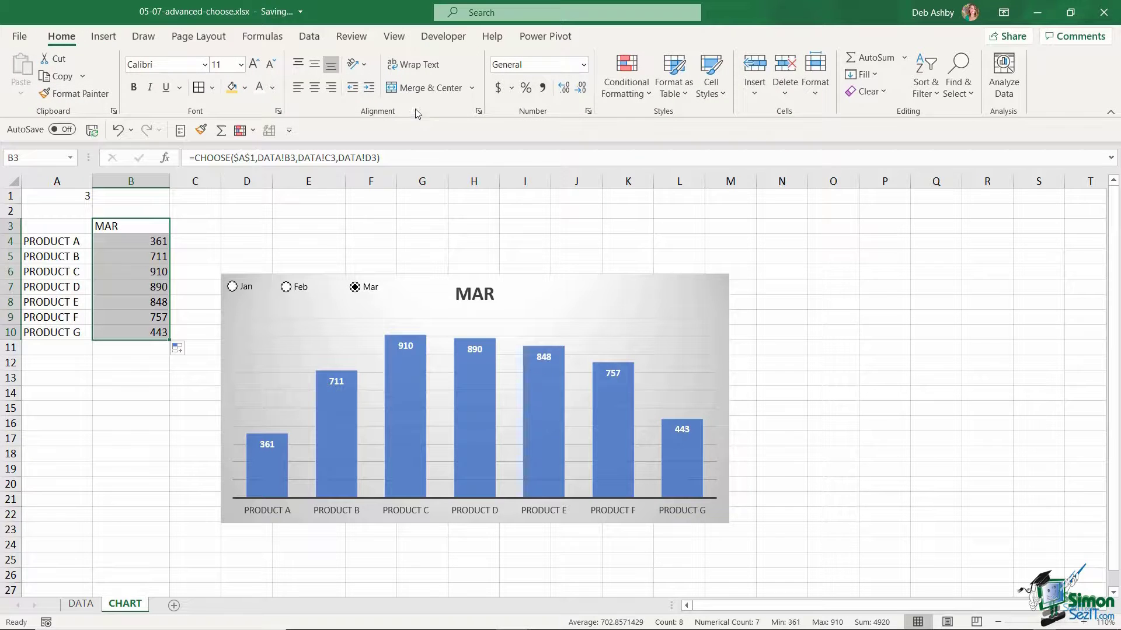
click(498, 87)
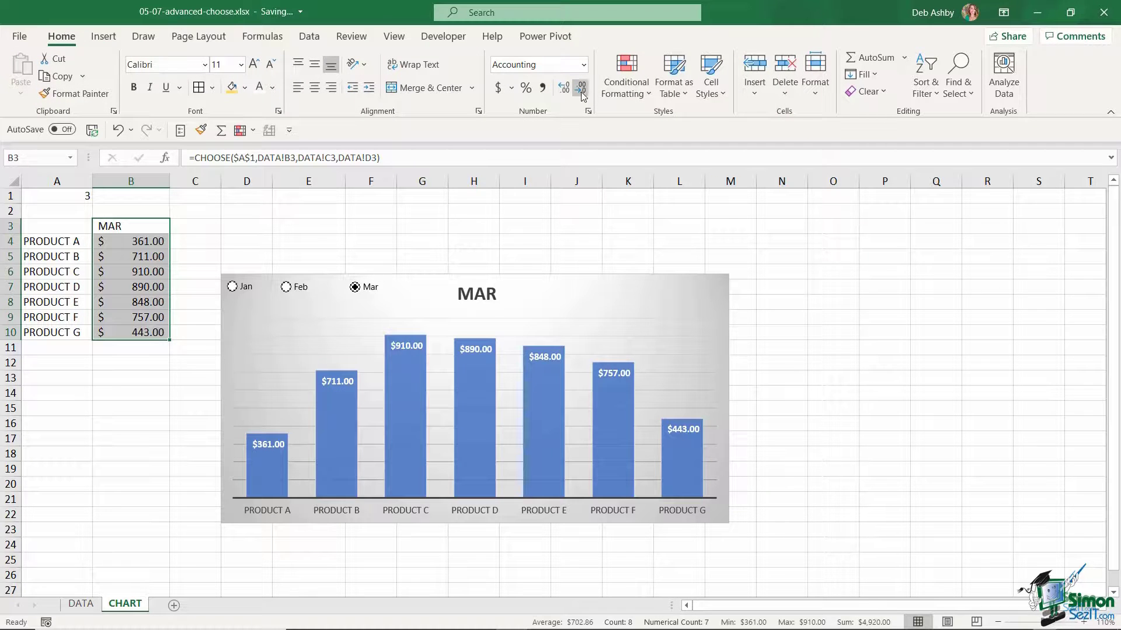
key(Right)
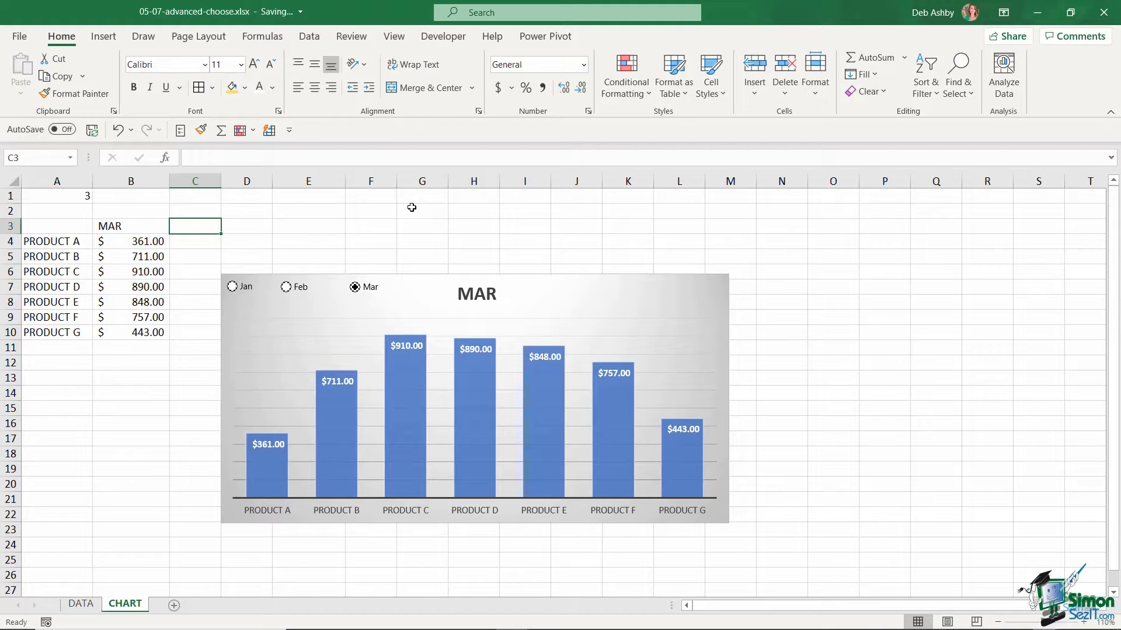
- Switch the chart to Feb and back to Jan using its option buttons
click(286, 288)
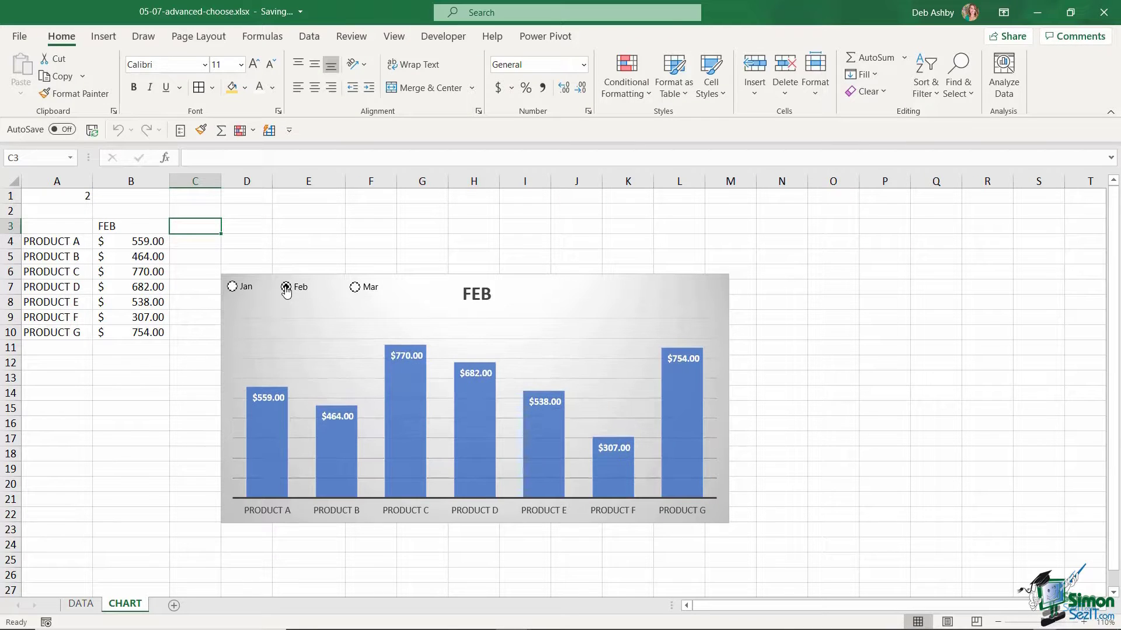
click(232, 286)
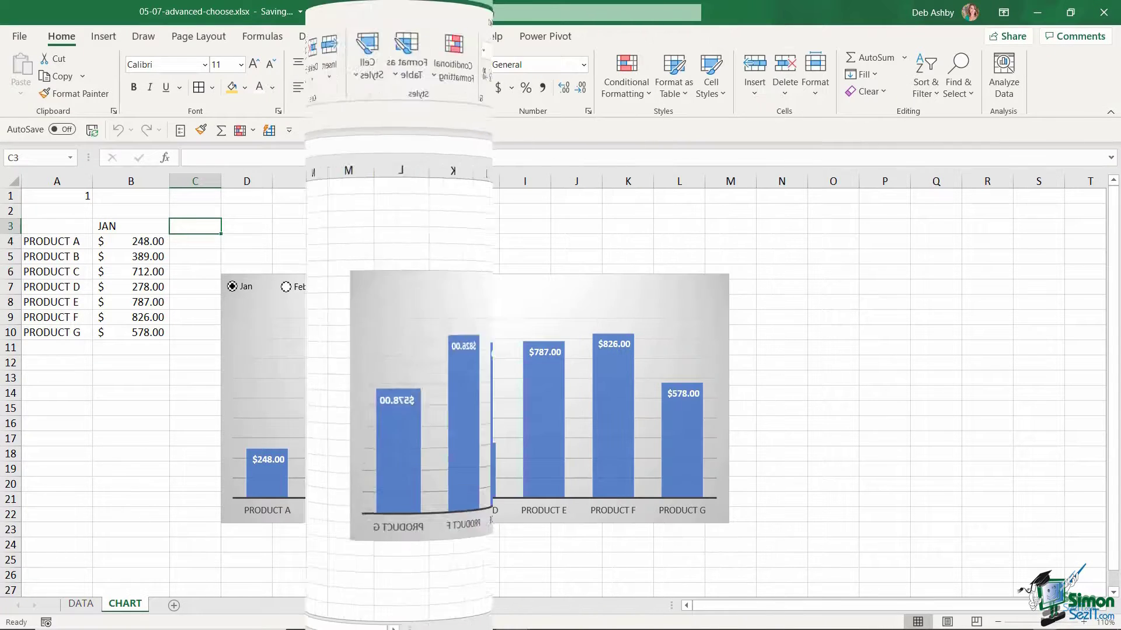
- Open the gallery of form and ActiveX controls available for insertion
click(445, 38)
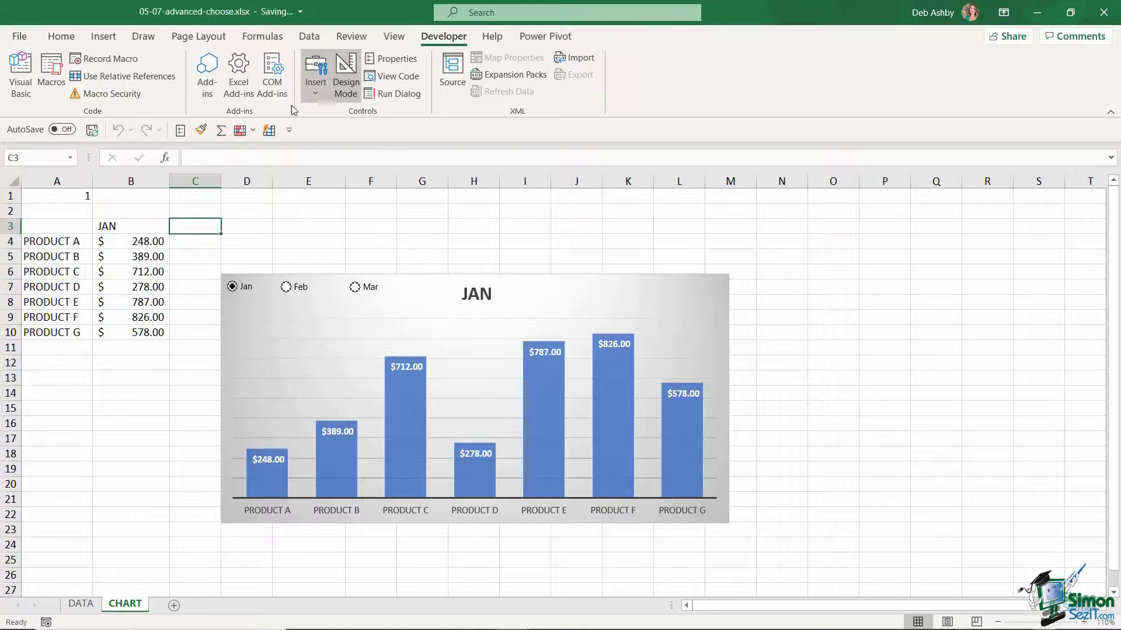
click(319, 92)
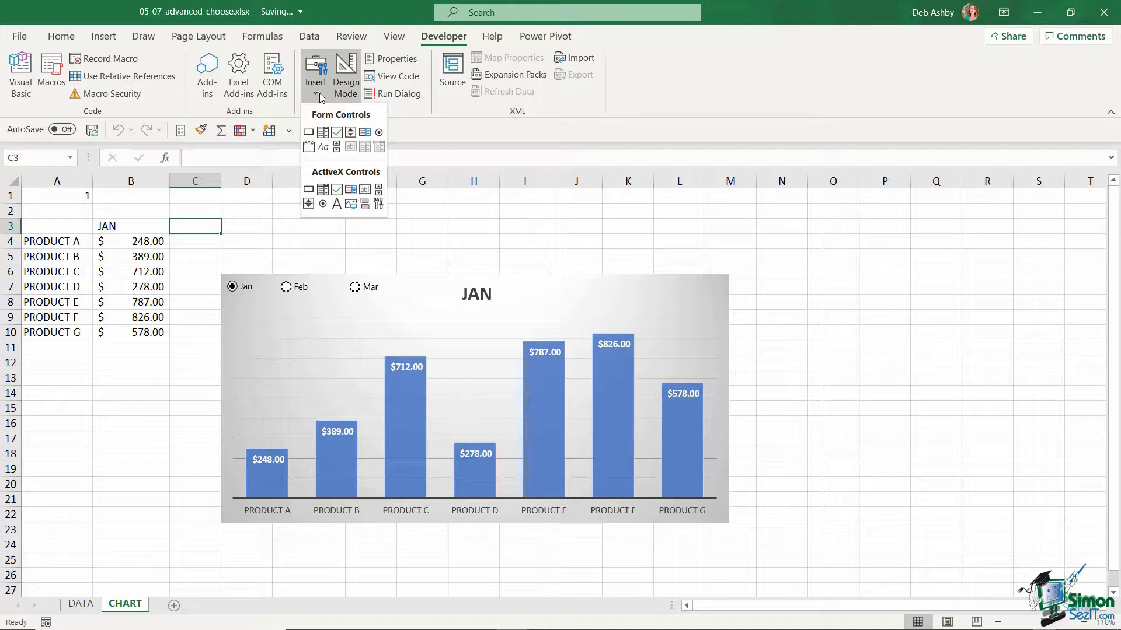